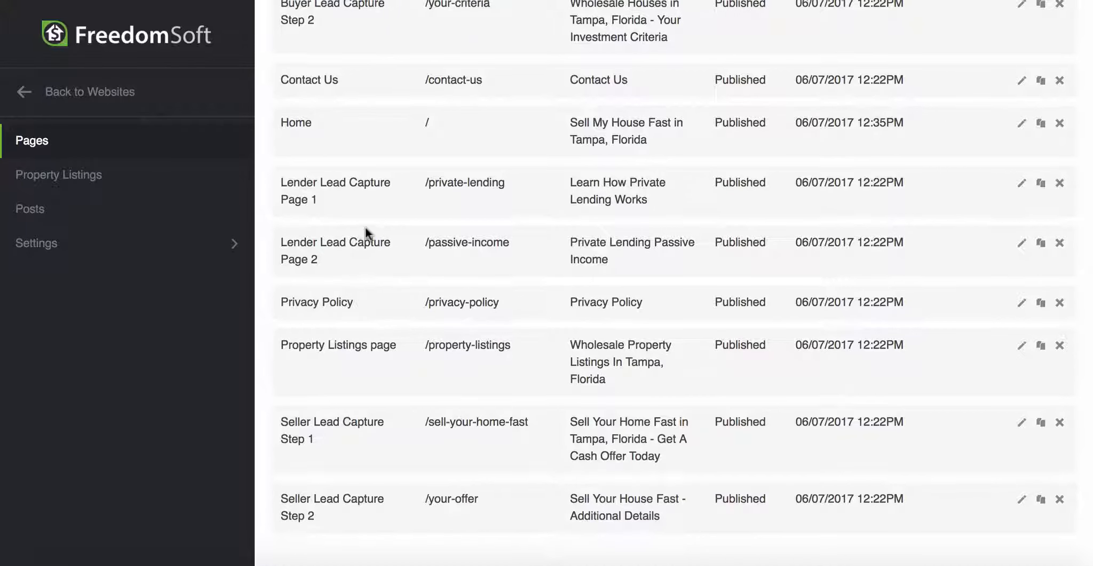
Step: Open the Home page, titled "Sell My House Fast in Tampa, Florida", for editing and bring its seller lead form into view
{"action": "scroll", "coordinate": [366, 226], "scroll_direction": "up", "scroll_amount": 3}
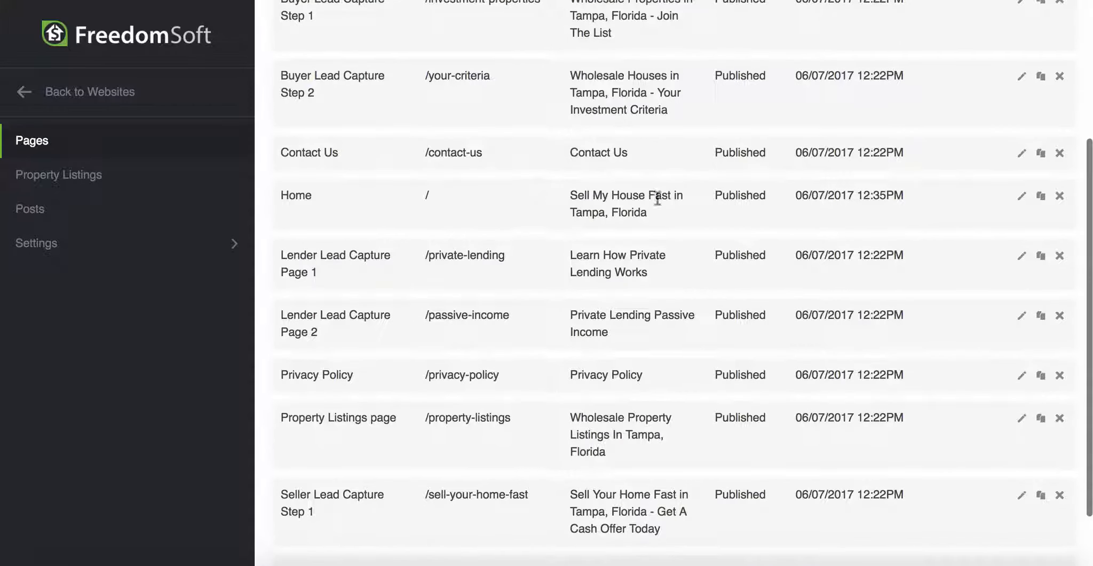
{"action": "left_click", "coordinate": [1021, 198]}
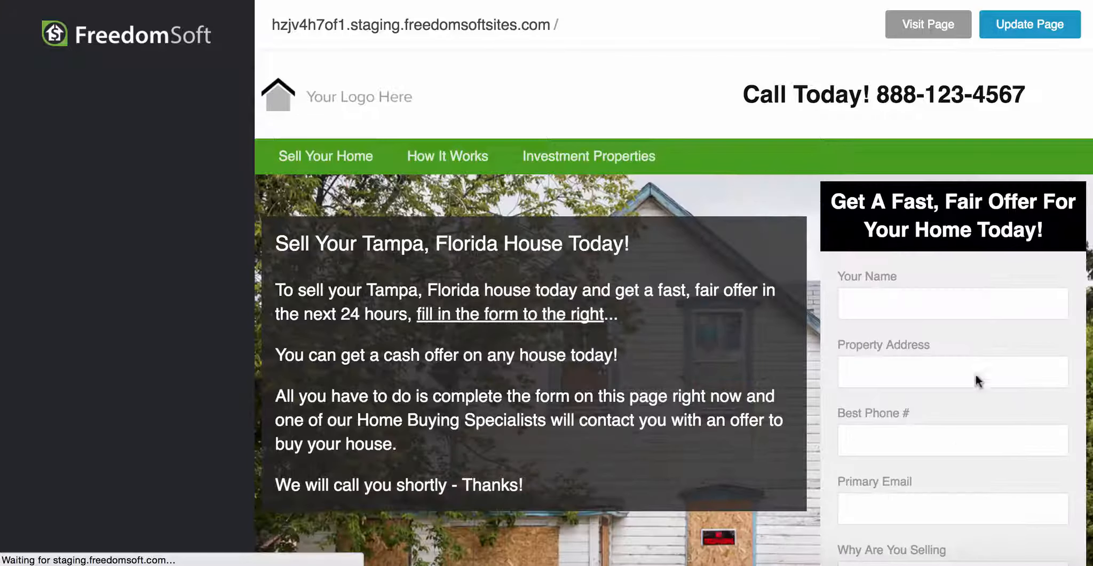
{"action": "scroll", "coordinate": [747, 290], "scroll_direction": "down", "scroll_amount": 5}
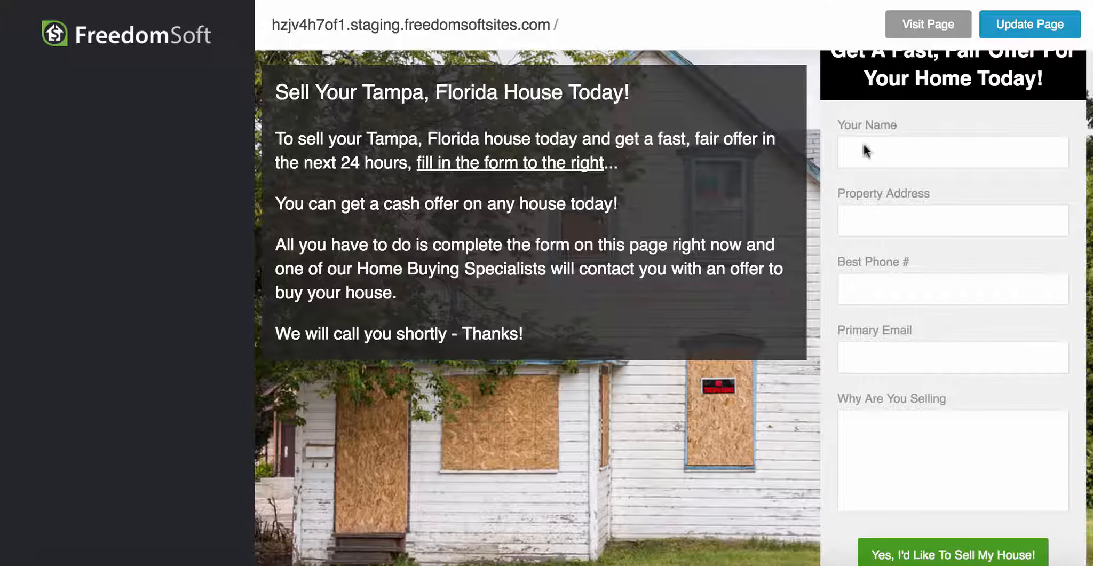
Step: Move the seller lead form above the black "Get A Fast, Fair Offer" heading, and return the heading to its place above the form
{"action": "left_click", "coordinate": [834, 120]}
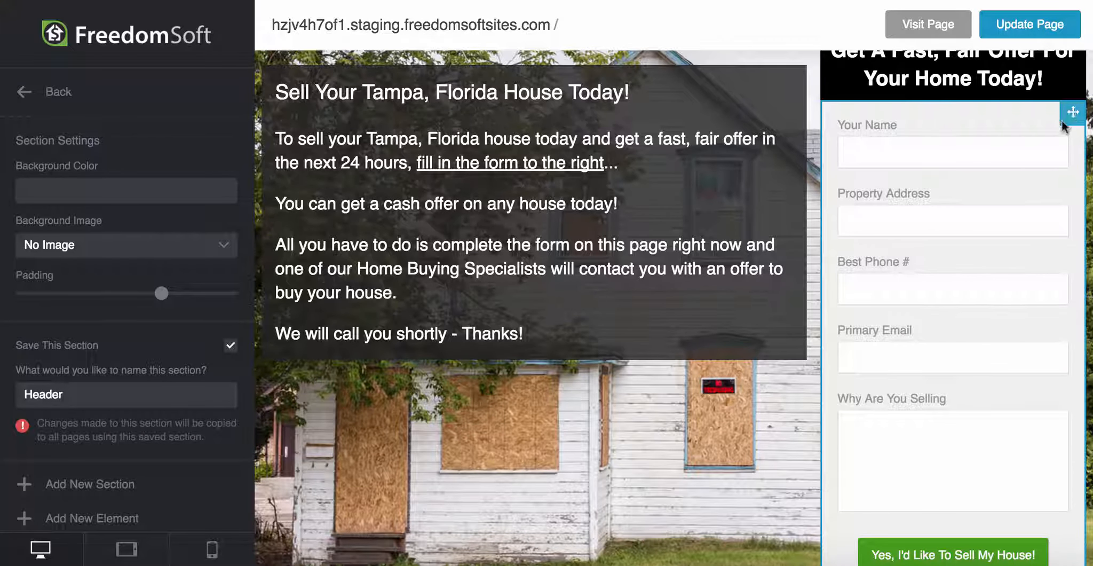
{"action": "left_click_drag", "start_coordinate": [1073, 113], "coordinate": [747, 183]}
{"action": "scroll", "coordinate": [573, 201], "scroll_direction": "up", "scroll_amount": 3}
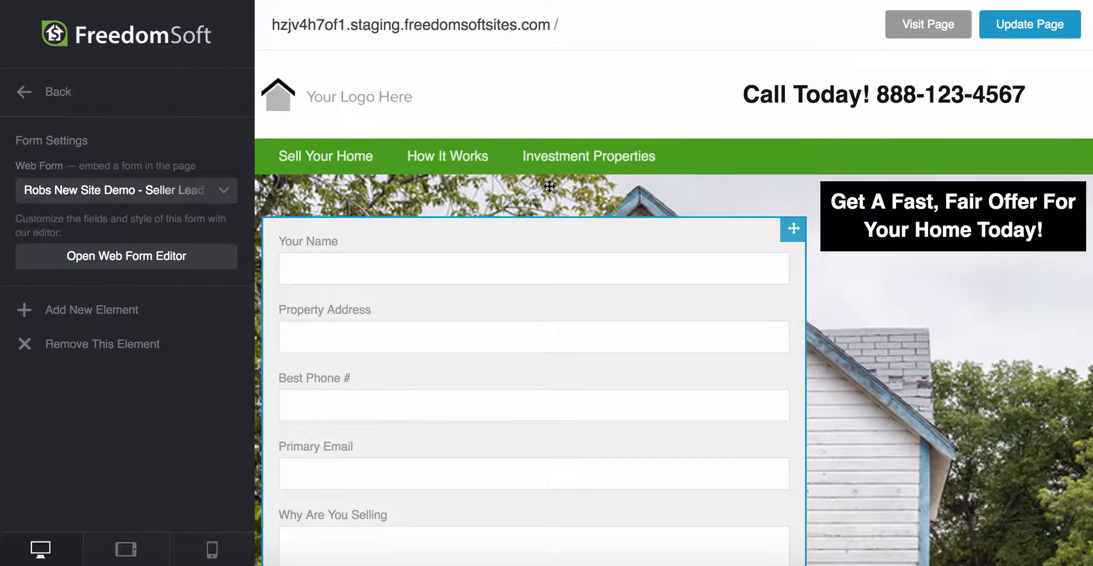
{"action": "scroll", "coordinate": [549, 188], "scroll_direction": "down", "scroll_amount": 2}
{"action": "scroll", "coordinate": [554, 189], "scroll_direction": "down", "scroll_amount": 3}
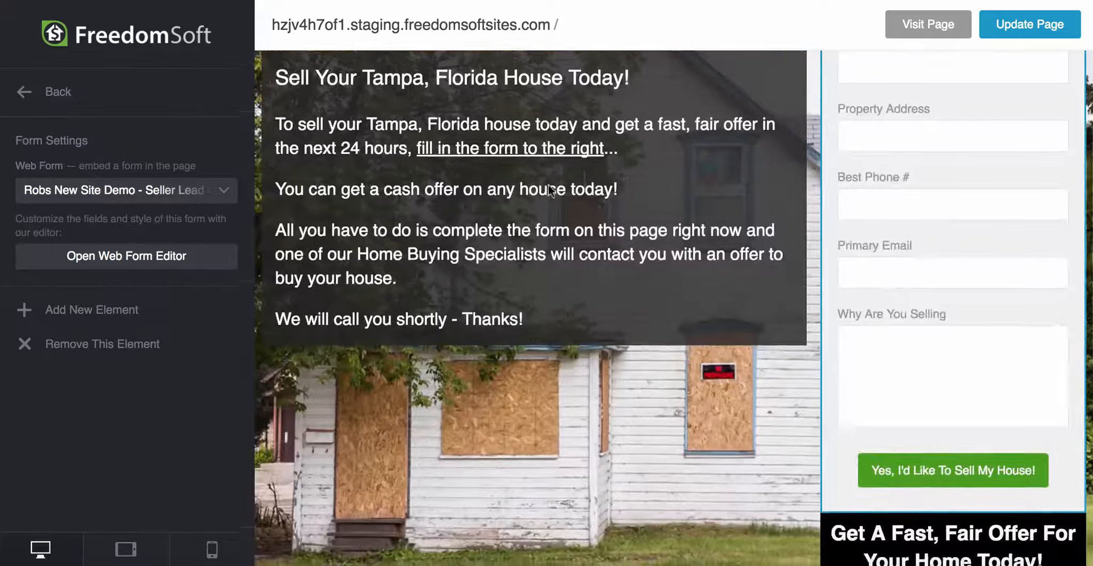
{"action": "scroll", "coordinate": [555, 189], "scroll_direction": "up", "scroll_amount": 4}
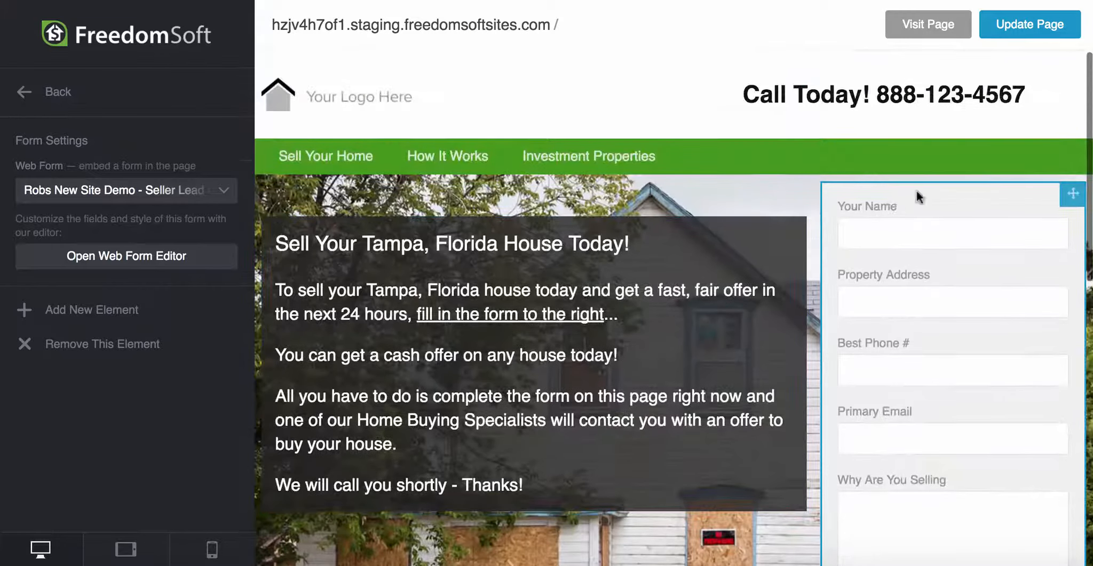
{"action": "scroll", "coordinate": [893, 220], "scroll_direction": "down", "scroll_amount": 5}
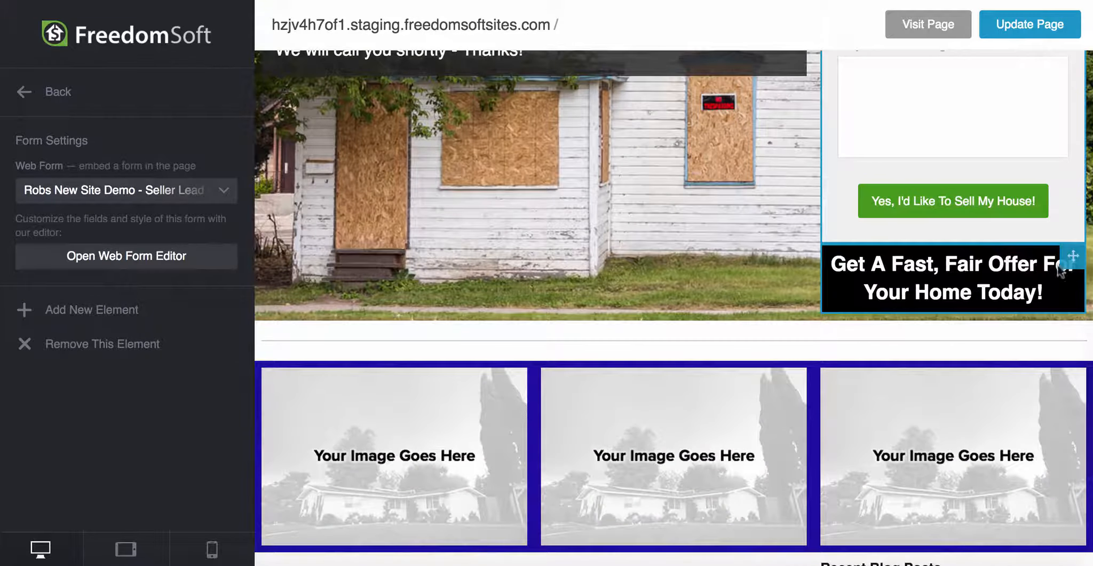
{"action": "left_click_drag", "start_coordinate": [1073, 258], "coordinate": [1073, 194]}
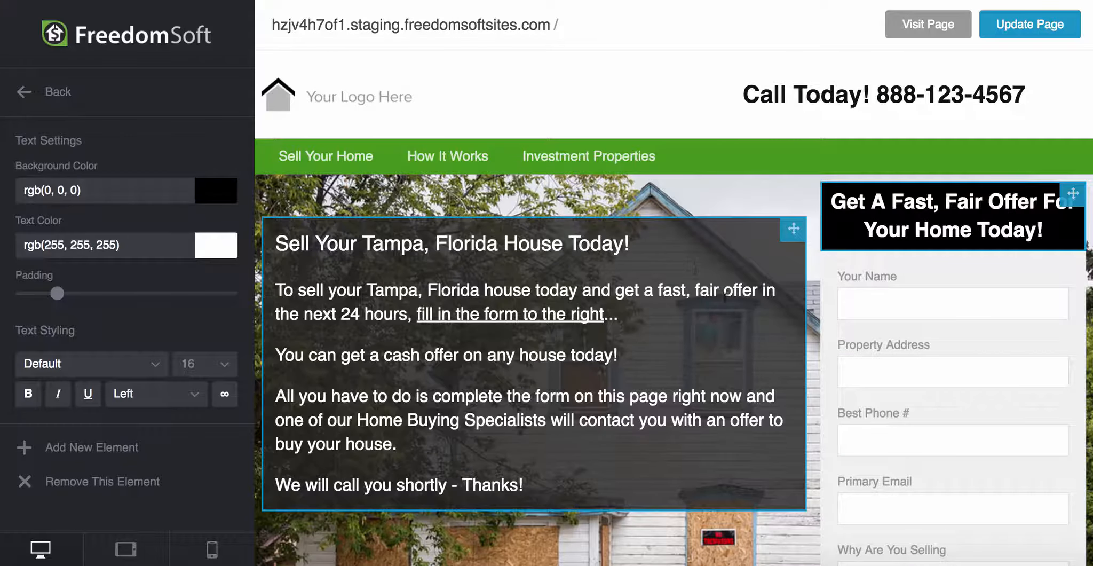
Step: Select the seller lead form, keep Seller Lead Capture Page 1 as its embedded form, and open it in the Web Form Editor
{"action": "scroll", "coordinate": [942, 127], "scroll_direction": "down", "scroll_amount": 3}
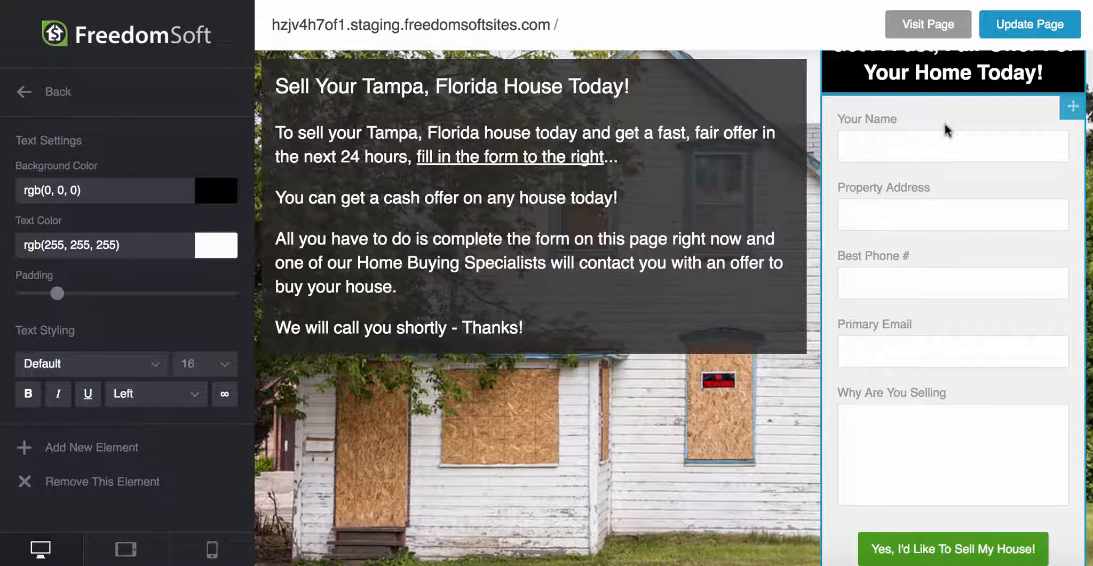
{"action": "left_click", "coordinate": [1022, 288]}
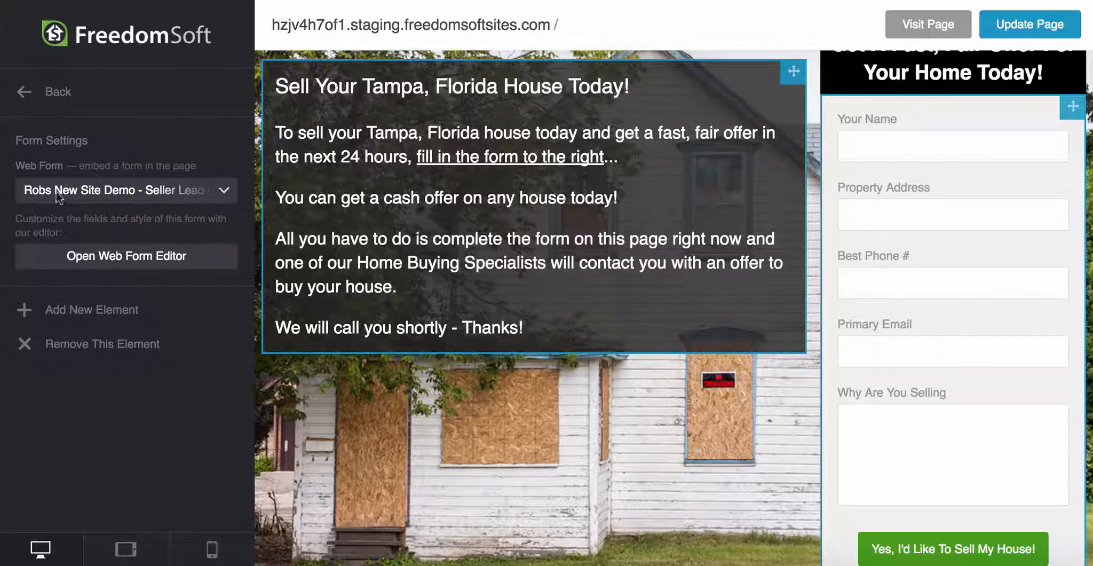
{"action": "left_click", "coordinate": [222, 191]}
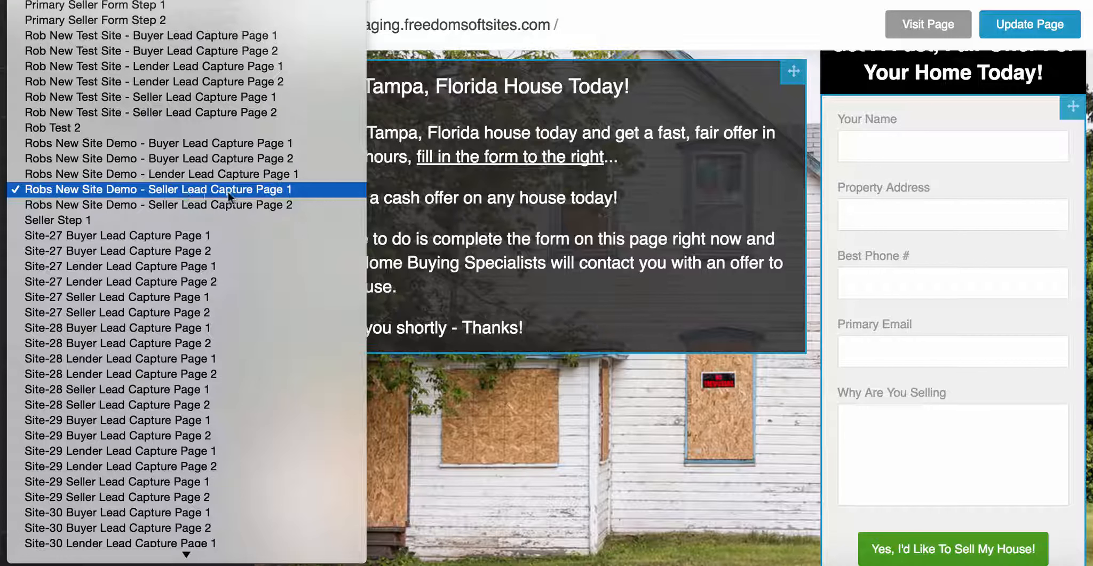
{"action": "left_click", "coordinate": [245, 191]}
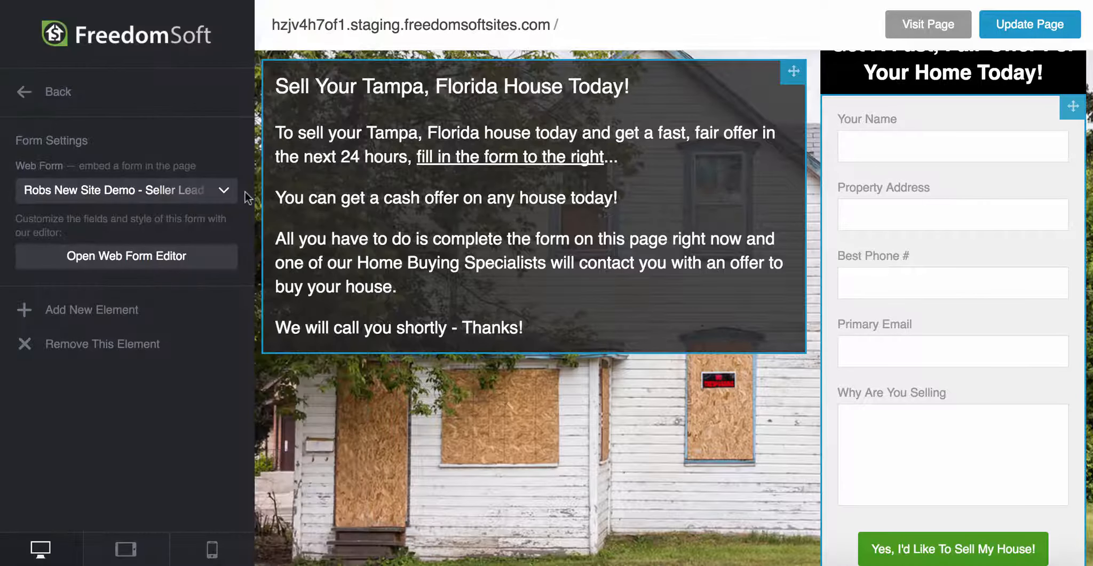
{"action": "left_click", "coordinate": [146, 256]}
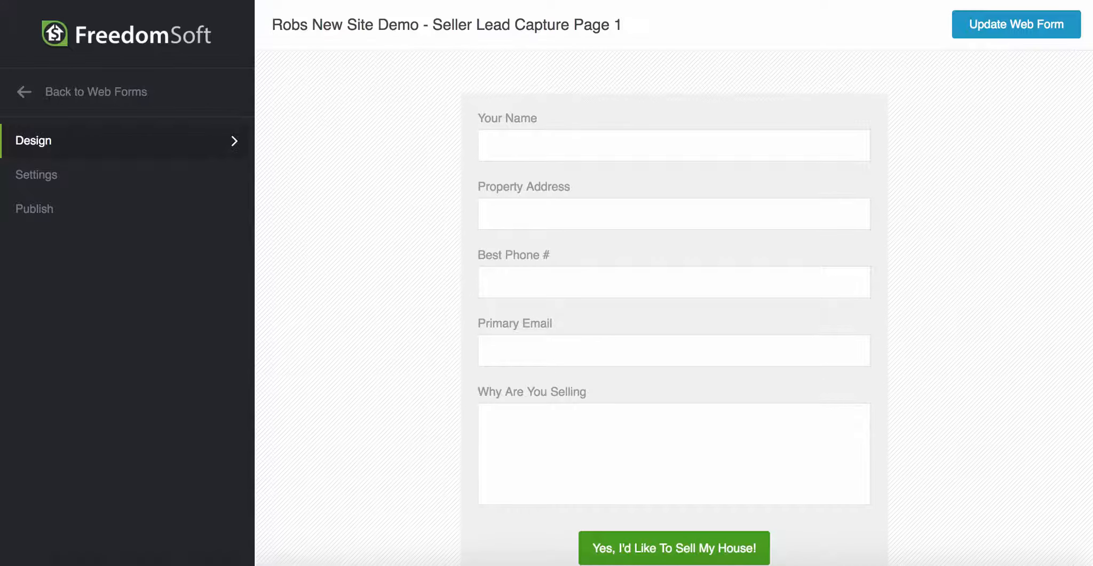
Step: Add the seller lead field "Listed?" to the form, placing it between Primary Email and Why Are You Selling
{"action": "scroll", "coordinate": [437, 128], "scroll_direction": "down", "scroll_amount": 2}
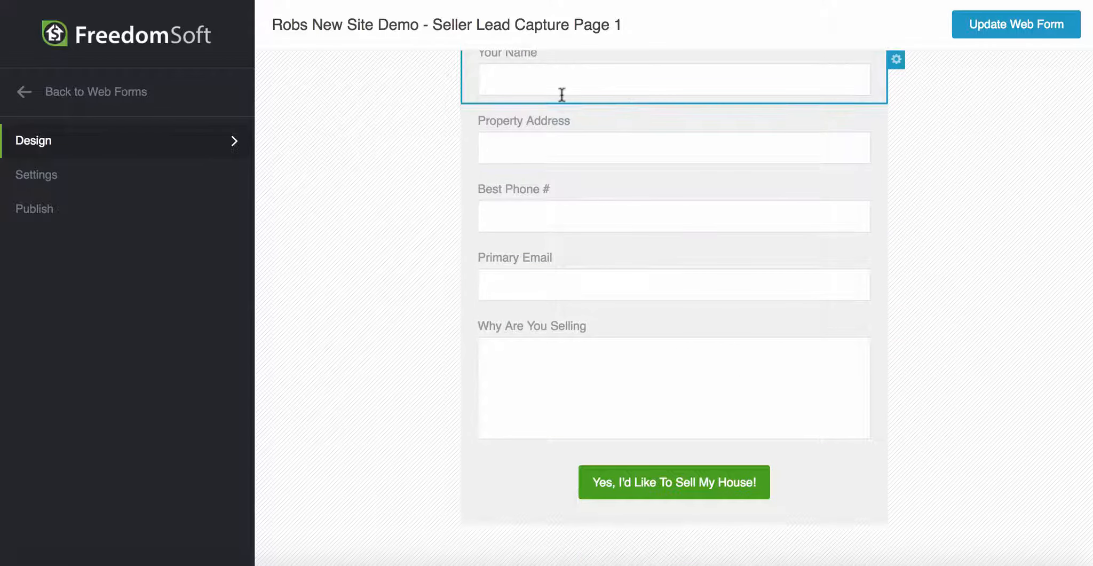
{"action": "scroll", "coordinate": [561, 95], "scroll_direction": "up", "scroll_amount": 2}
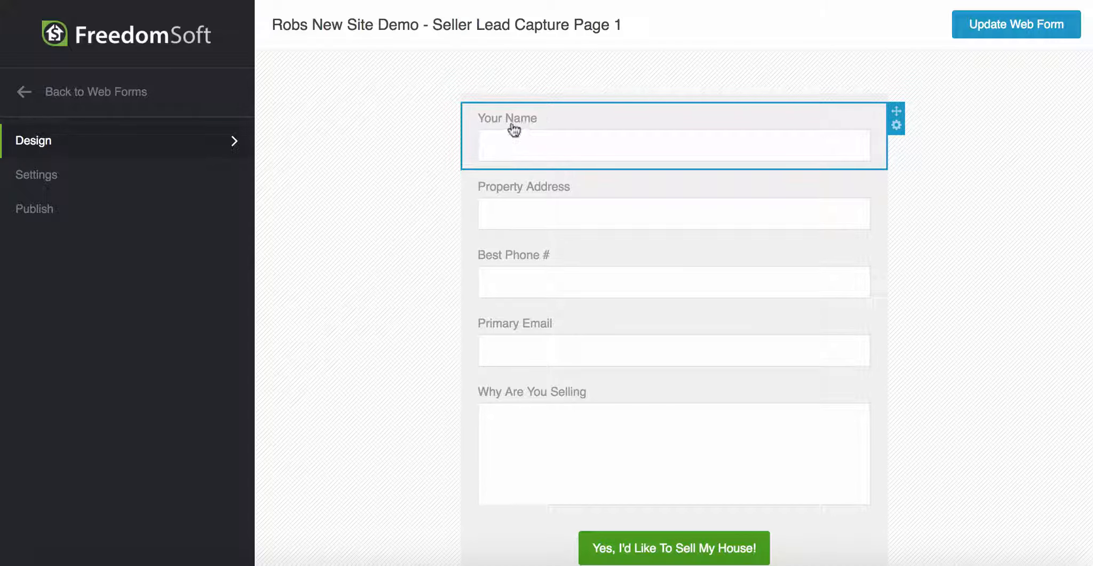
{"action": "left_click", "coordinate": [563, 114]}
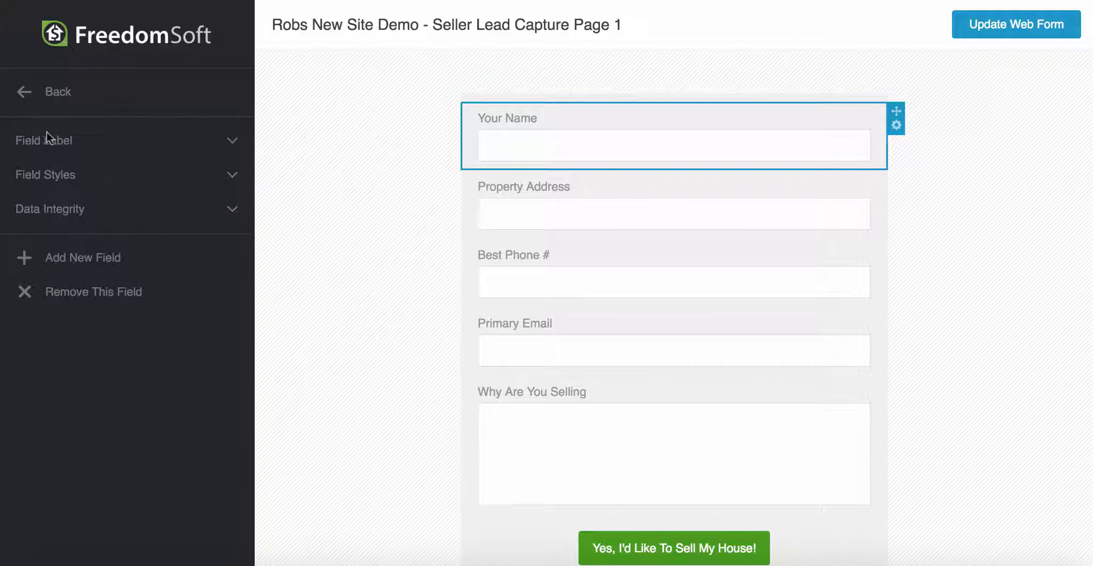
{"action": "left_click", "coordinate": [68, 260]}
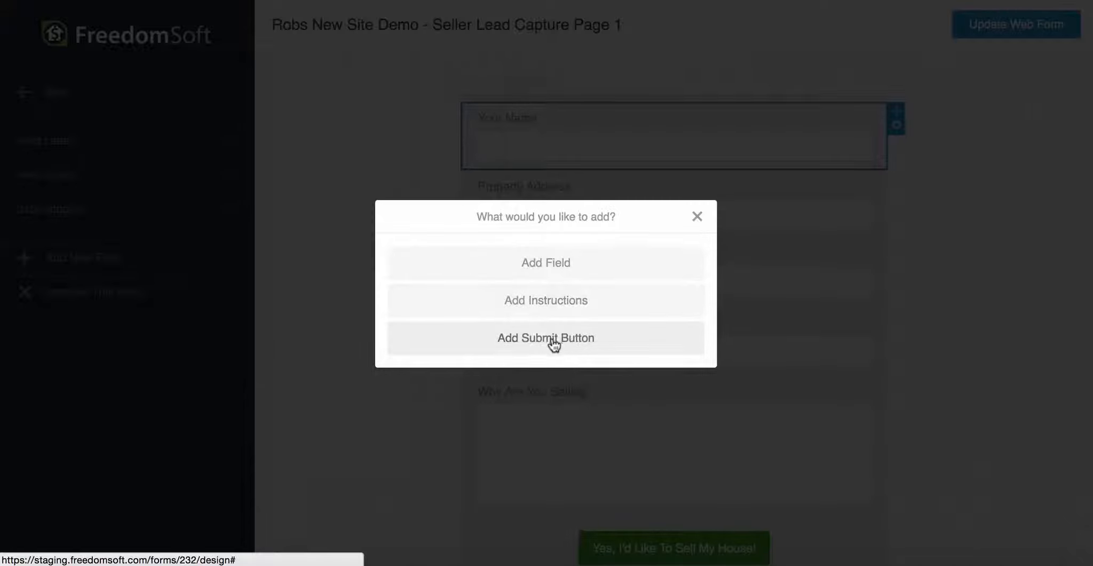
{"action": "left_click", "coordinate": [549, 261]}
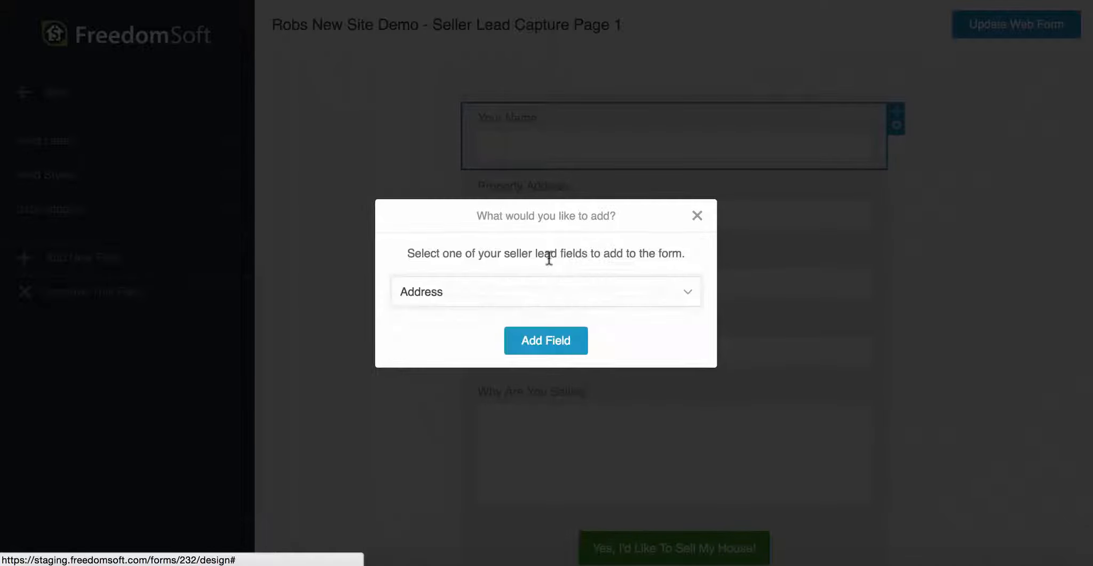
{"action": "left_click", "coordinate": [605, 291]}
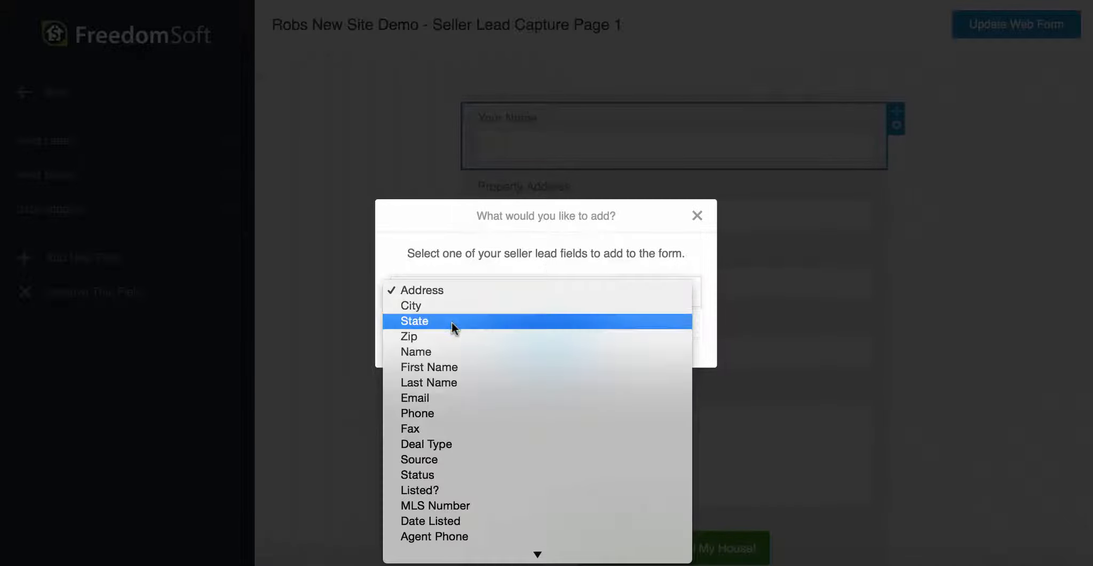
{"action": "scroll", "coordinate": [457, 492], "scroll_direction": "down", "scroll_amount": 10}
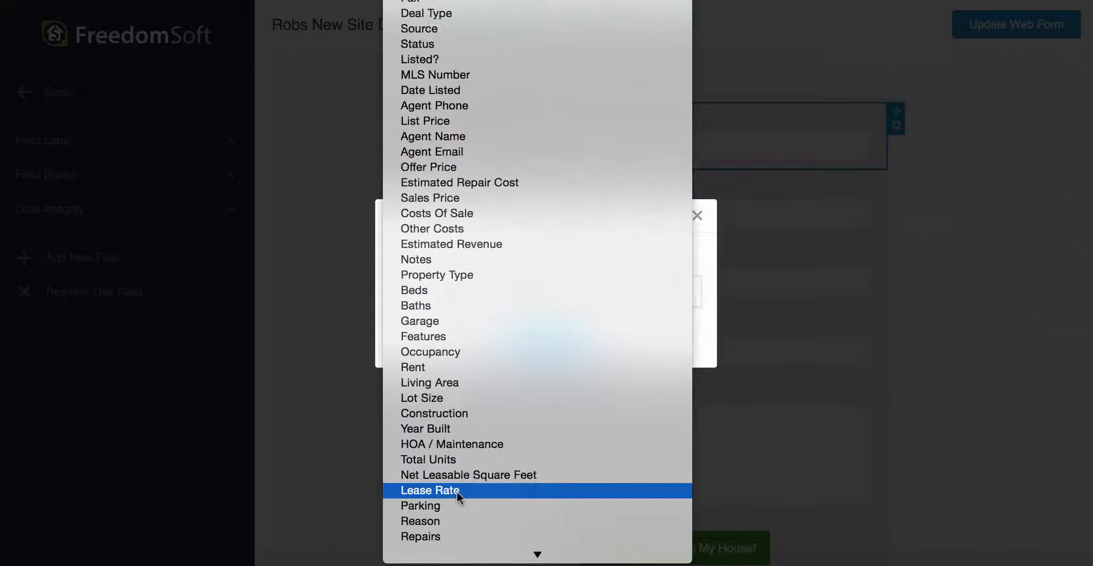
{"action": "scroll", "coordinate": [457, 492], "scroll_direction": "down", "scroll_amount": 5}
{"action": "scroll", "coordinate": [457, 492], "scroll_direction": "up", "scroll_amount": 7}
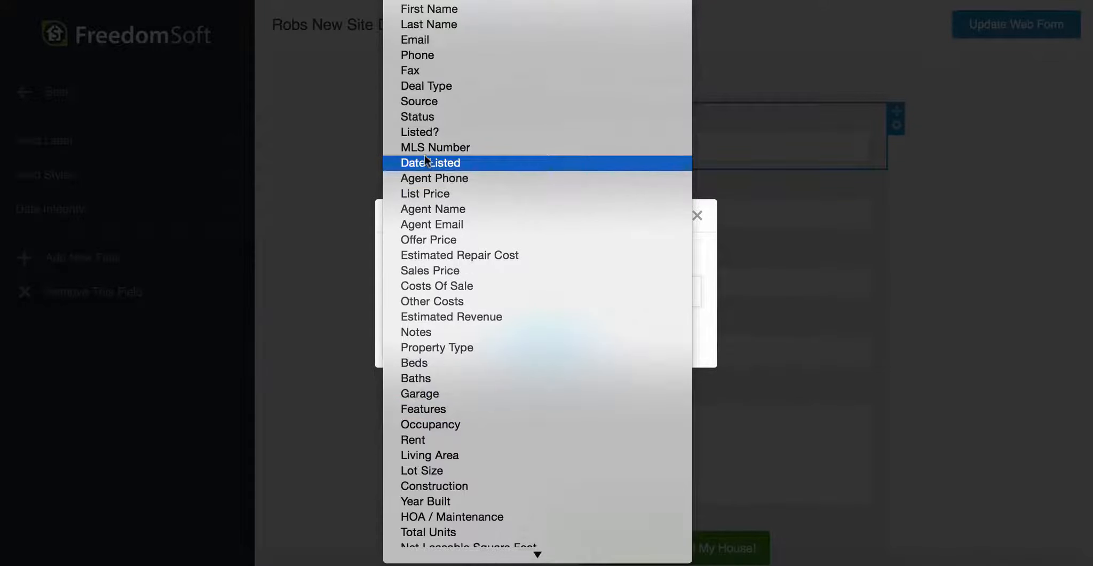
{"action": "left_click", "coordinate": [416, 131]}
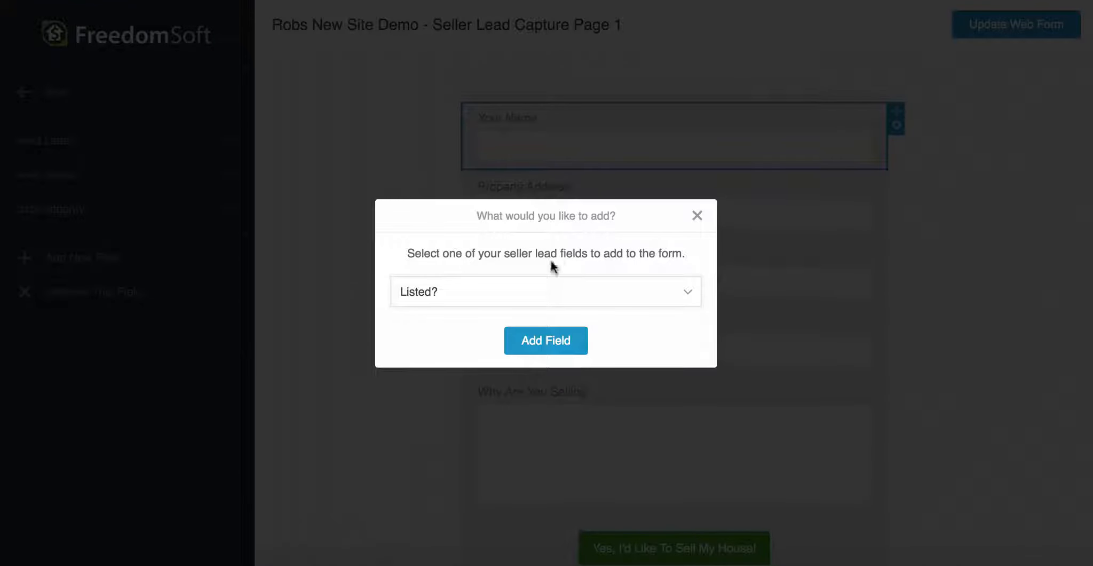
{"action": "left_click", "coordinate": [539, 344]}
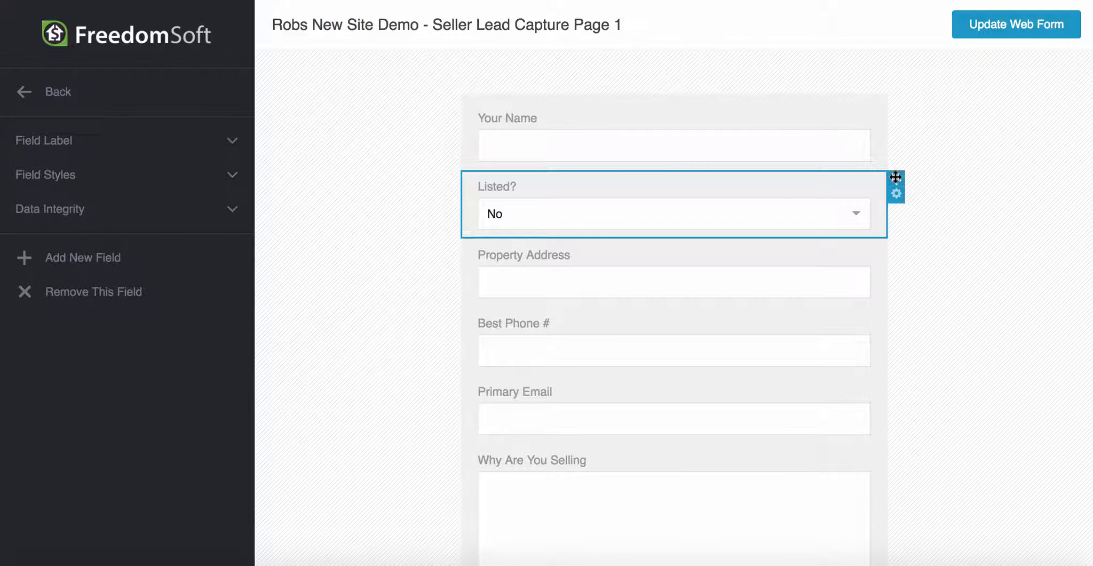
{"action": "left_click_drag", "start_coordinate": [895, 177], "coordinate": [896, 394]}
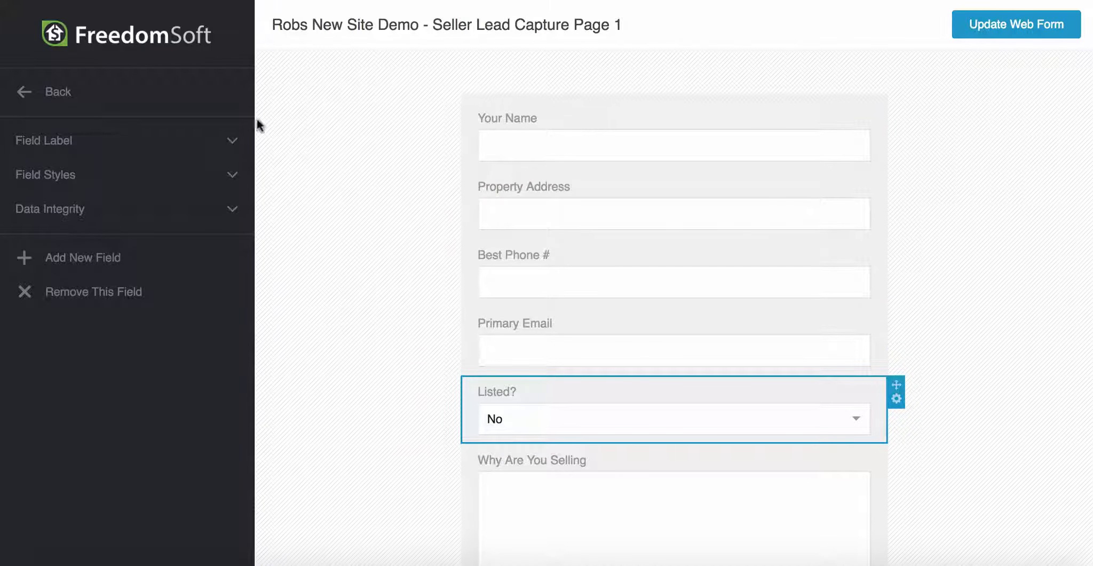
Step: Examine the label, style and data integrity options of the "Listed?" field, and the required setting of the Property Address field
{"action": "left_click", "coordinate": [233, 142]}
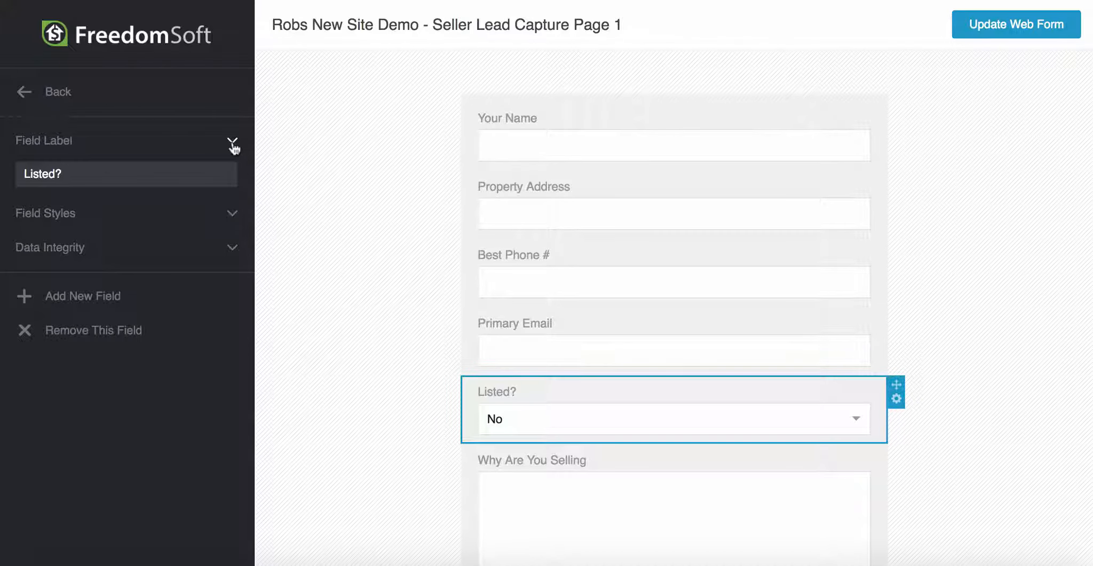
{"action": "left_click", "coordinate": [233, 142]}
{"action": "left_click", "coordinate": [232, 177]}
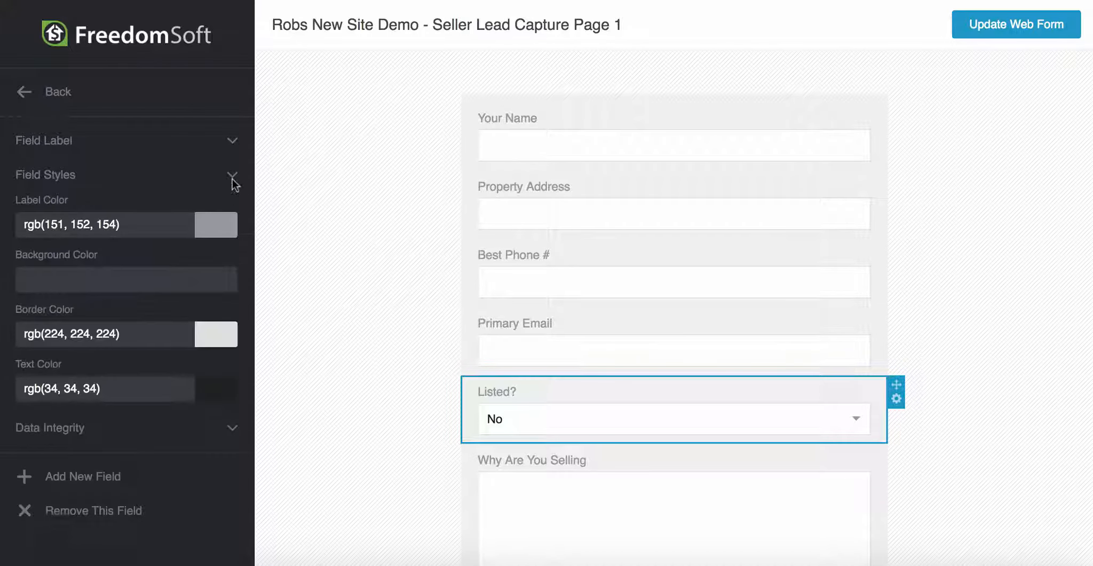
{"action": "left_click", "coordinate": [232, 174]}
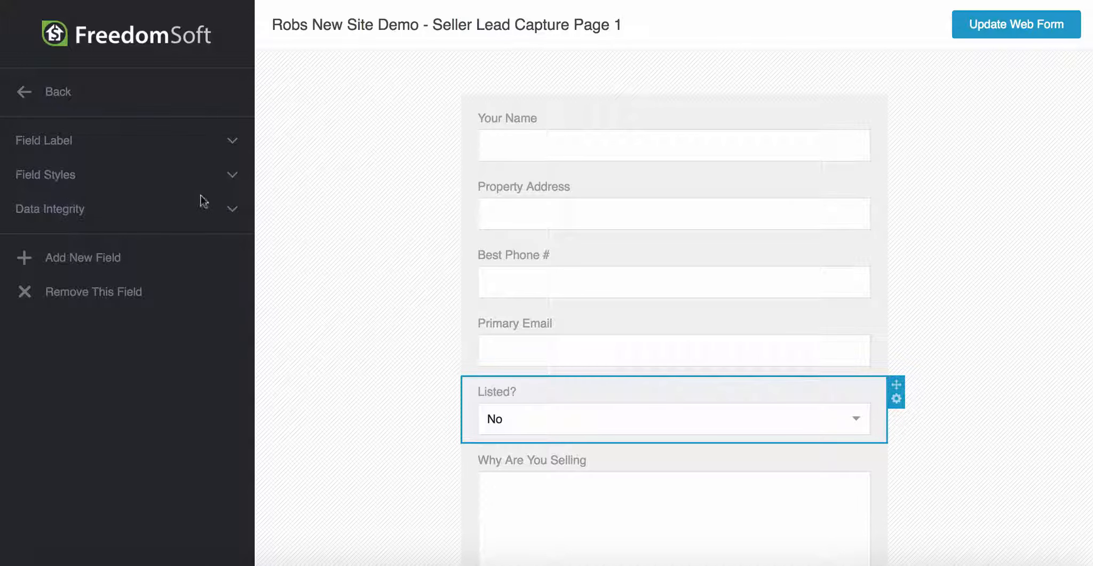
{"action": "left_click", "coordinate": [232, 211]}
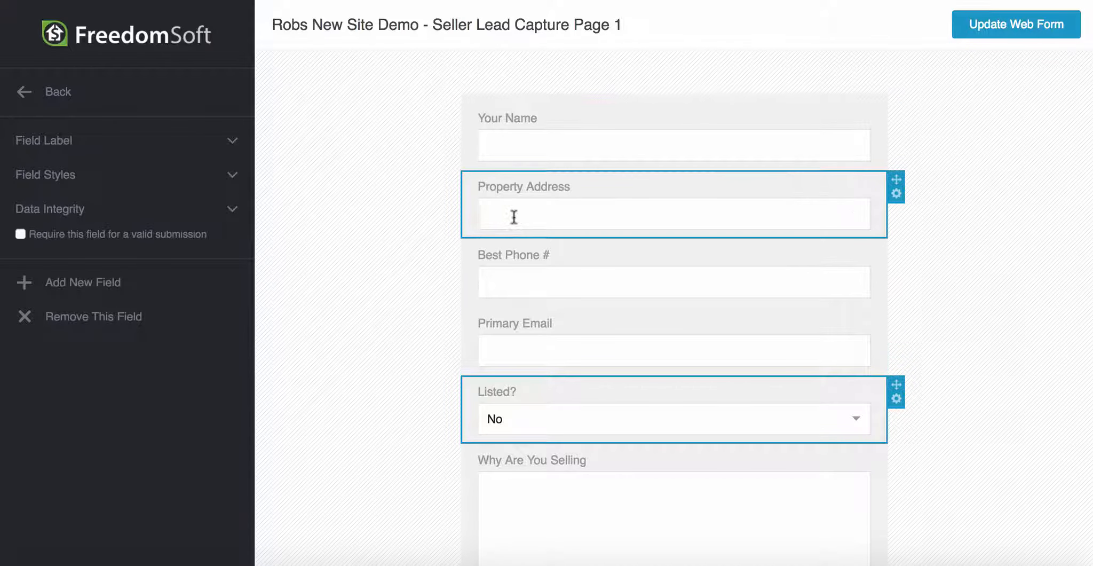
{"action": "left_click", "coordinate": [544, 200]}
{"action": "scroll", "coordinate": [523, 416], "scroll_direction": "down", "scroll_amount": 3}
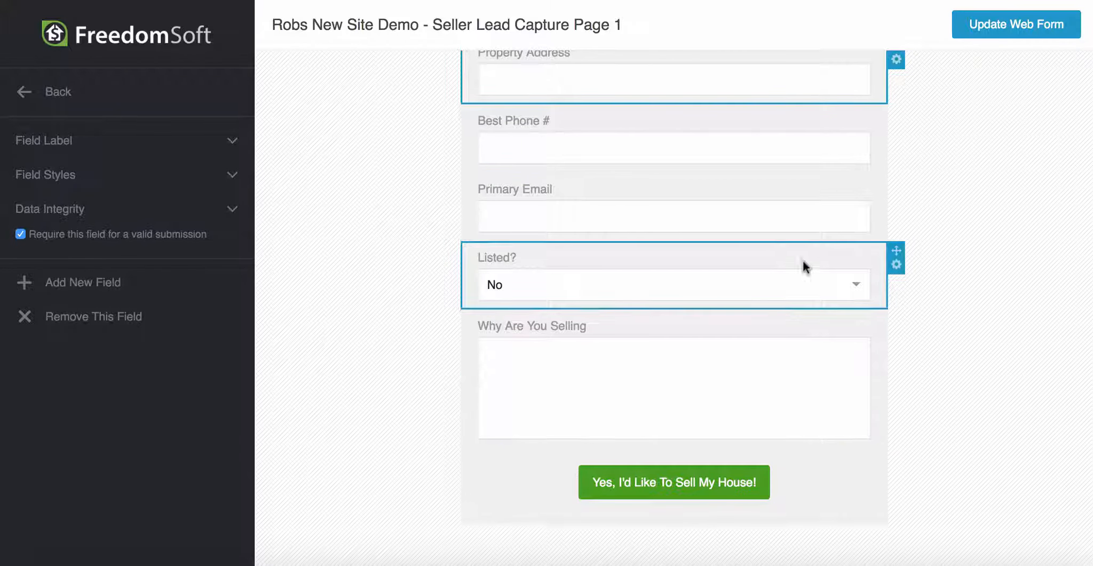
Step: Save the updated web form, return to the Home page editor and update the page
{"action": "scroll", "coordinate": [881, 233], "scroll_direction": "up", "scroll_amount": 3}
{"action": "left_click", "coordinate": [998, 28]}
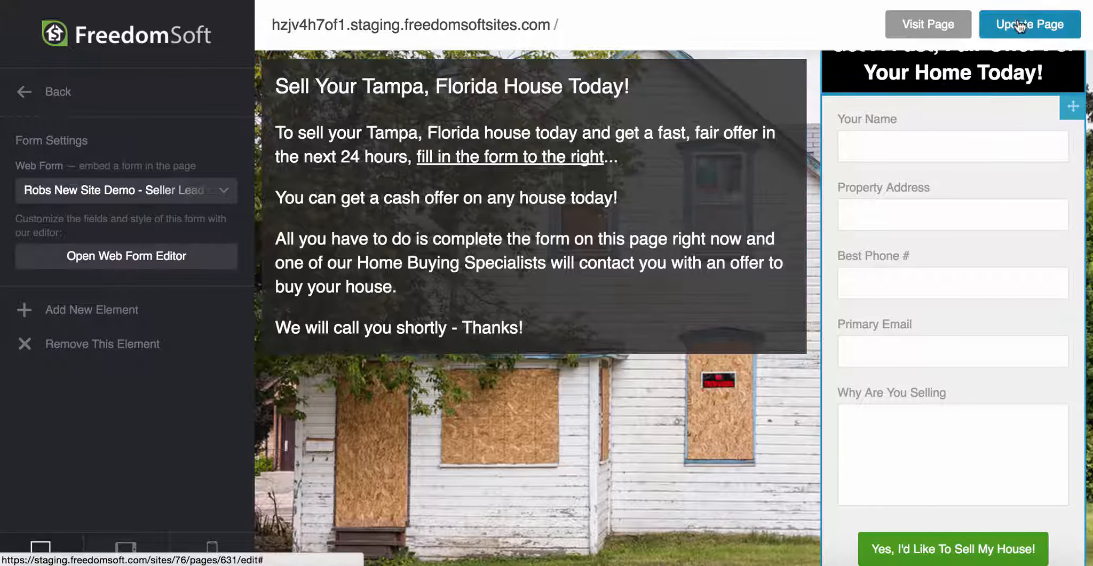
{"action": "left_click", "coordinate": [1019, 25]}
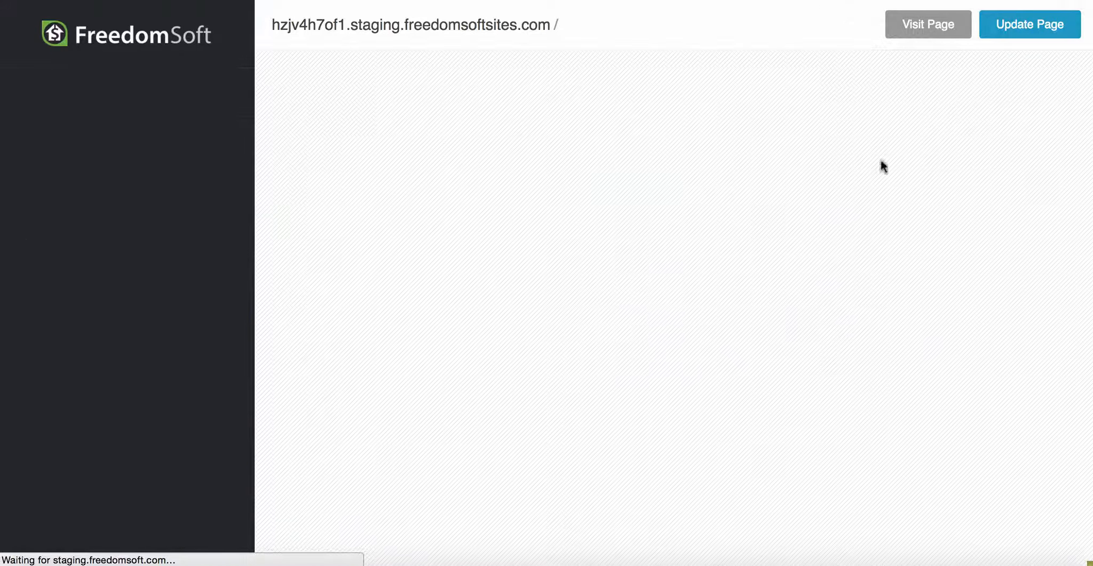
Step: Check the lead form in the page editor, and visit the live Home page to view the added "Listed?" field
{"action": "scroll", "coordinate": [873, 453], "scroll_direction": "down", "scroll_amount": 4}
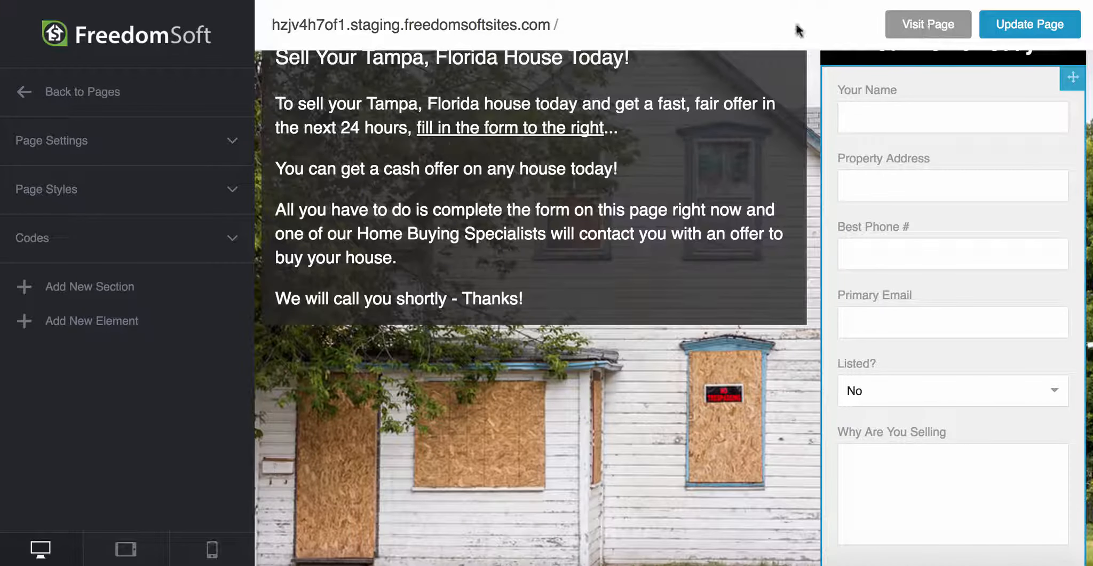
{"action": "left_click", "coordinate": [917, 24]}
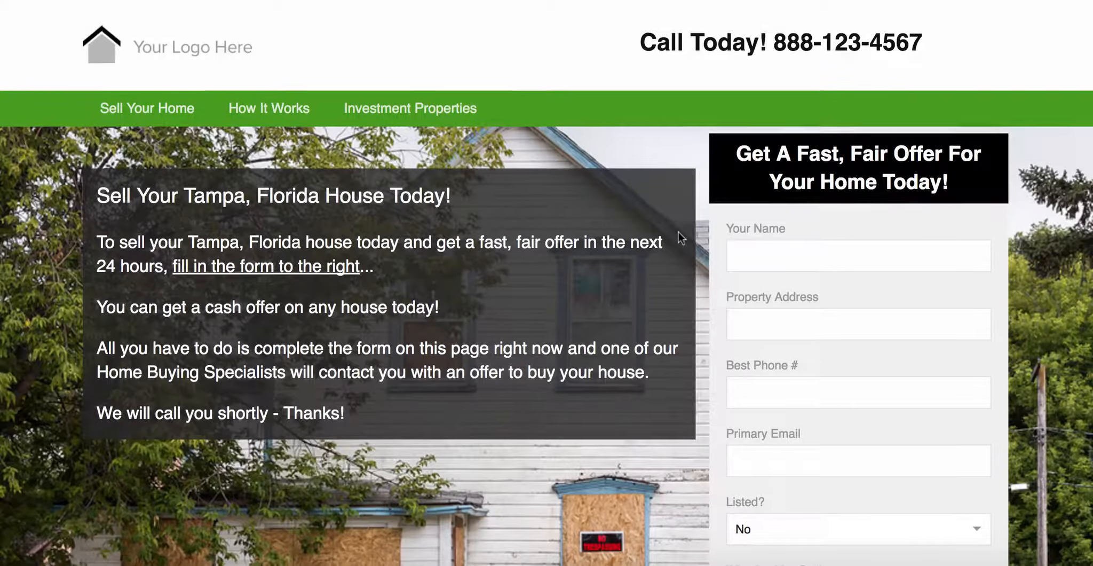
{"action": "scroll", "coordinate": [786, 150], "scroll_direction": "down", "scroll_amount": 2}
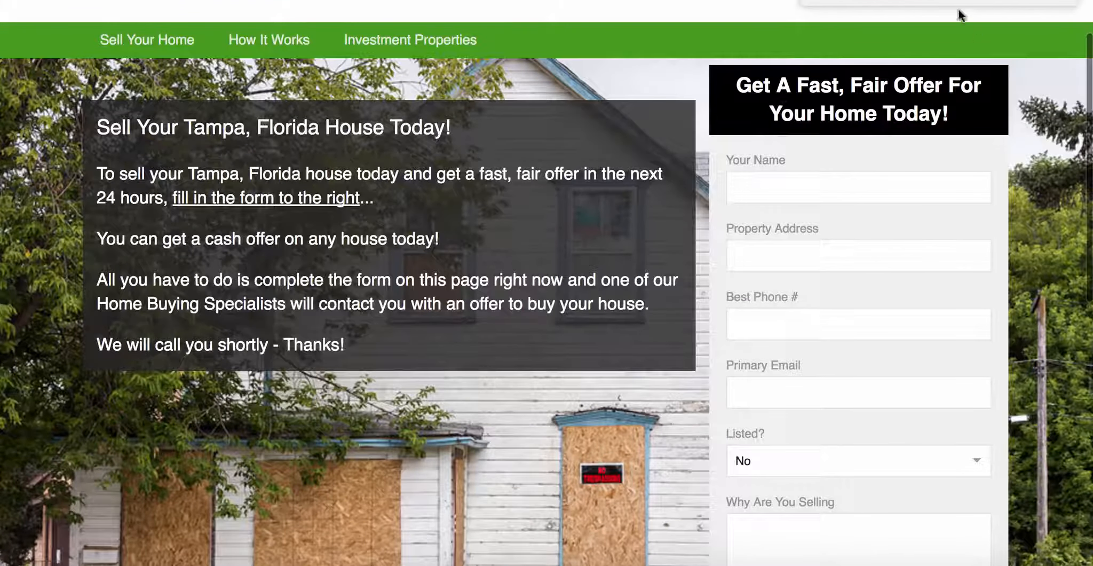
Step: Check the choices offered by the "Listed?" field of the lead form on the live Home page
{"action": "scroll", "coordinate": [757, 244], "scroll_direction": "down", "scroll_amount": 5}
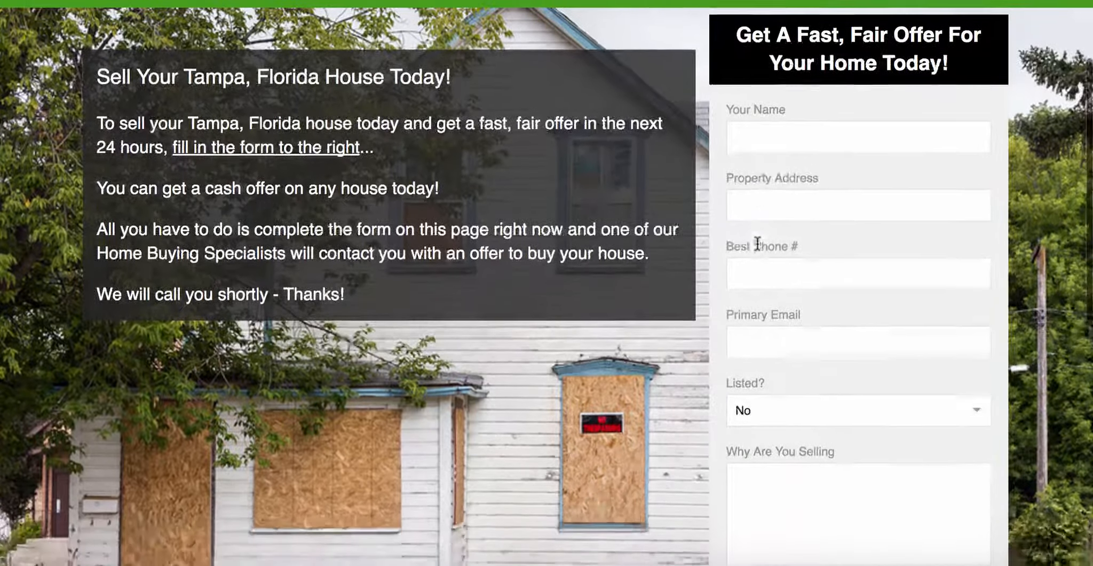
{"action": "left_click", "coordinate": [763, 286]}
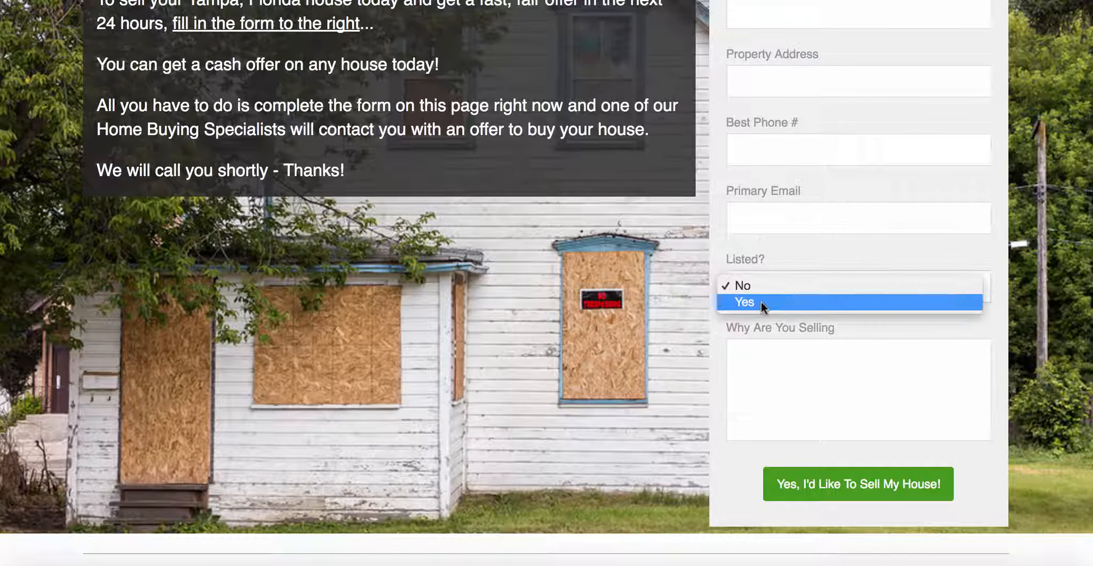
{"action": "scroll", "coordinate": [695, 246], "scroll_direction": "up", "scroll_amount": 5}
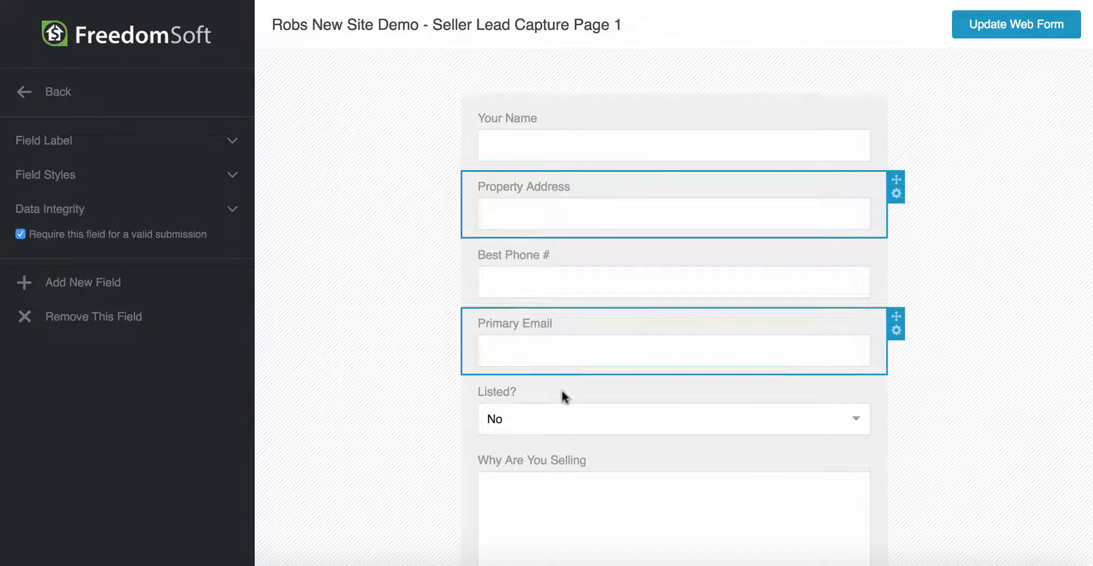
Step: Set the button color of the web form's "Yes, I'd Like To Sell My House!" submit button to #f3f70e
{"action": "scroll", "coordinate": [480, 465], "scroll_direction": "down", "scroll_amount": 3}
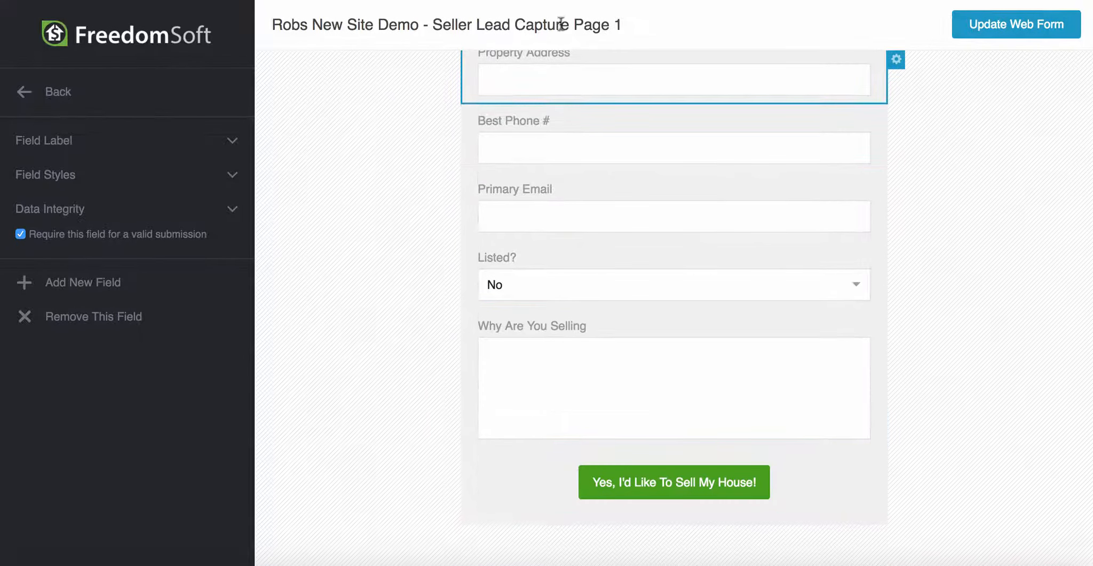
{"action": "left_click", "coordinate": [682, 486]}
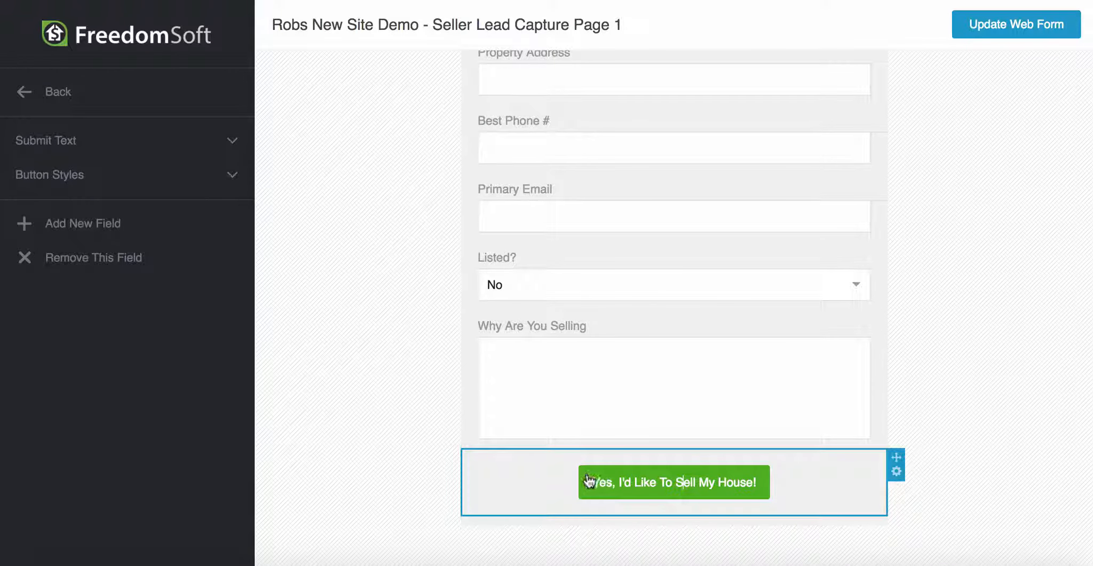
{"action": "left_click", "coordinate": [232, 142]}
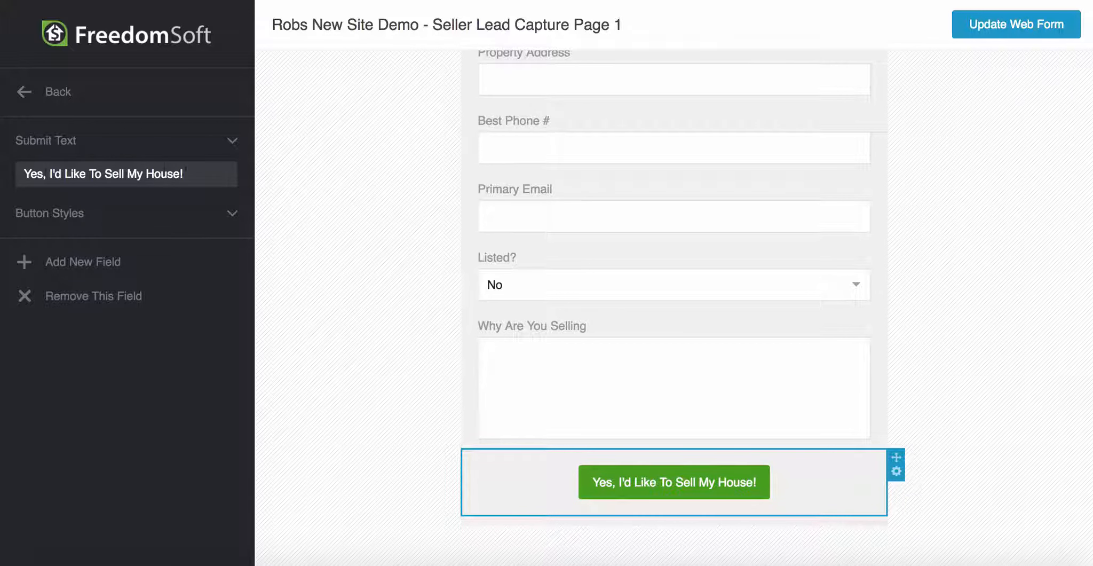
{"action": "left_click", "coordinate": [225, 214]}
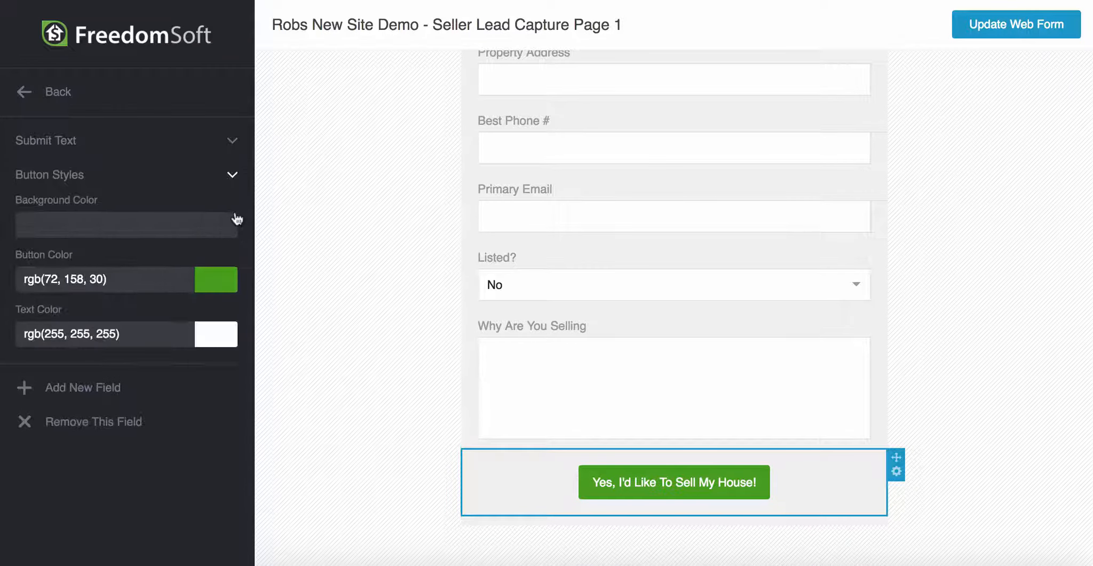
{"action": "left_click", "coordinate": [200, 283]}
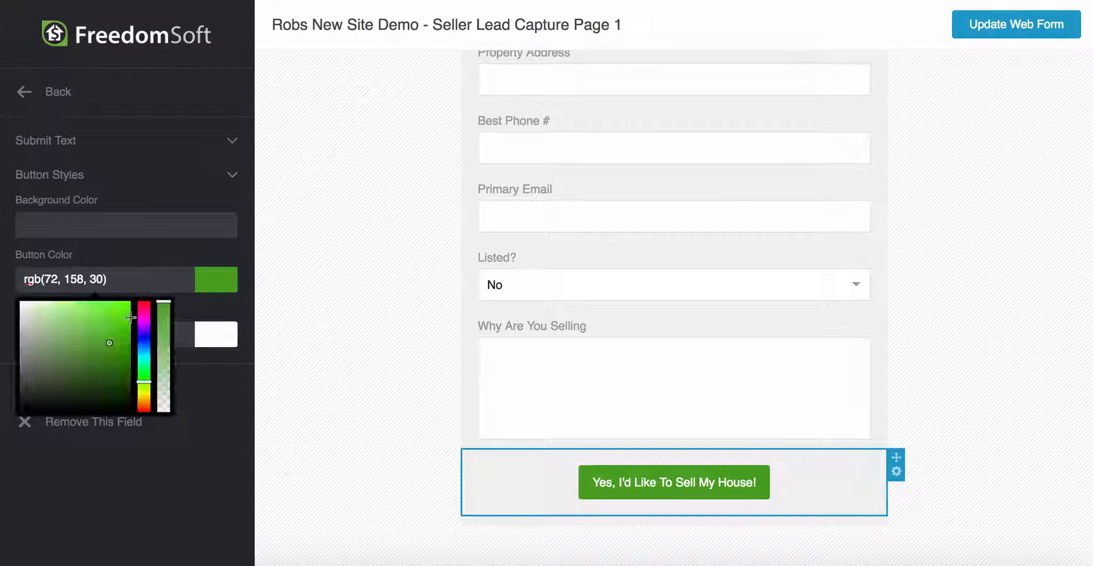
{"action": "left_click_drag", "start_coordinate": [144, 387], "coordinate": [144, 399]}
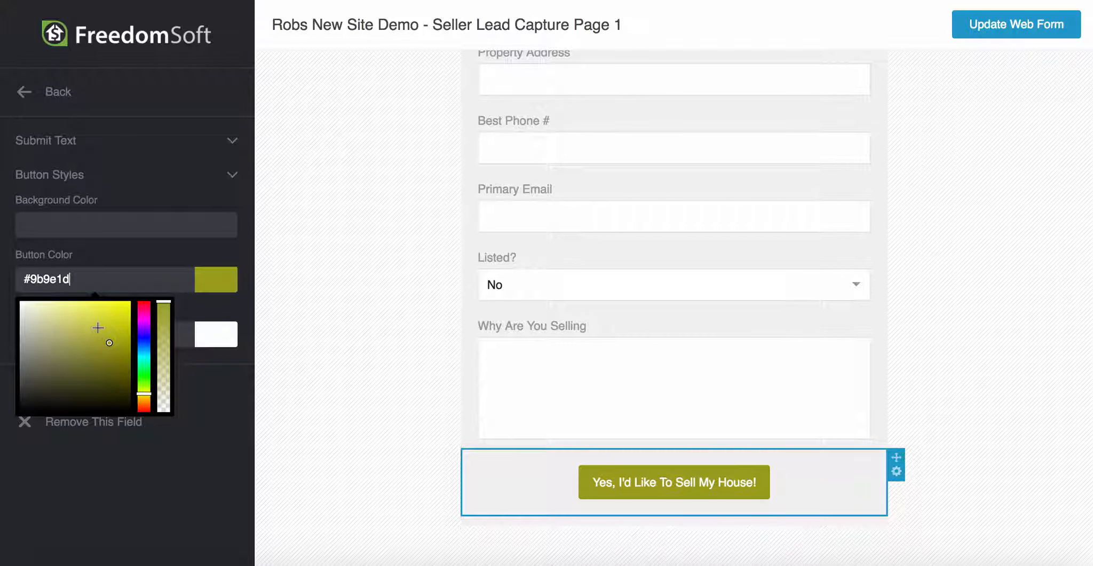
{"action": "left_click_drag", "start_coordinate": [98, 327], "coordinate": [125, 305]}
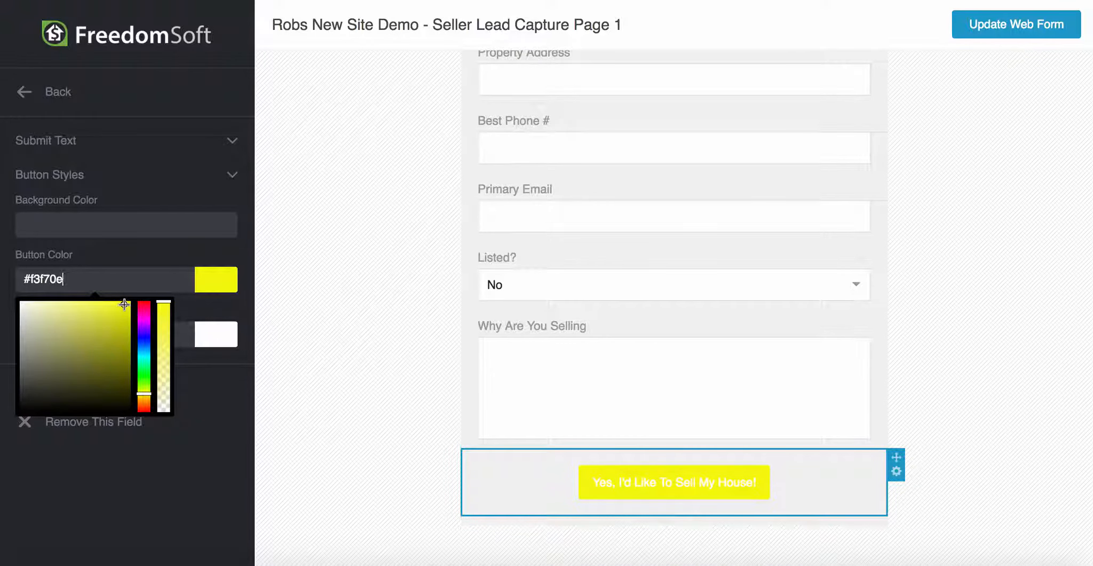
Step: Set the submit button's text color to #161616 and save the updated web form
{"action": "left_click", "coordinate": [221, 336]}
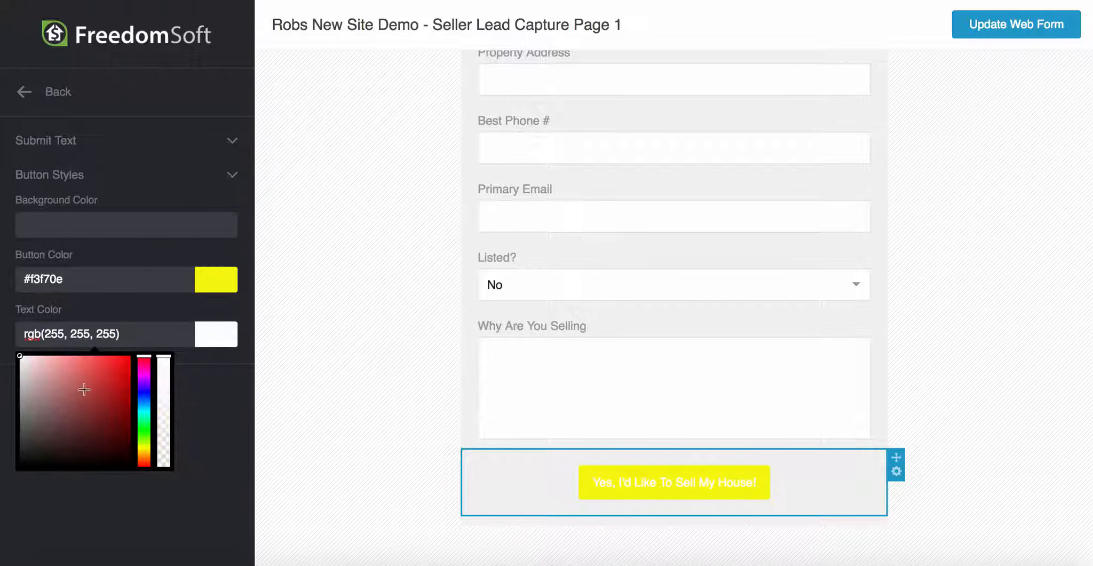
{"action": "left_click_drag", "start_coordinate": [40, 451], "coordinate": [19, 457]}
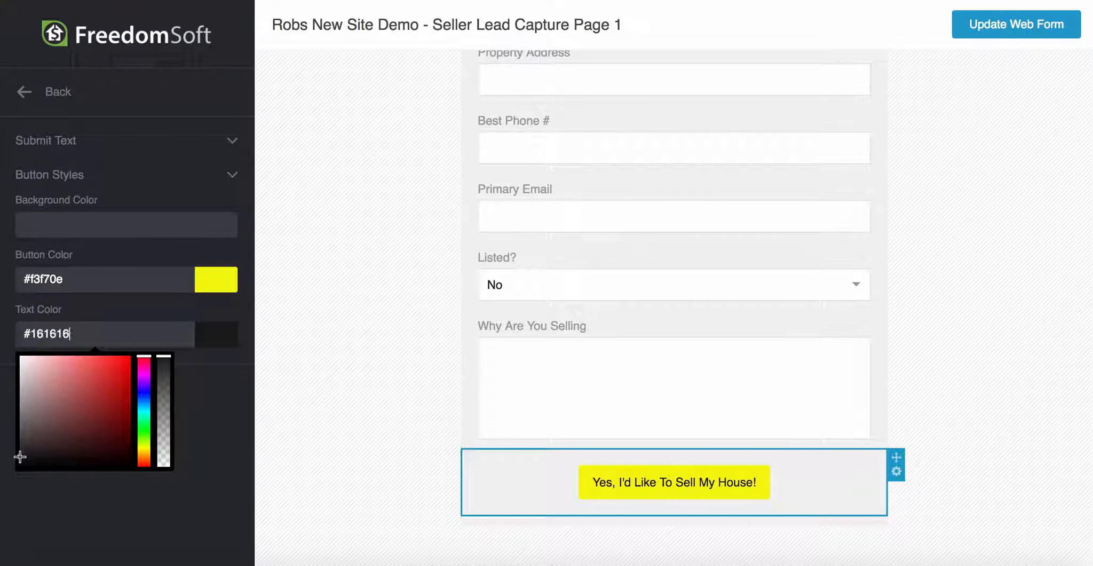
{"action": "left_click", "coordinate": [230, 395]}
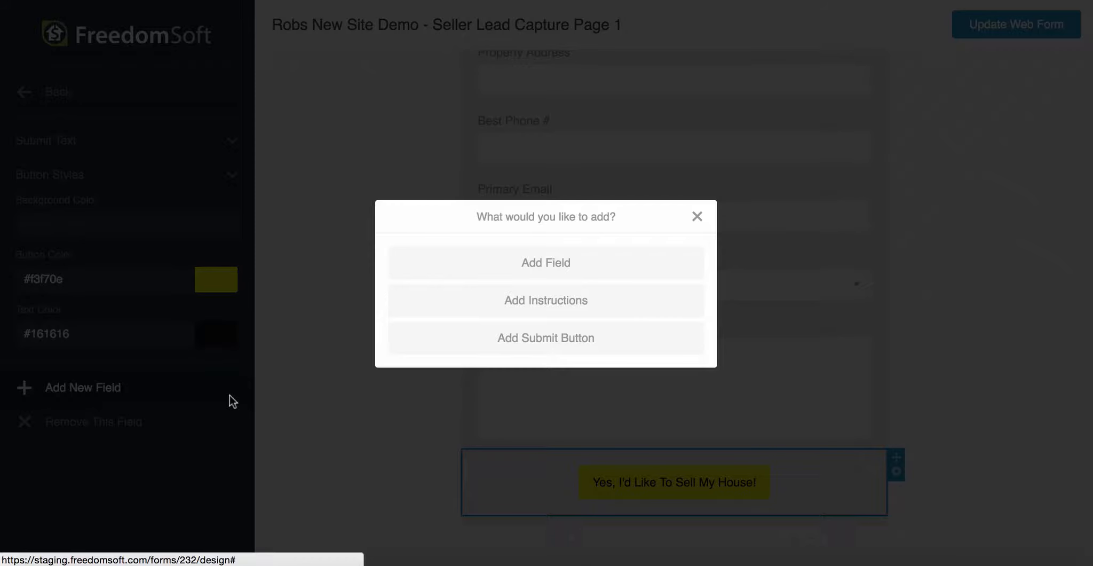
{"action": "left_click", "coordinate": [697, 216]}
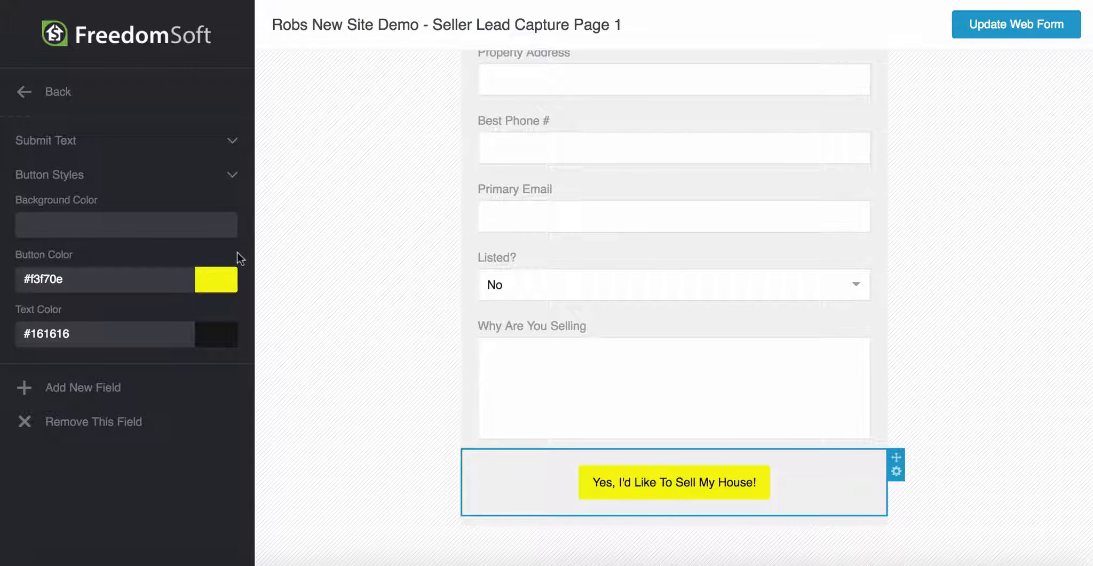
{"action": "left_click", "coordinate": [992, 24]}
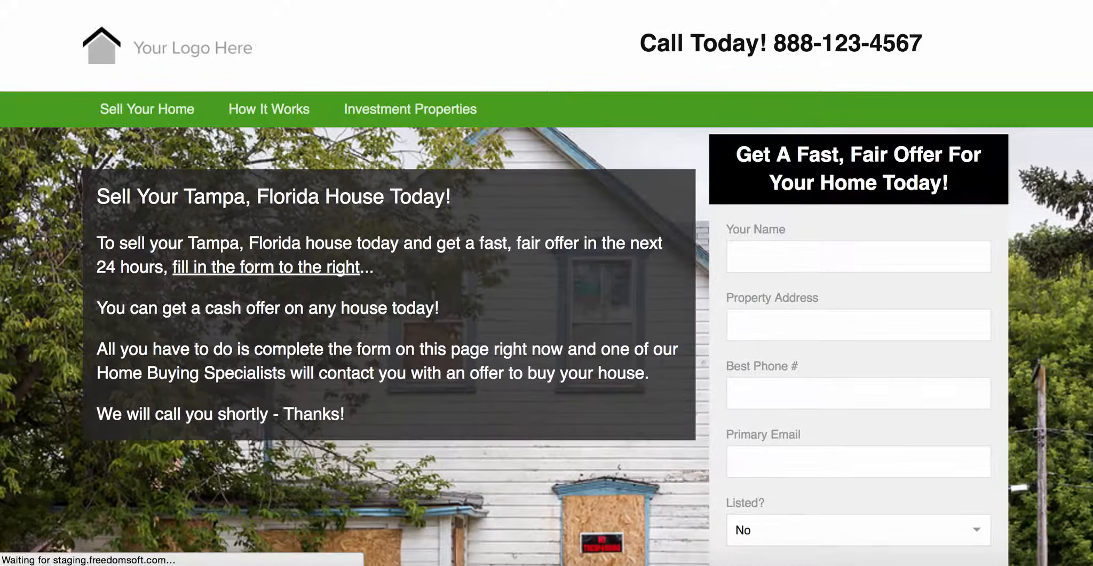
Step: Test the lead form on the live Home page by submitting it blank, and review the validation message above the fields
{"action": "scroll", "coordinate": [906, 358], "scroll_direction": "down", "scroll_amount": 6}
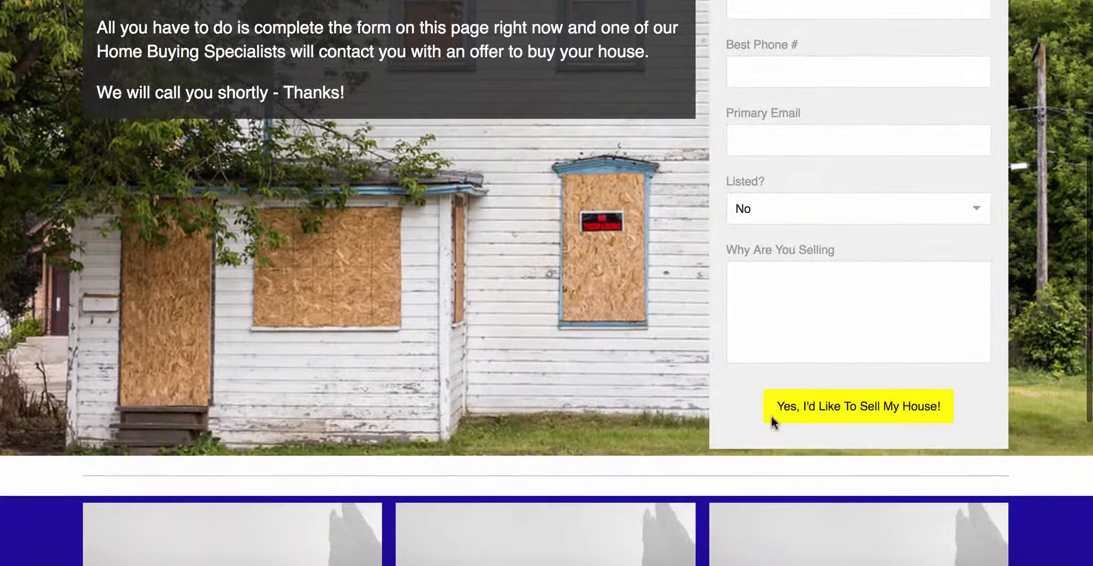
{"action": "left_click", "coordinate": [830, 406]}
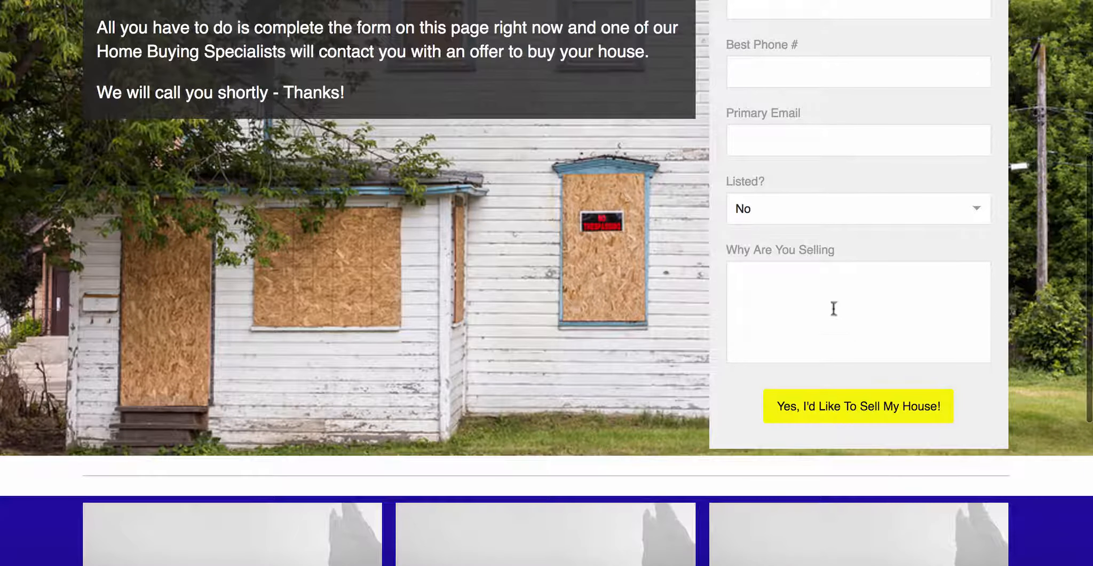
{"action": "left_click", "coordinate": [817, 298]}
{"action": "scroll", "coordinate": [769, 400], "scroll_direction": "down", "scroll_amount": 1}
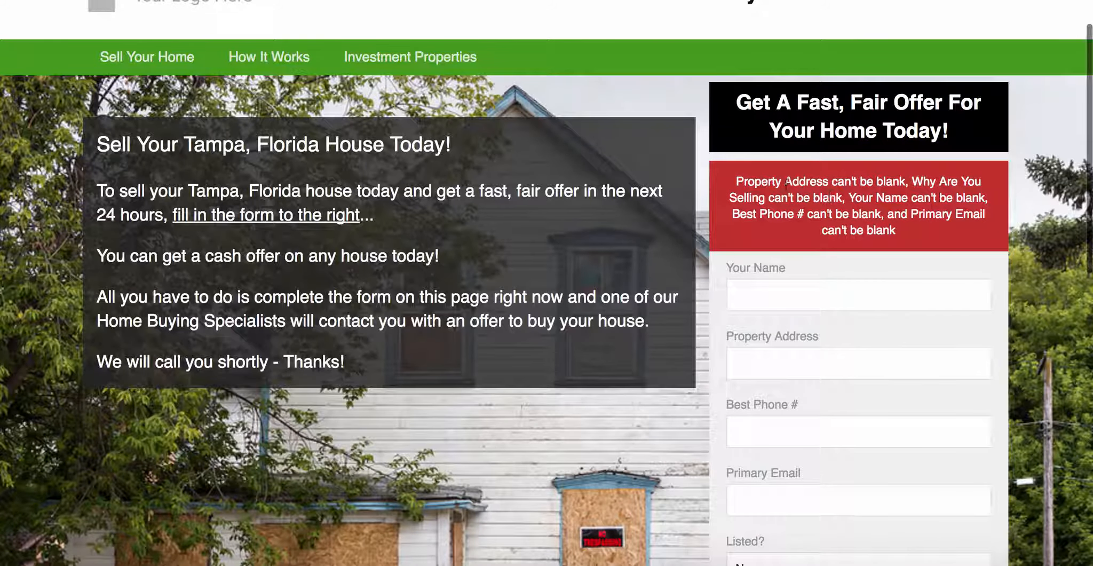
{"action": "left_click_drag", "start_coordinate": [737, 182], "coordinate": [1003, 248]}
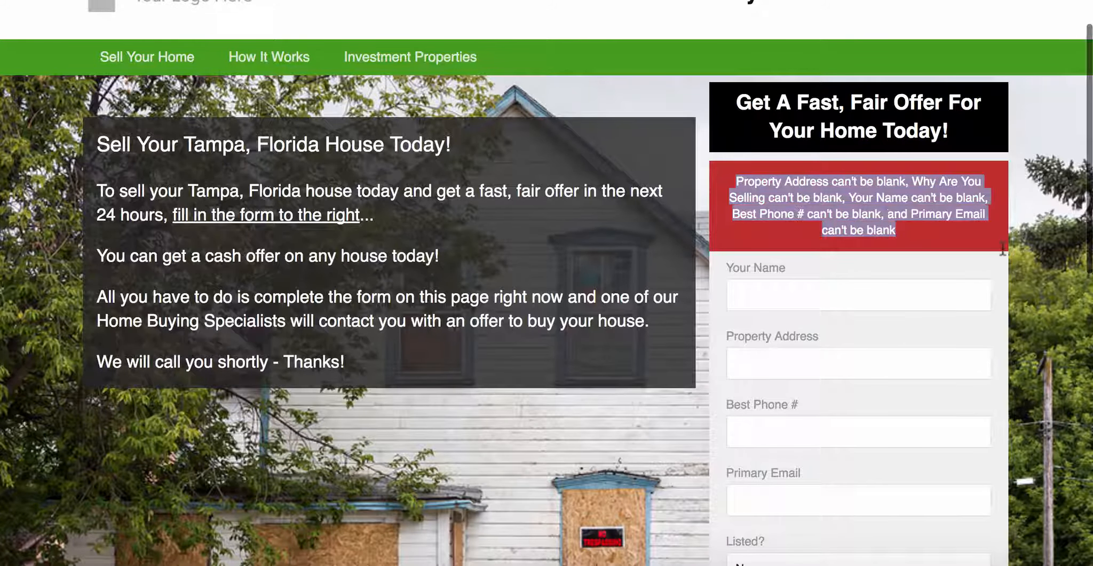
{"action": "left_click", "coordinate": [874, 238]}
{"action": "scroll", "coordinate": [874, 236], "scroll_direction": "down", "scroll_amount": 6}
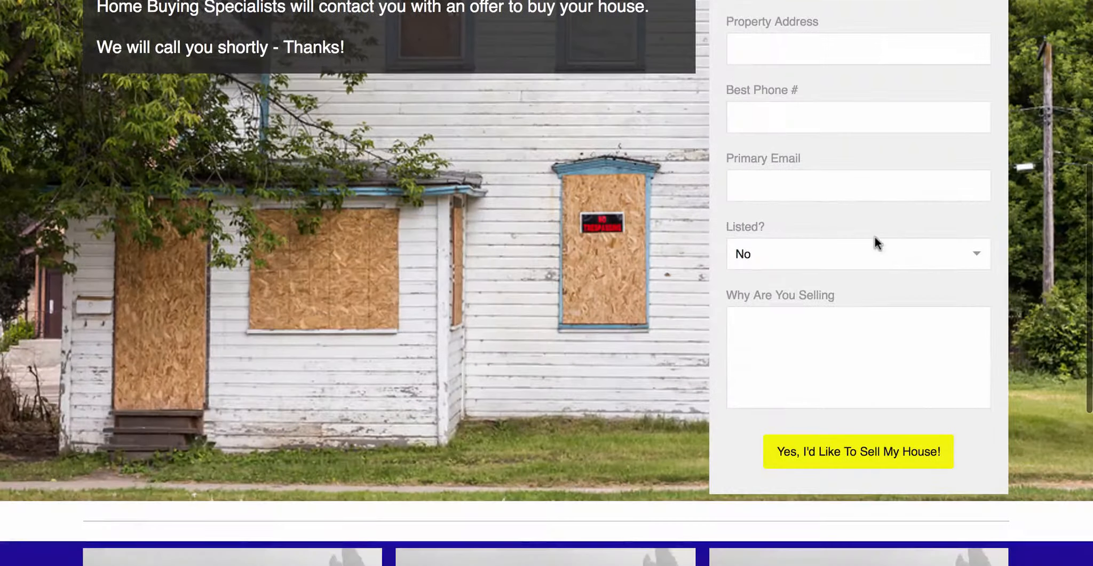
{"action": "scroll", "coordinate": [830, 256], "scroll_direction": "up", "scroll_amount": 6}
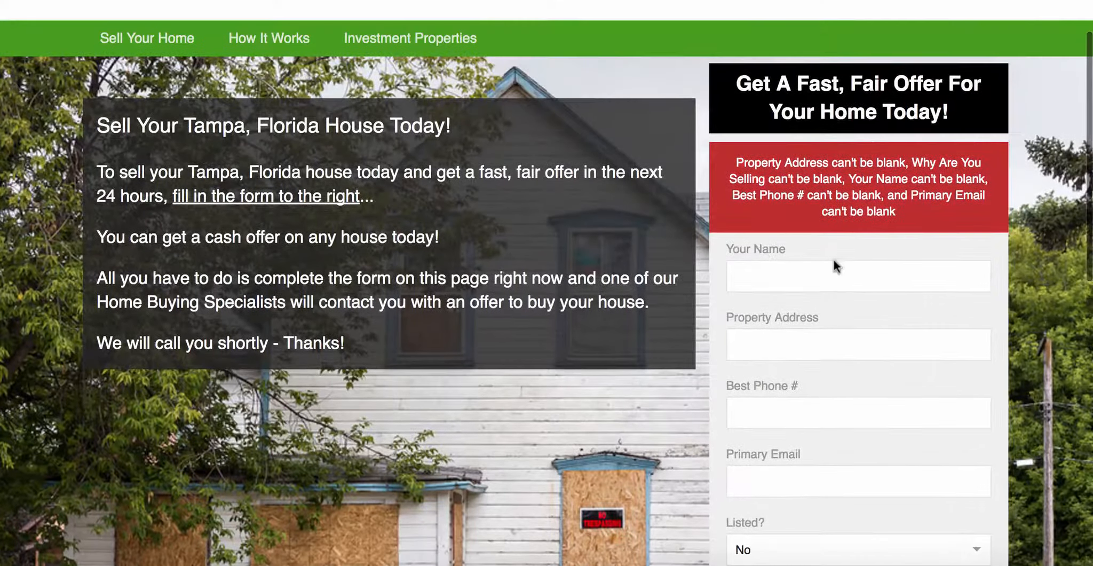
{"action": "scroll", "coordinate": [400, 32], "scroll_direction": "up", "scroll_amount": 2}
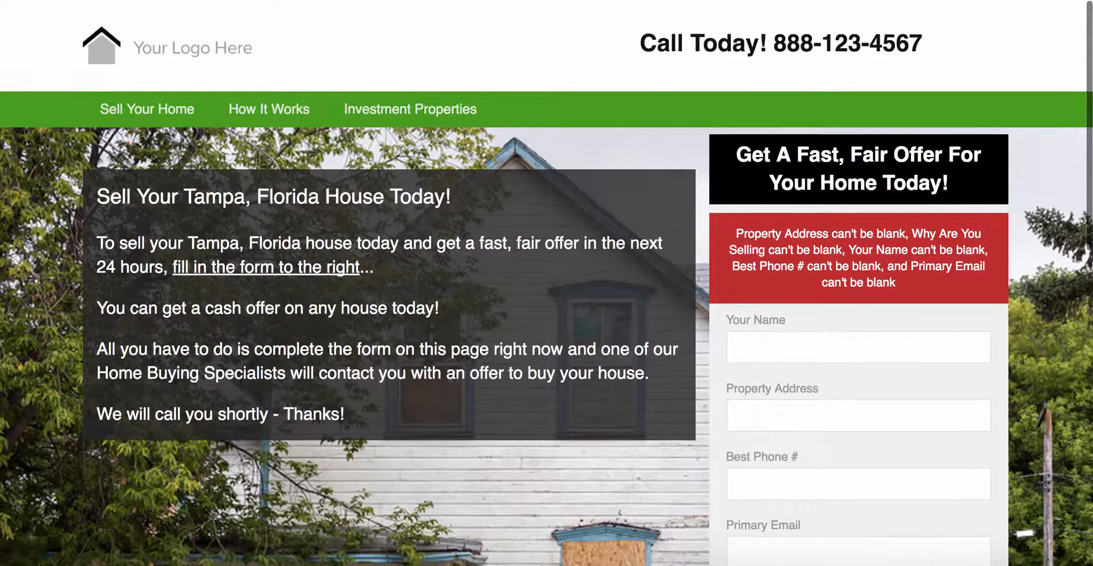
Step: Leave the live page and the Home page editor, and open the Property Listings page for editing
{"action": "key", "text": "super+w"}
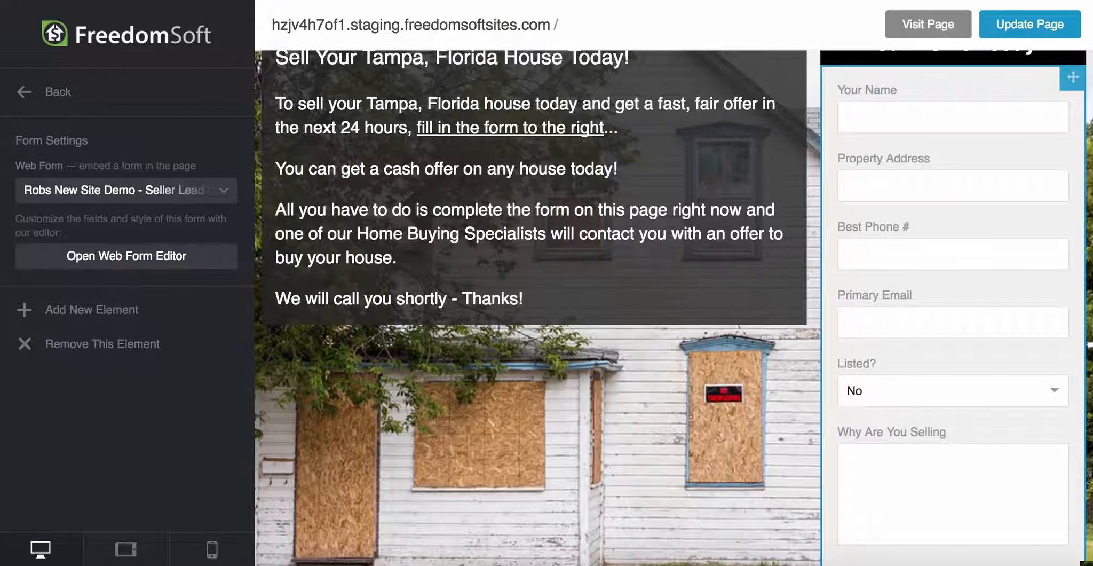
{"action": "left_click", "coordinate": [55, 101]}
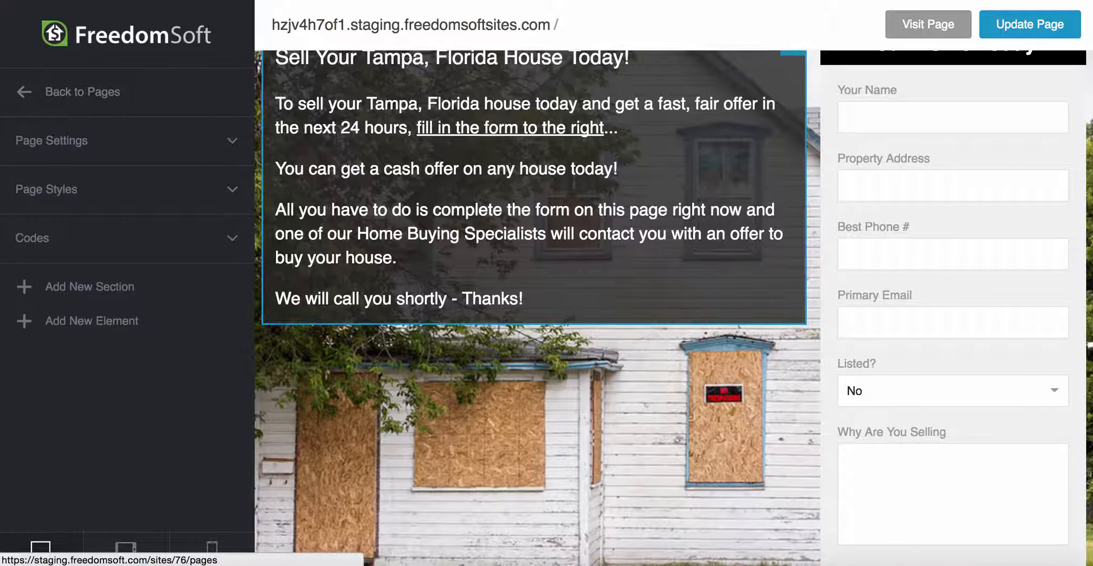
{"action": "scroll", "coordinate": [893, 99], "scroll_direction": "up", "scroll_amount": 5}
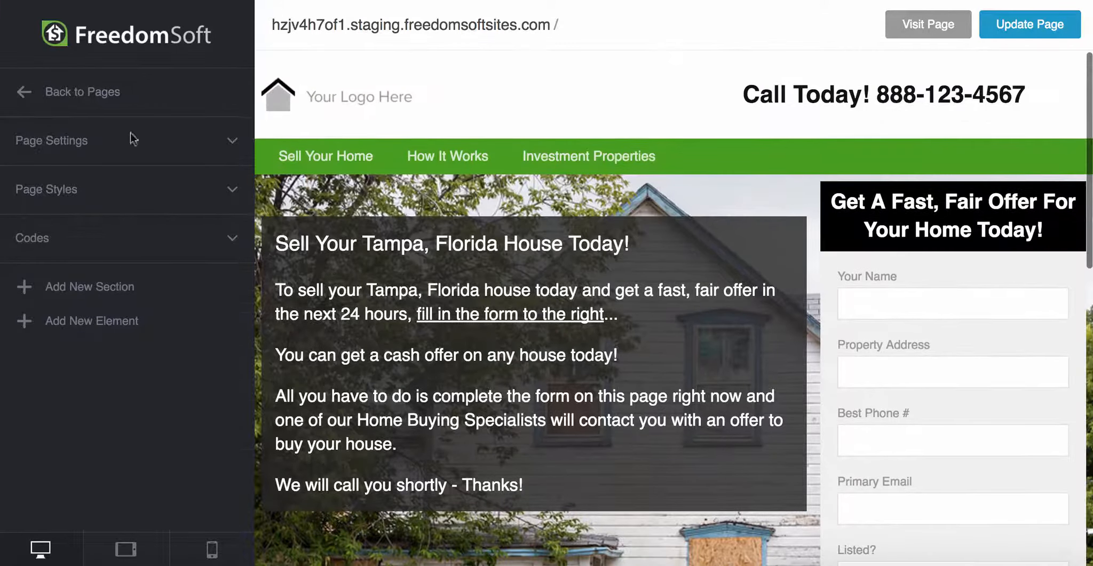
{"action": "left_click", "coordinate": [106, 99]}
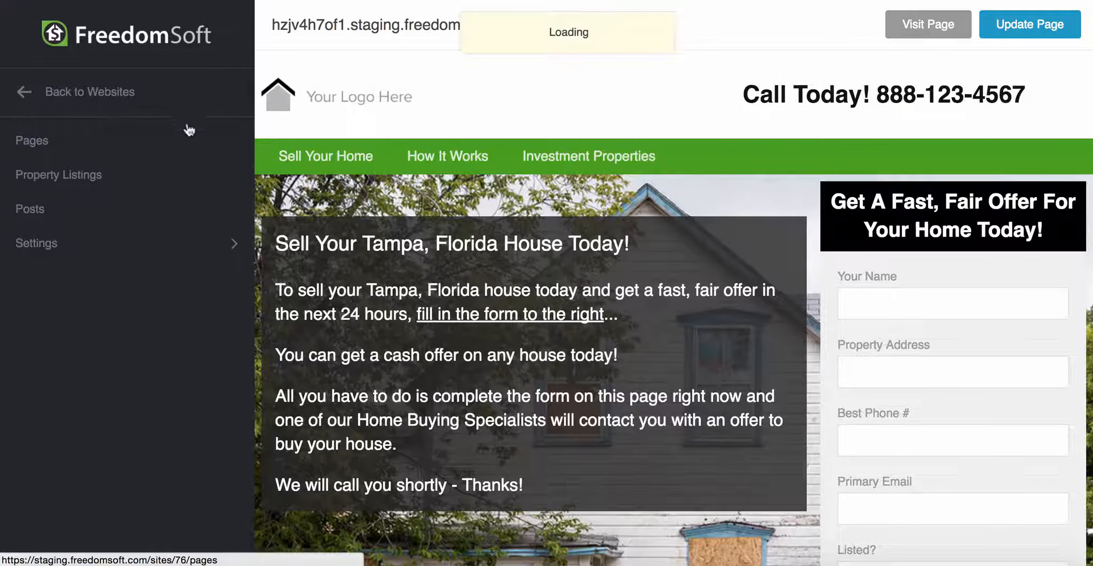
{"action": "scroll", "coordinate": [391, 360], "scroll_direction": "down", "scroll_amount": 5}
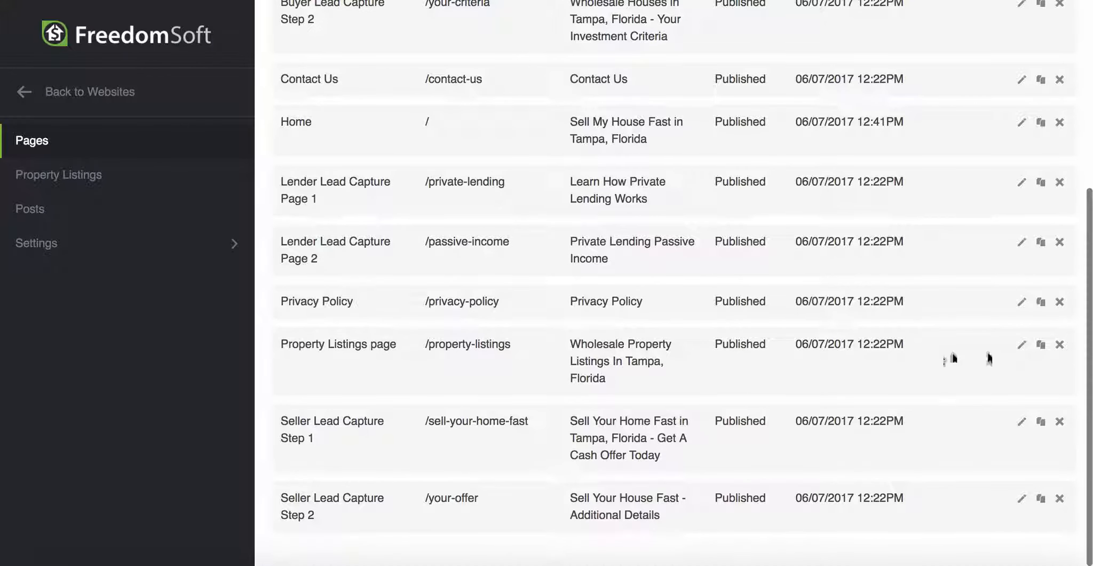
{"action": "left_click", "coordinate": [1020, 347]}
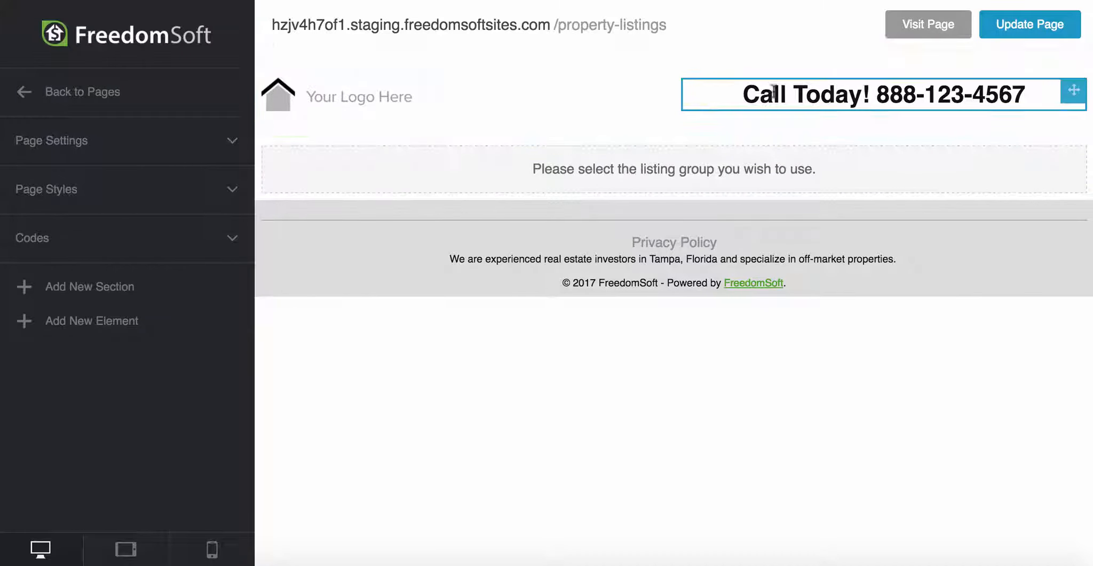
Step: Examine the text settings of the header's phone line and the section settings of the saved Header section
{"action": "left_click_drag", "start_coordinate": [876, 96], "coordinate": [1023, 91]}
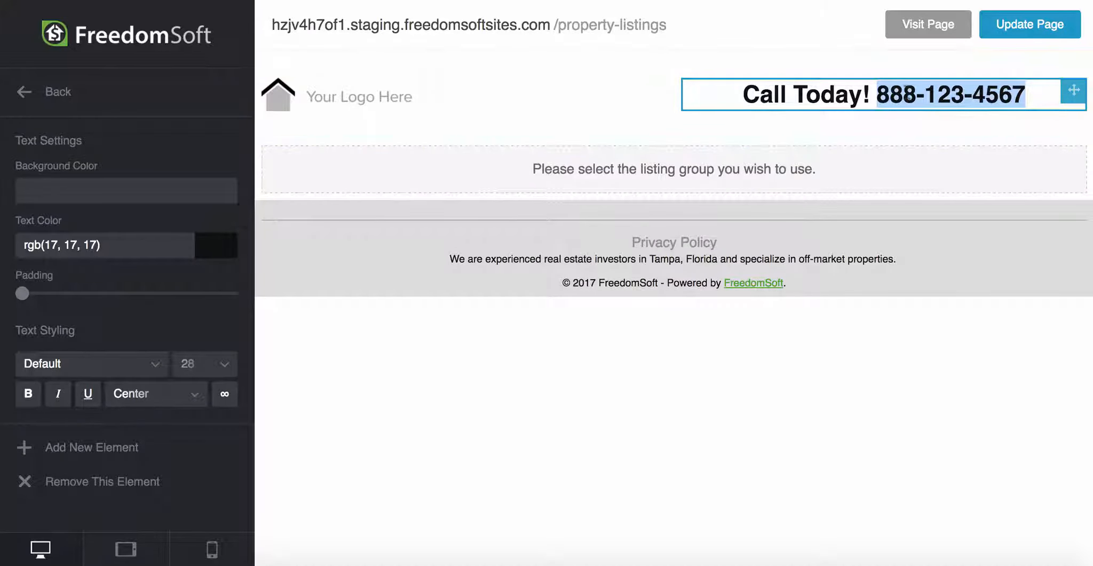
{"action": "left_click", "coordinate": [904, 95]}
{"action": "left_click_drag", "start_coordinate": [878, 96], "coordinate": [1025, 97]}
{"action": "left_click", "coordinate": [986, 96]}
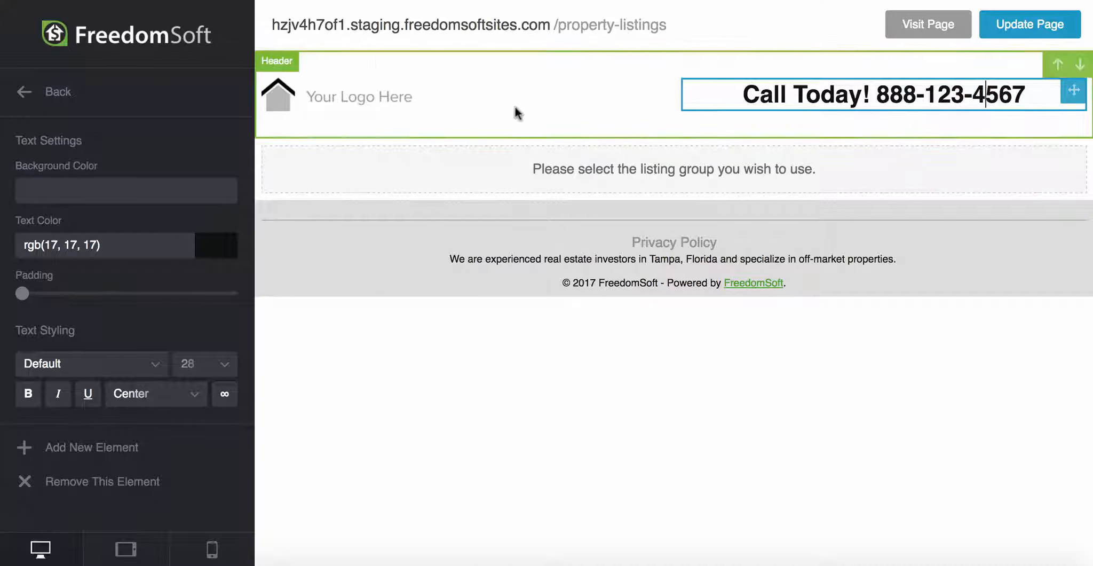
{"action": "left_click", "coordinate": [322, 62]}
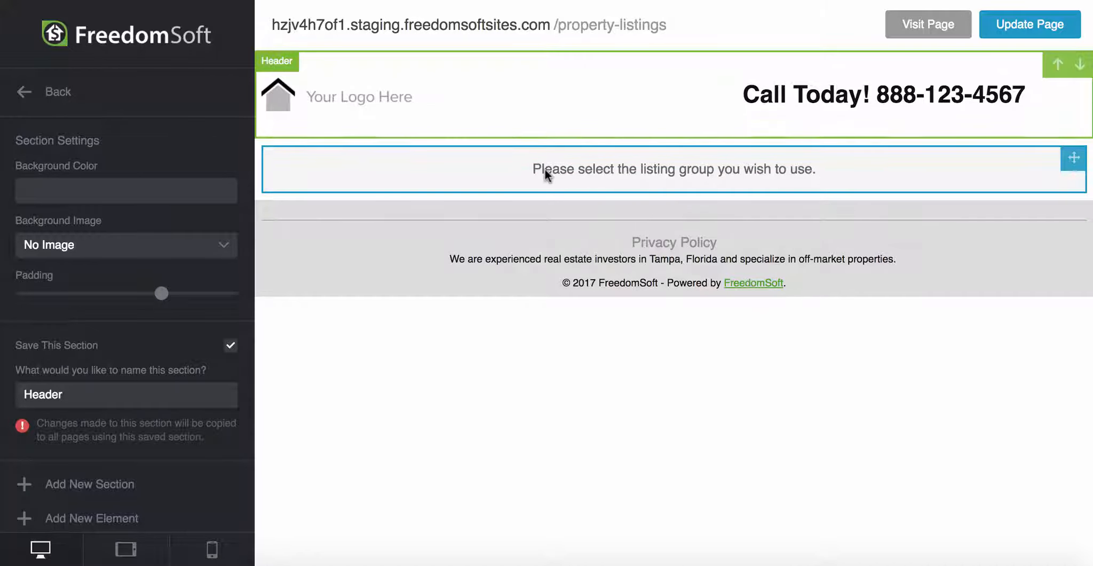
Step: Leave the page editor and start a new listing group in the website's property listings
{"action": "left_click", "coordinate": [61, 96]}
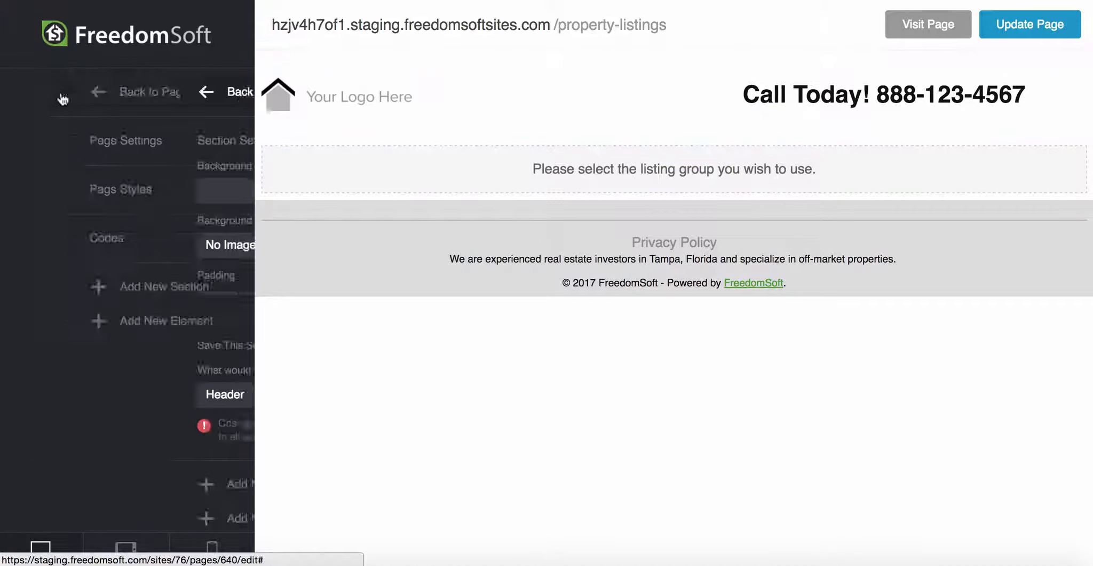
{"action": "left_click", "coordinate": [84, 91]}
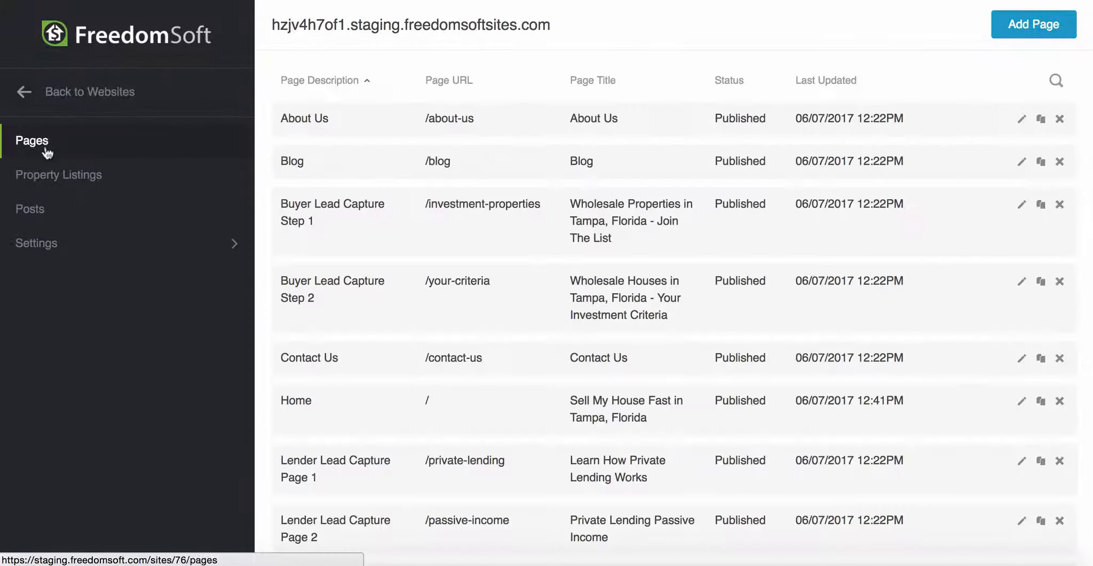
{"action": "left_click", "coordinate": [53, 177]}
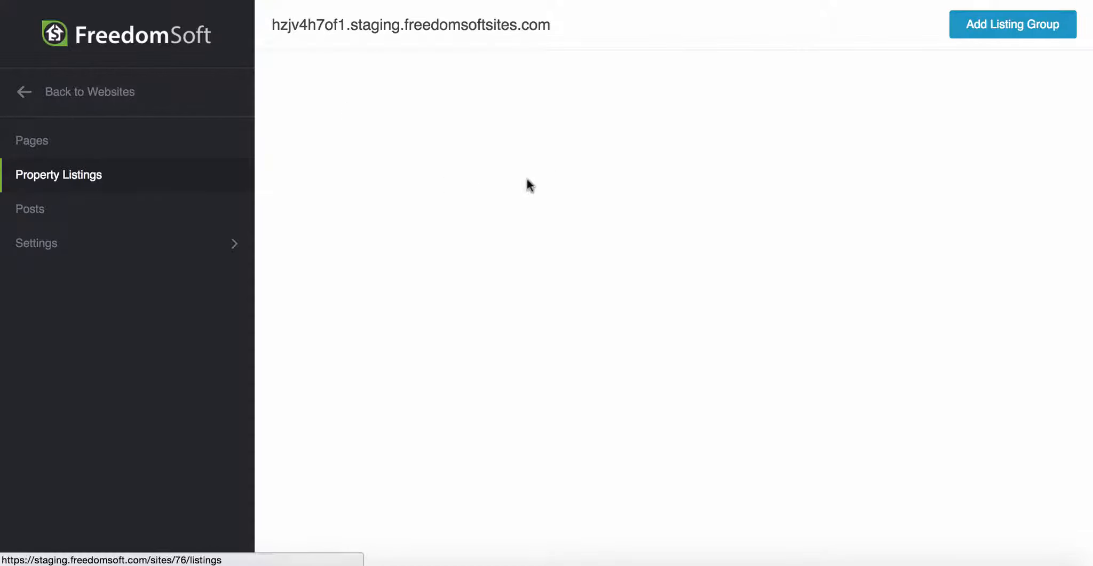
{"action": "left_click", "coordinate": [994, 28]}
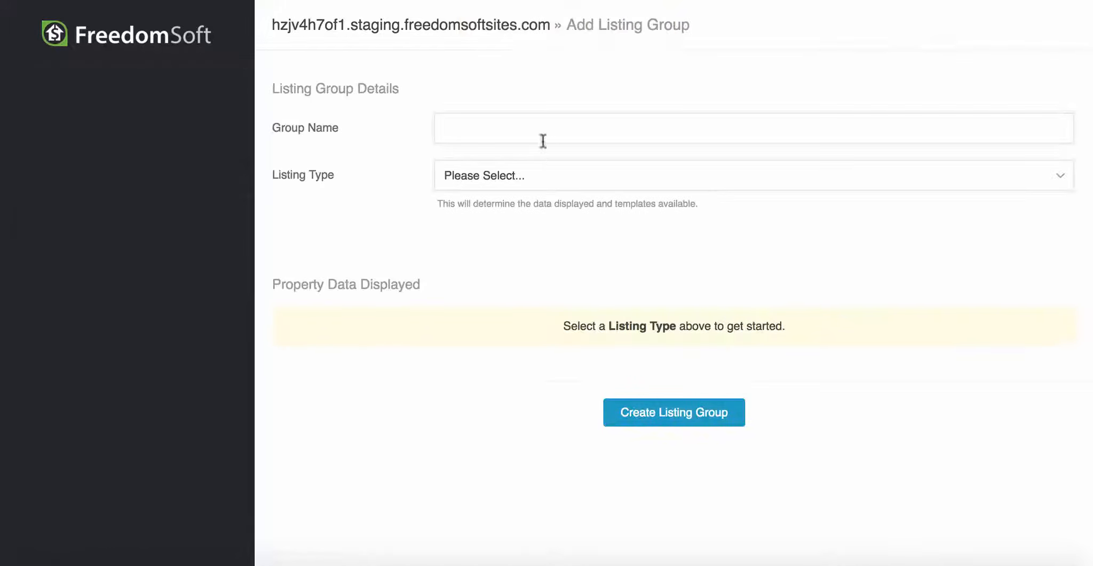
Step: Name the new listing group "Wholesale Properties In Tampa" and set its listing type to Wholesale Properties
{"action": "left_click", "coordinate": [498, 134]}
{"action": "type", "text": "Whote"}
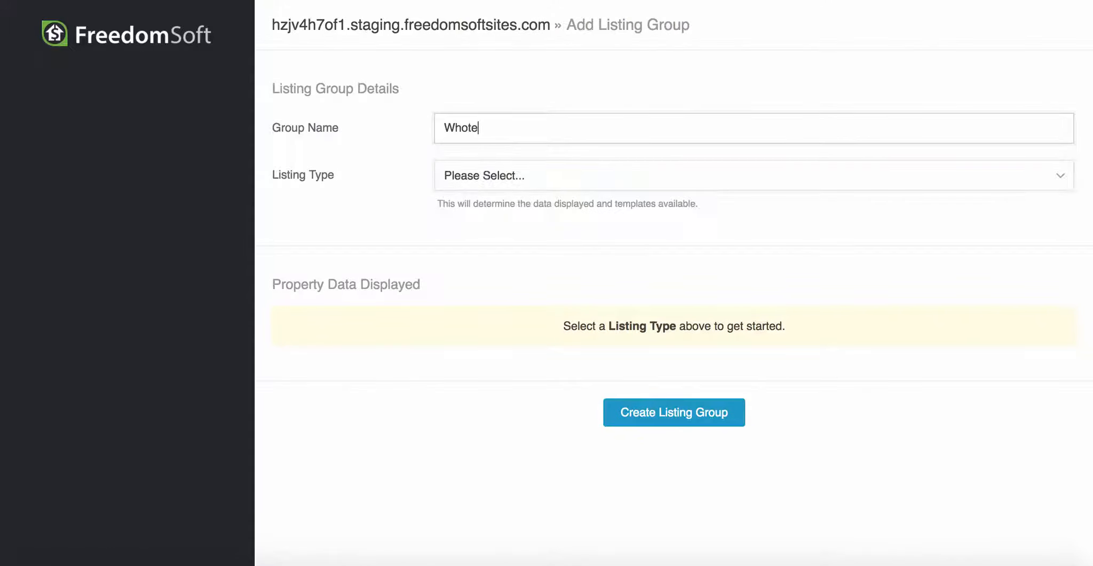
{"action": "key", "text": "BackSpace"}
{"action": "key", "text": "BackSpace"}
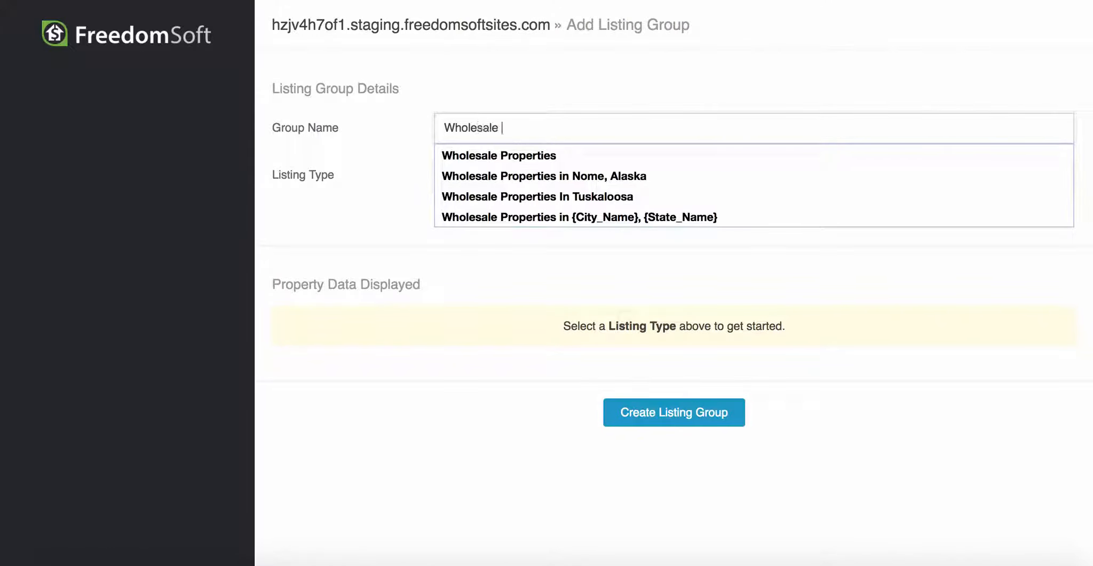
{"action": "type", "text": "lesale Properties I"}
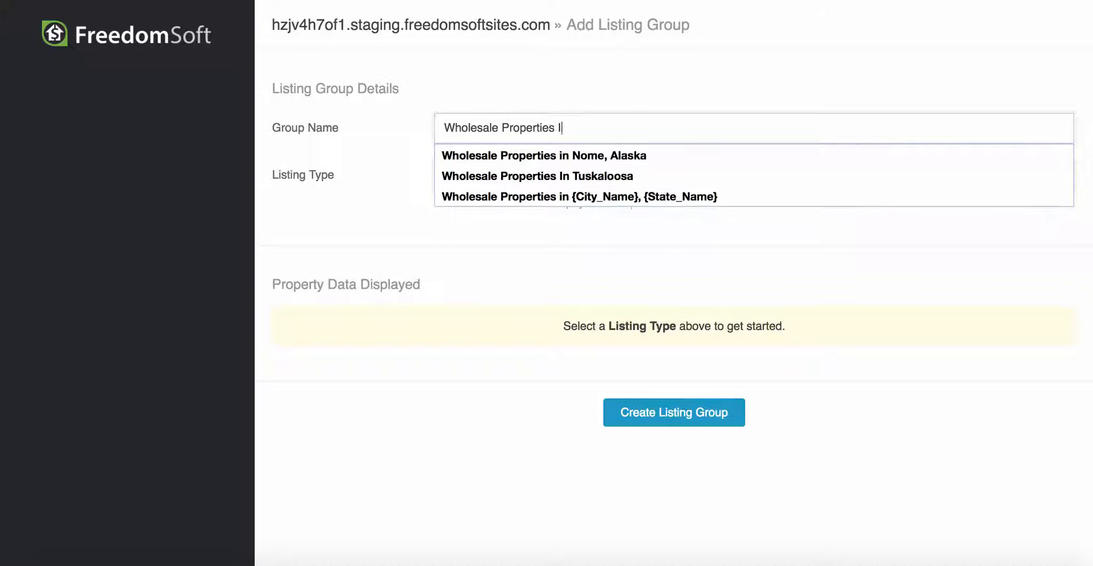
{"action": "type", "text": "n Tampa"}
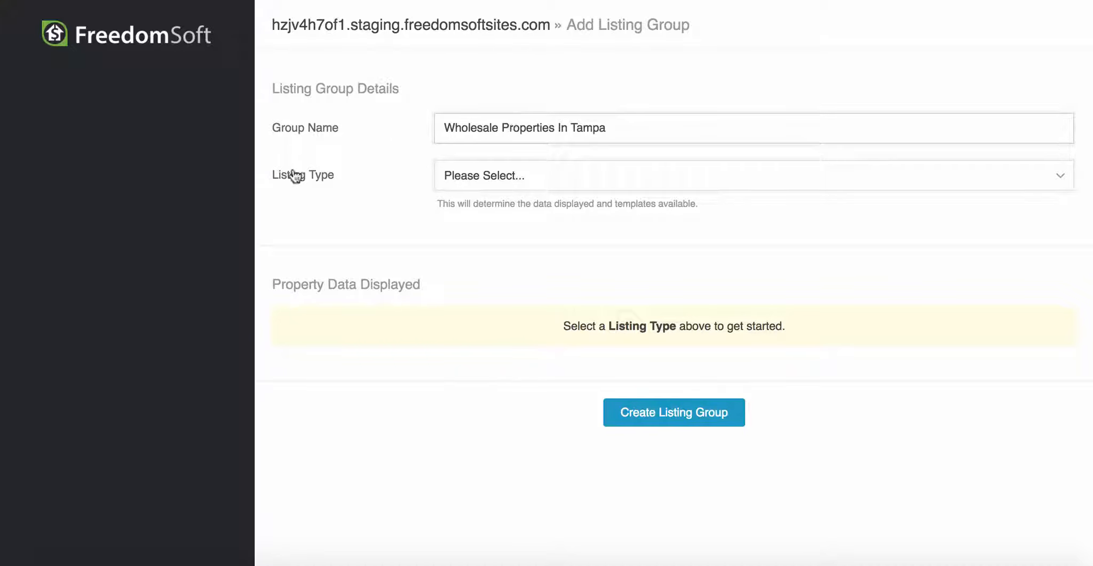
{"action": "left_click", "coordinate": [484, 174]}
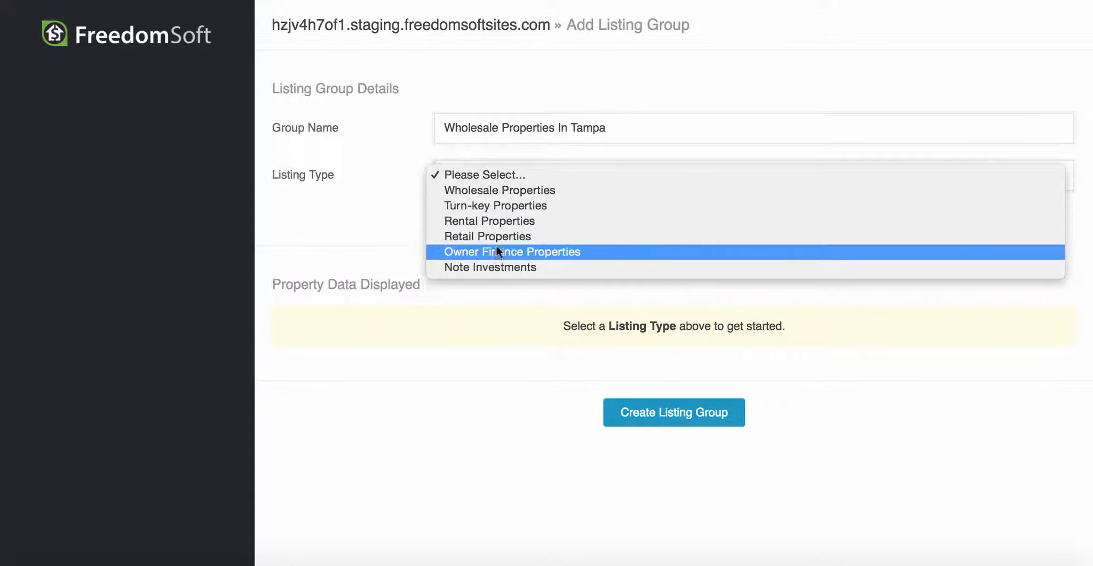
{"action": "left_click", "coordinate": [514, 189]}
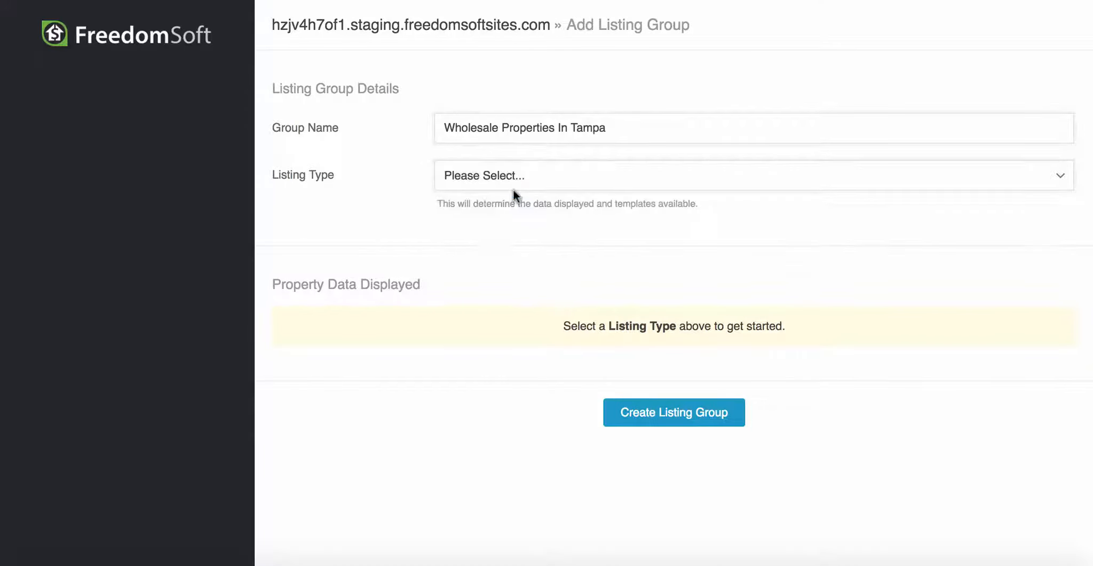
Step: Examine the property data fields displayed for the listing group and which property fields they are matched to
{"action": "scroll", "coordinate": [395, 354], "scroll_direction": "down", "scroll_amount": 3}
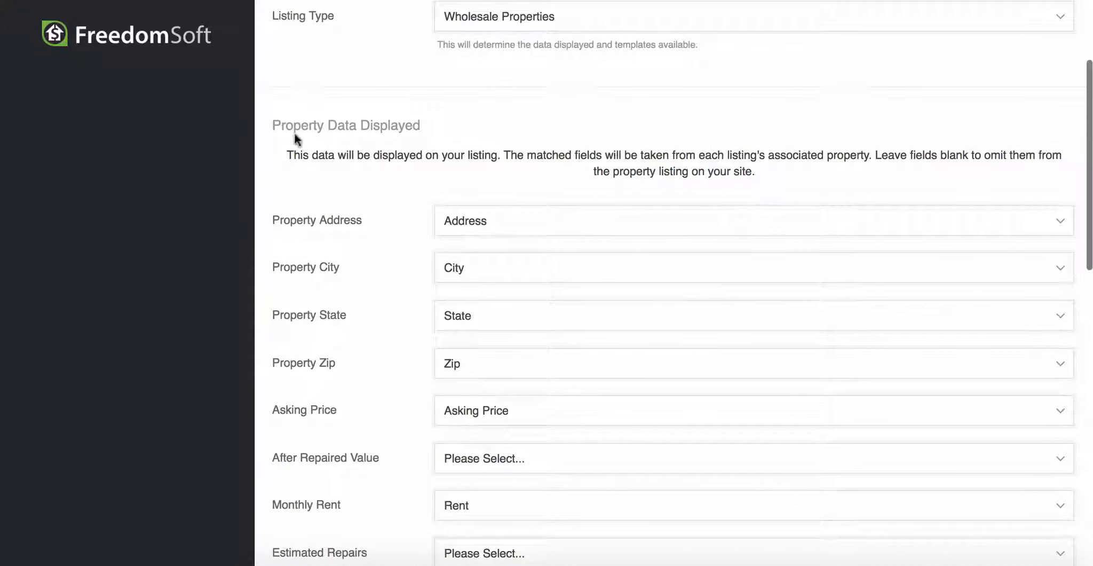
{"action": "scroll", "coordinate": [408, 175], "scroll_direction": "up", "scroll_amount": 2}
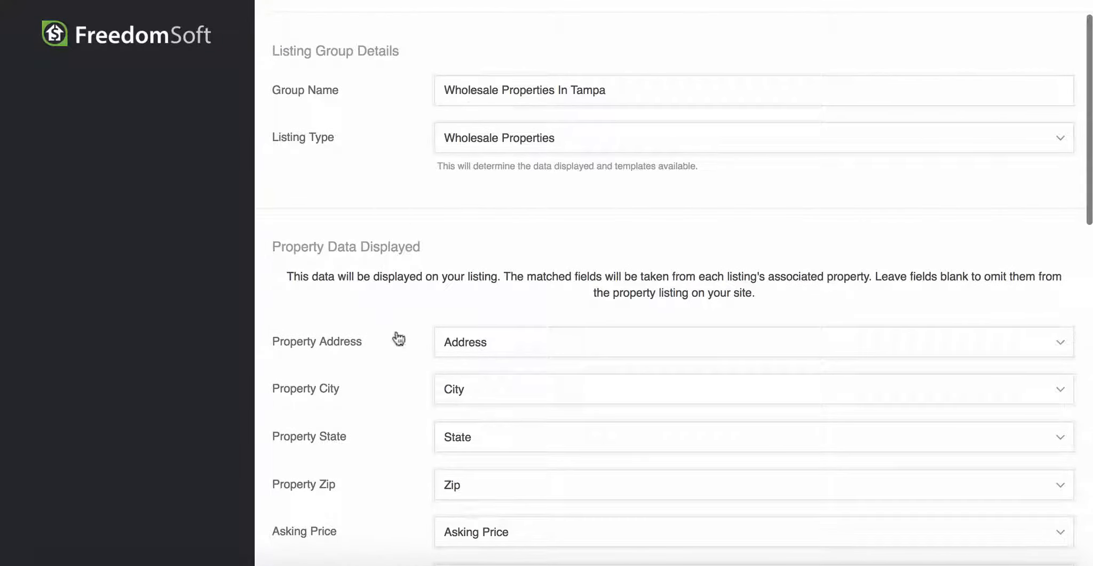
{"action": "scroll", "coordinate": [401, 360], "scroll_direction": "down", "scroll_amount": 3}
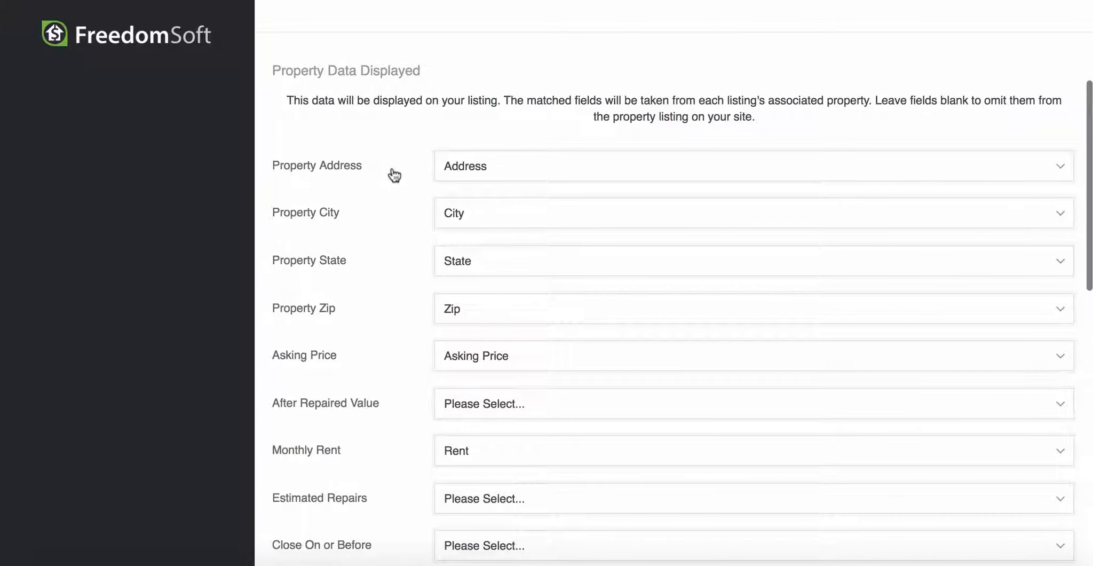
{"action": "scroll", "coordinate": [390, 175], "scroll_direction": "down", "scroll_amount": 1}
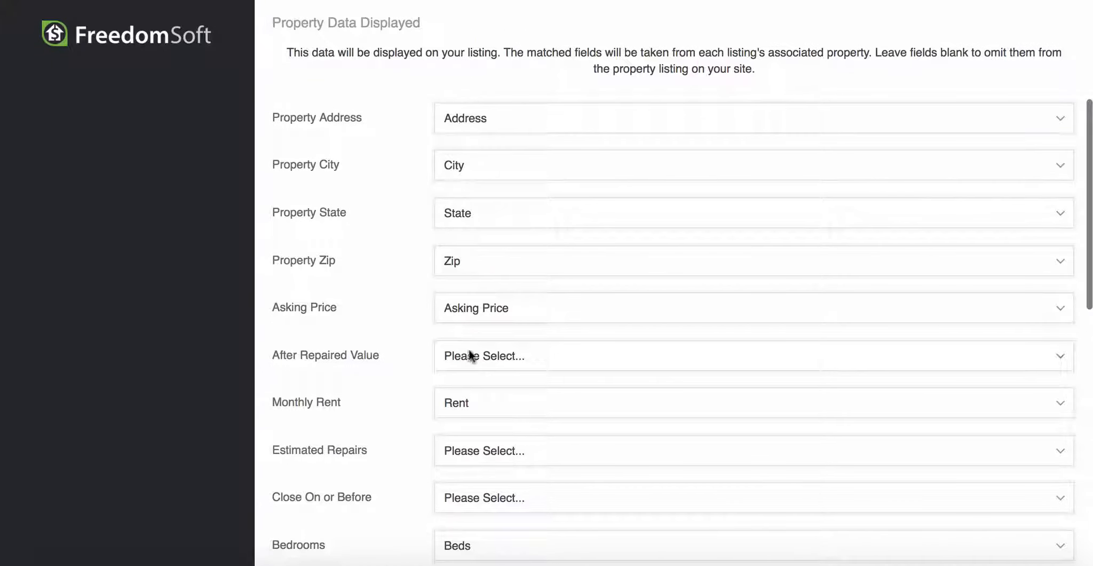
{"action": "scroll", "coordinate": [469, 350], "scroll_direction": "down", "scroll_amount": 2}
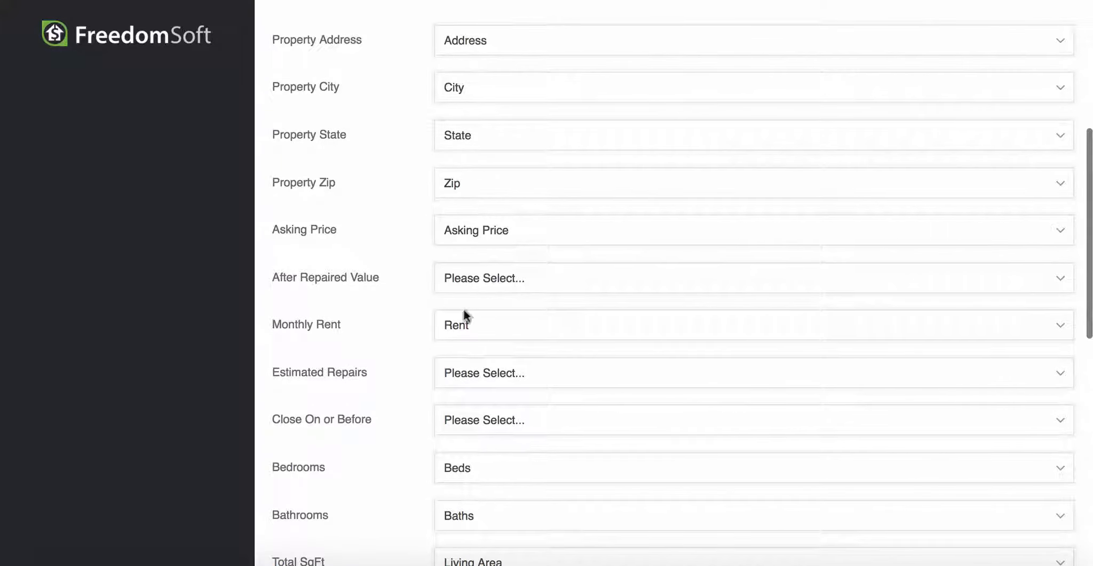
{"action": "scroll", "coordinate": [476, 528], "scroll_direction": "down", "scroll_amount": 3}
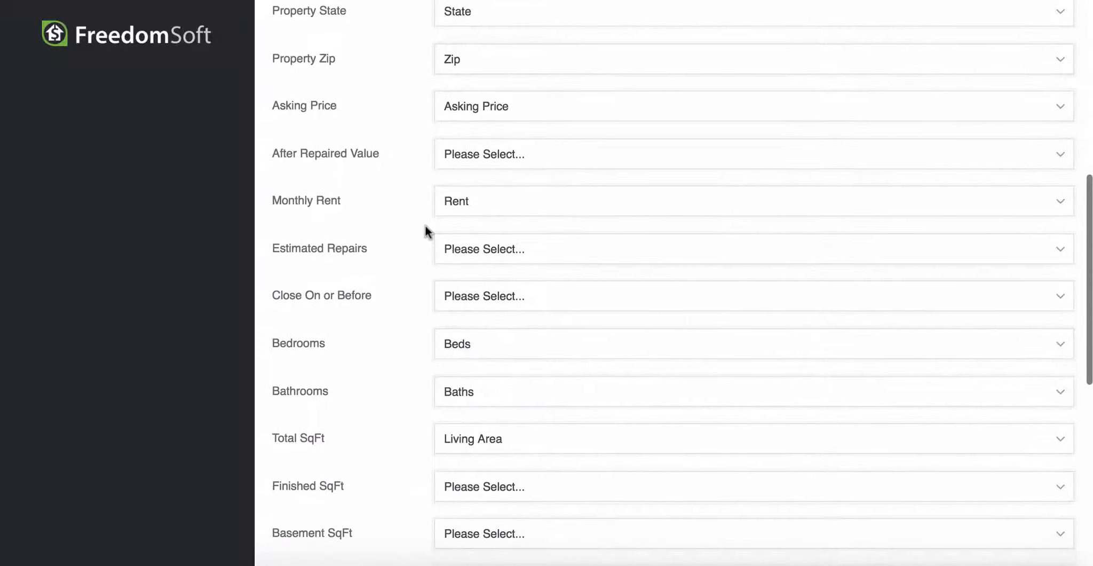
{"action": "scroll", "coordinate": [425, 225], "scroll_direction": "down", "scroll_amount": 3}
{"action": "scroll", "coordinate": [426, 225], "scroll_direction": "down", "scroll_amount": 6}
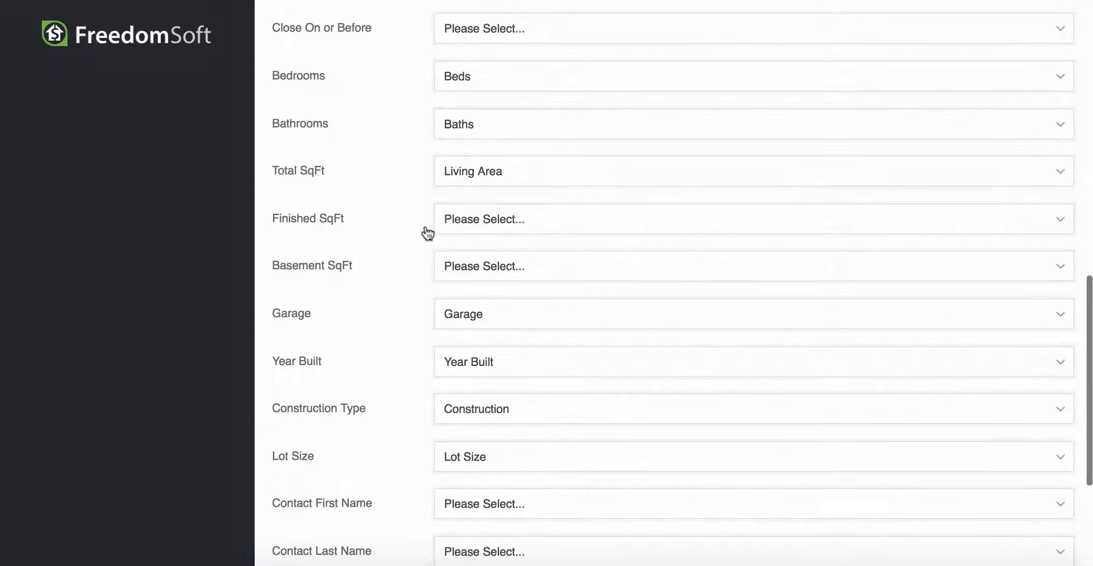
{"action": "scroll", "coordinate": [426, 233], "scroll_direction": "down", "scroll_amount": 2}
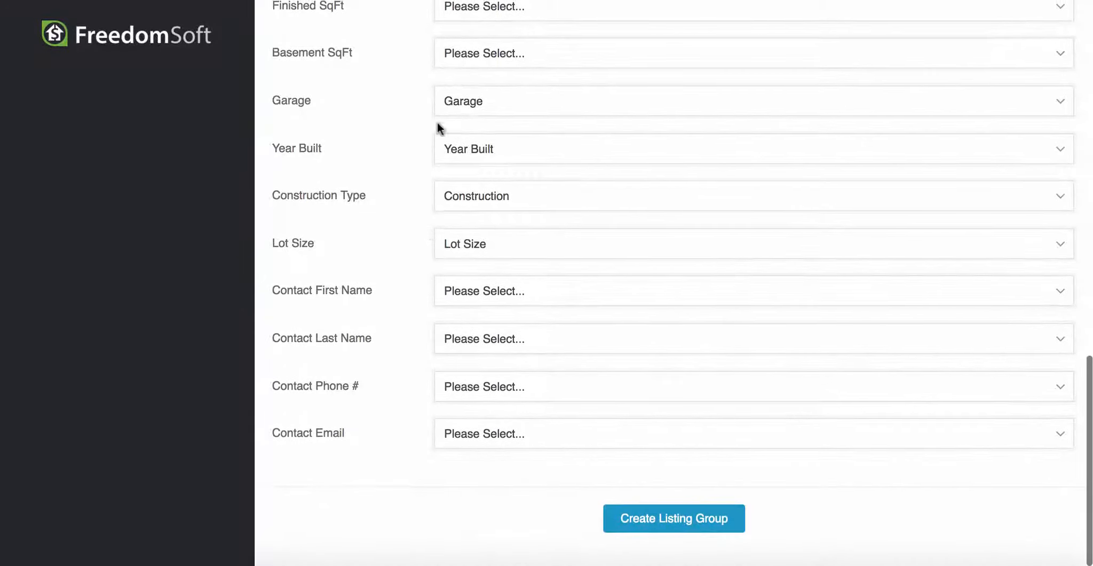
{"action": "scroll", "coordinate": [385, 306], "scroll_direction": "up", "scroll_amount": 6}
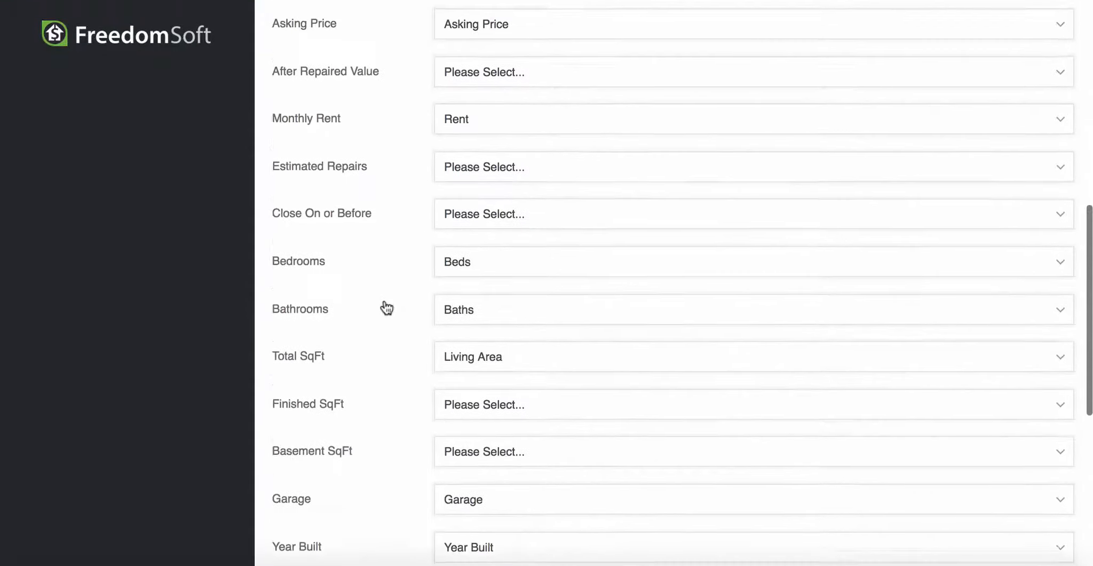
{"action": "scroll", "coordinate": [383, 304], "scroll_direction": "up", "scroll_amount": 4}
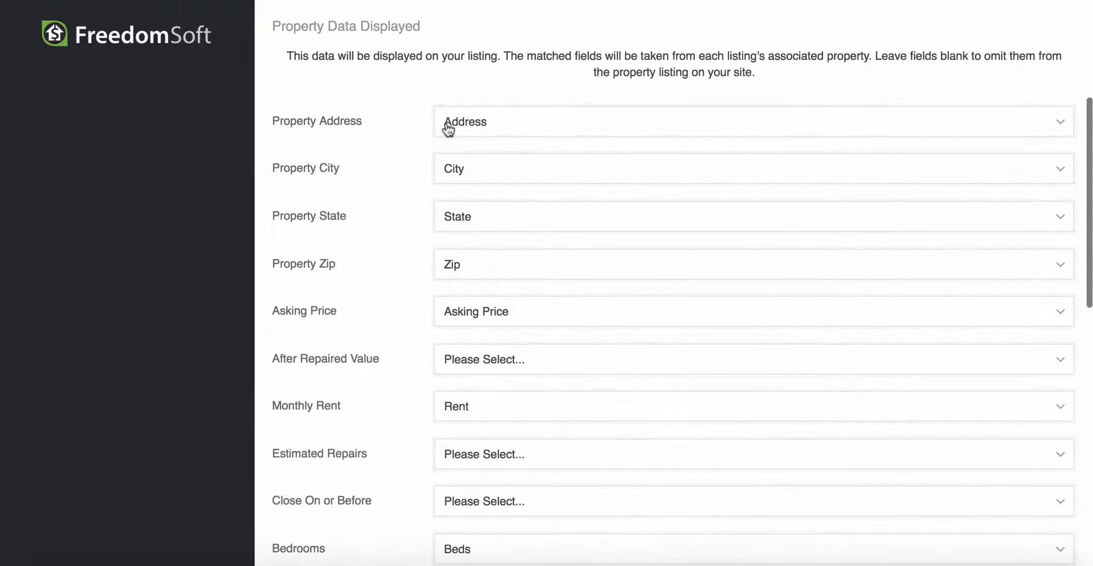
Step: Match the After Repaired Value data to the After Repaired Value property field and create the listing group
{"action": "scroll", "coordinate": [472, 334], "scroll_direction": "down", "scroll_amount": 1}
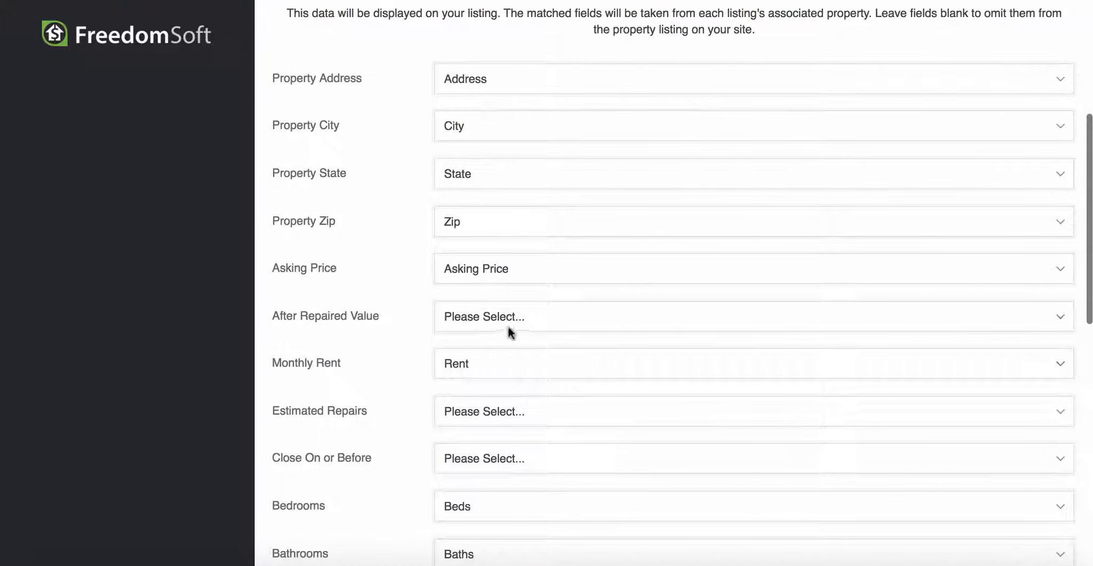
{"action": "left_click", "coordinate": [520, 317]}
{"action": "scroll", "coordinate": [510, 422], "scroll_direction": "down", "scroll_amount": 5}
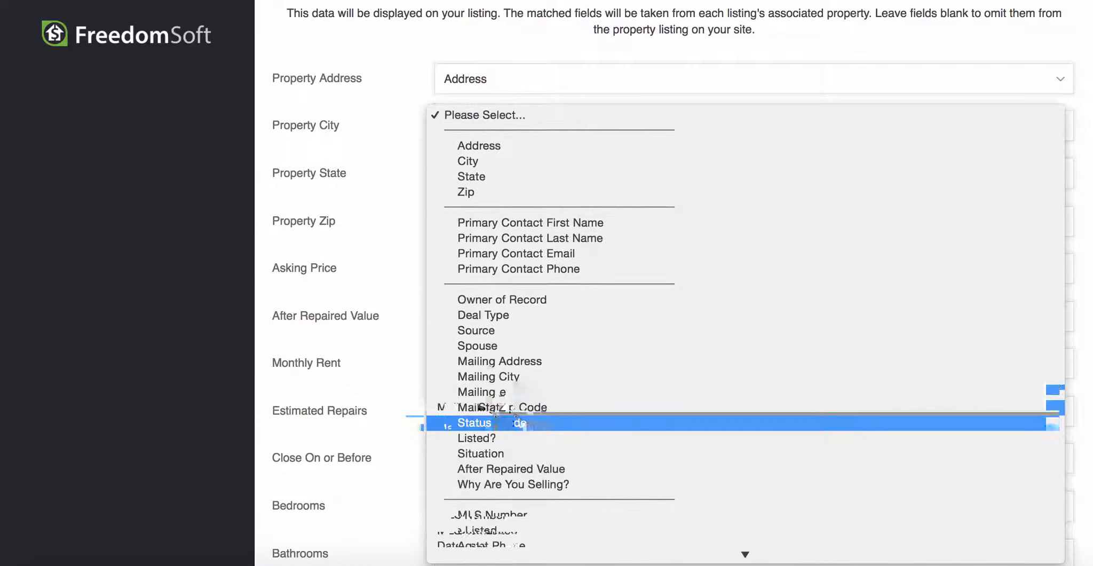
{"action": "left_click", "coordinate": [499, 470]}
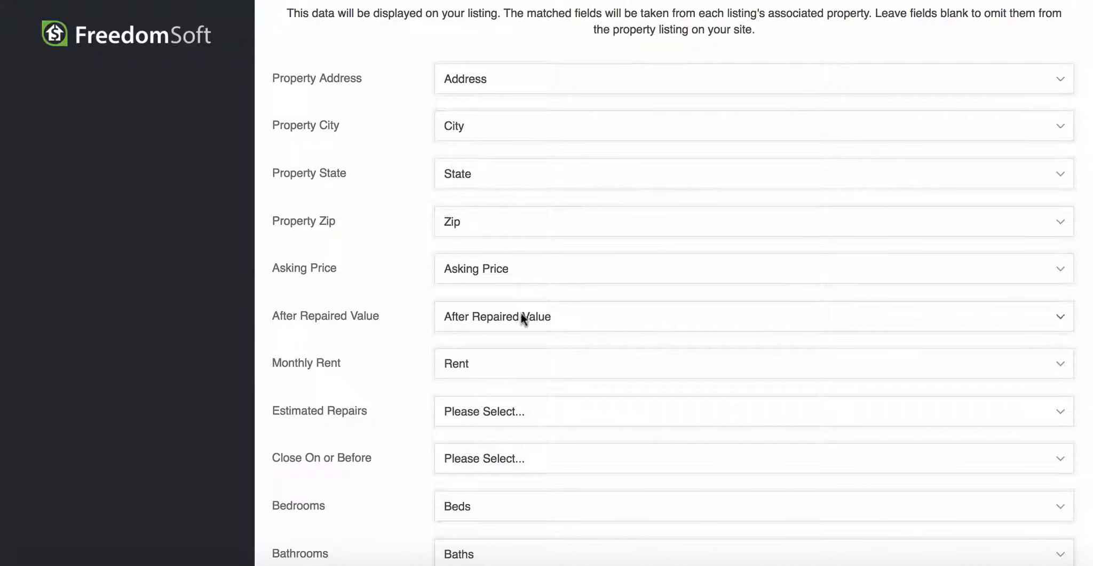
{"action": "scroll", "coordinate": [380, 330], "scroll_direction": "down", "scroll_amount": 5}
{"action": "scroll", "coordinate": [380, 326], "scroll_direction": "down", "scroll_amount": 7}
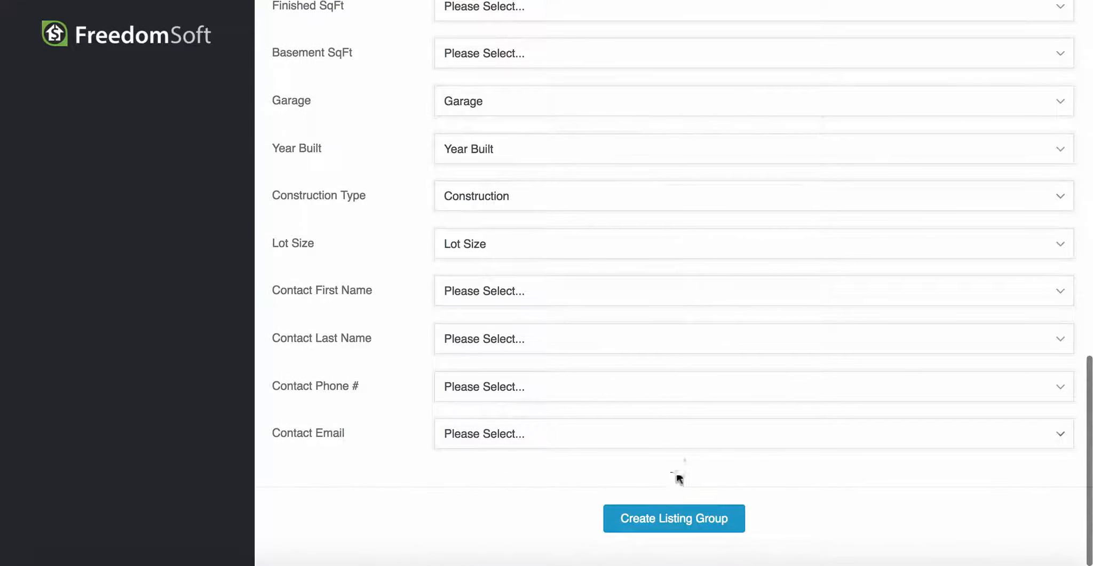
{"action": "left_click", "coordinate": [682, 517]}
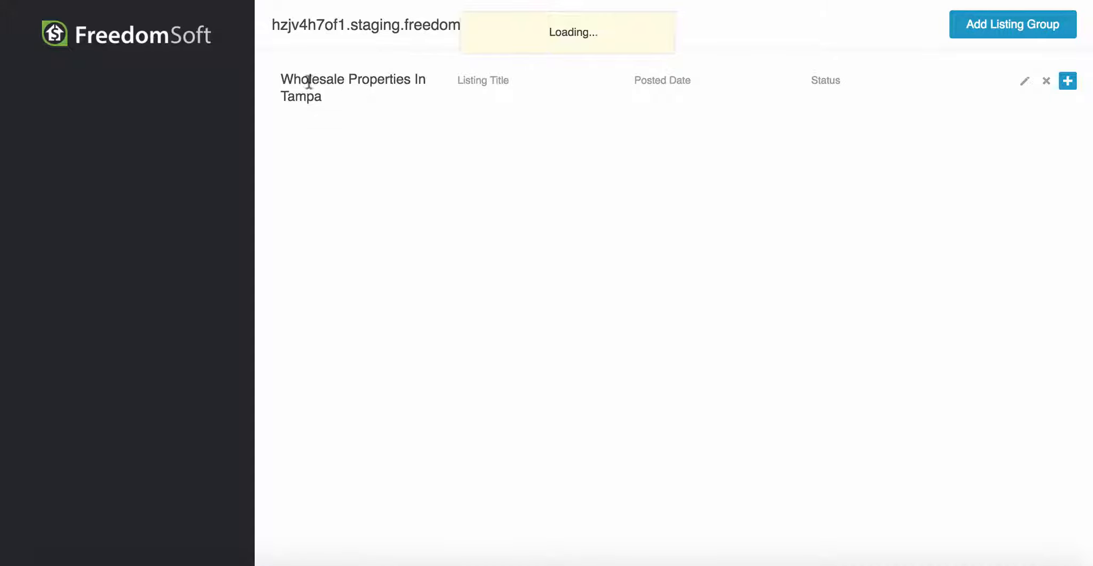
Step: Start a new listing in the Wholesale Properties In Tampa group, searching properties for 831 and choosing the fourth match
{"action": "left_click", "coordinate": [1068, 82]}
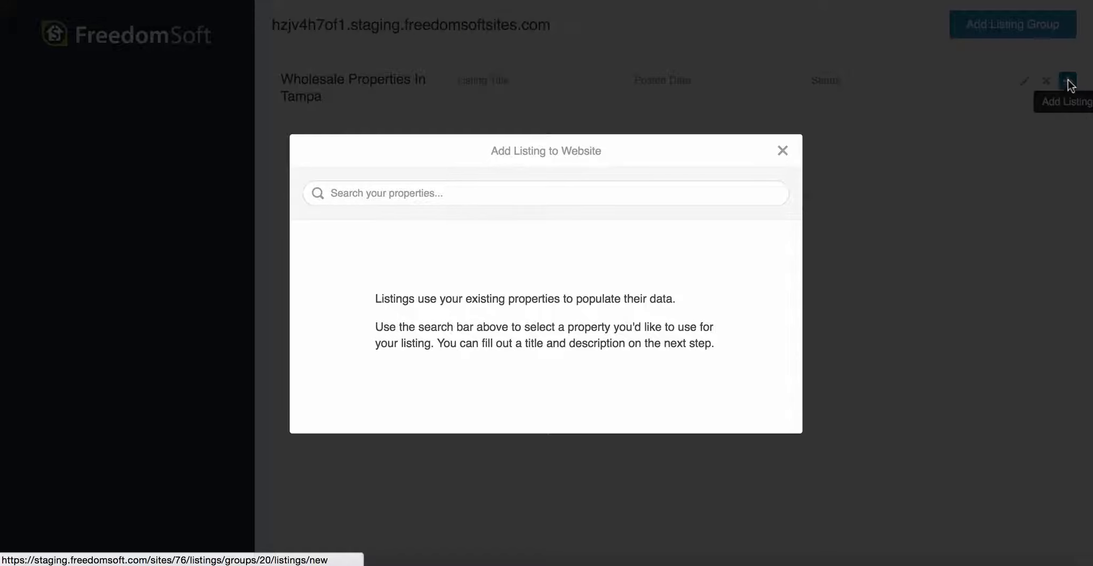
{"action": "left_click", "coordinate": [416, 193]}
{"action": "type", "text": "831"}
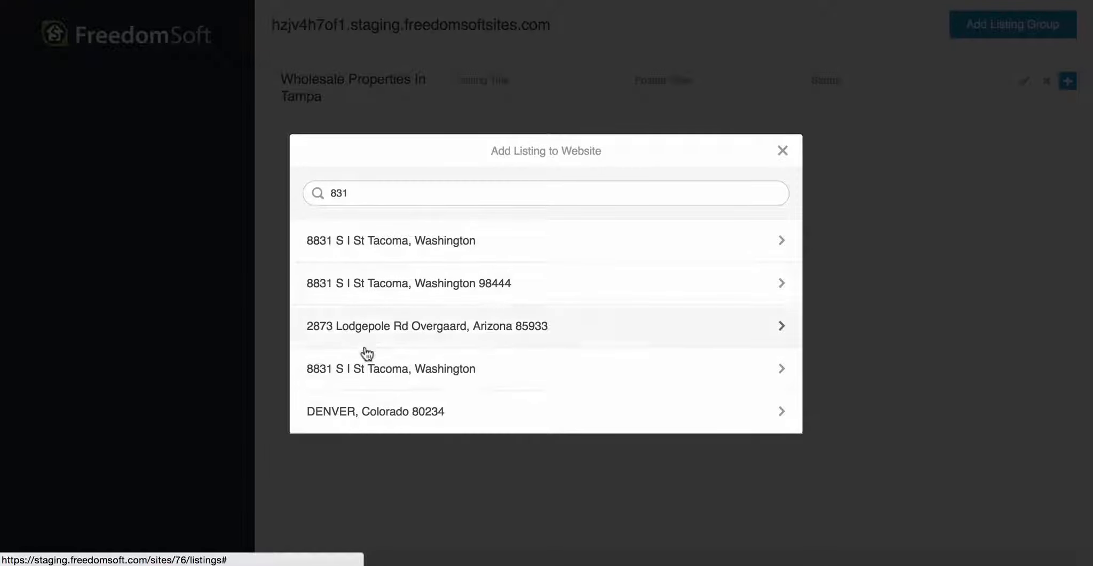
{"action": "left_click", "coordinate": [338, 373]}
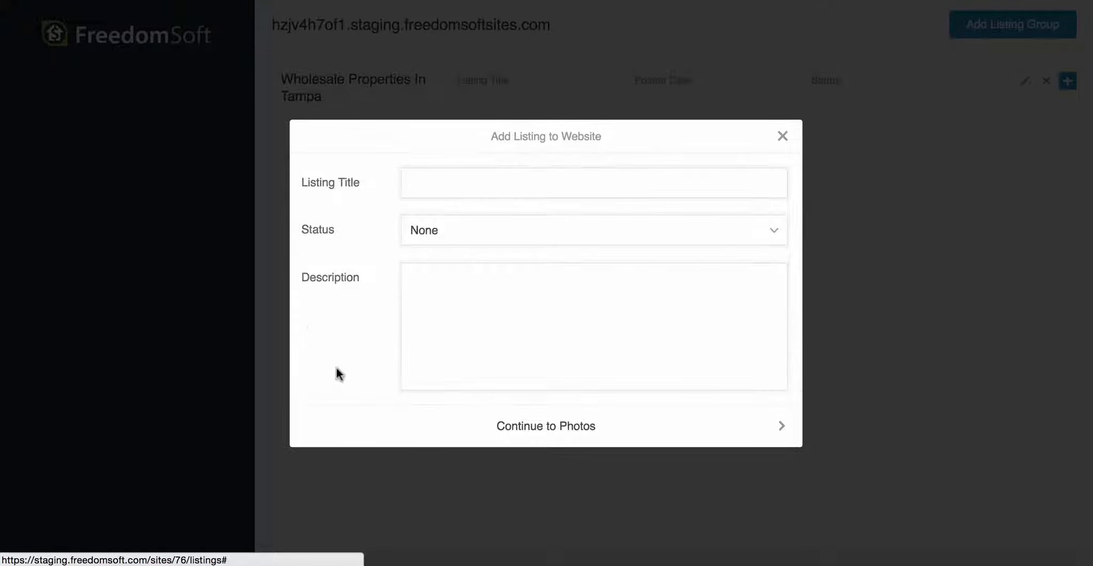
Step: Title the new listing "64% of ARV, Great Fix & Flip"
{"action": "left_click", "coordinate": [431, 179]}
{"action": "type", "text": "64%"}
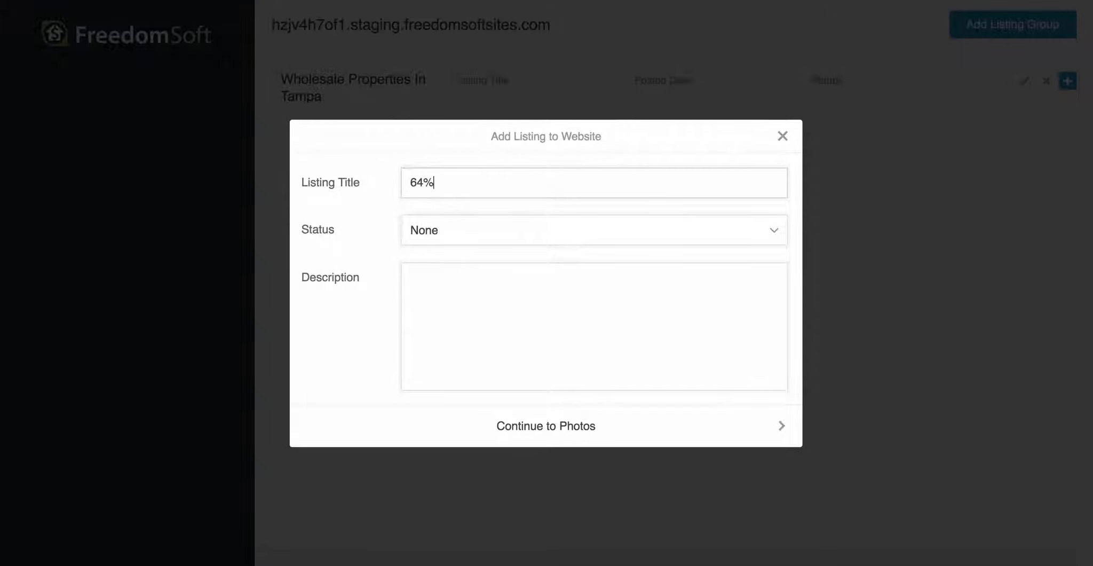
{"action": "type", "text": " of ARV, Great Fix & Fl"}
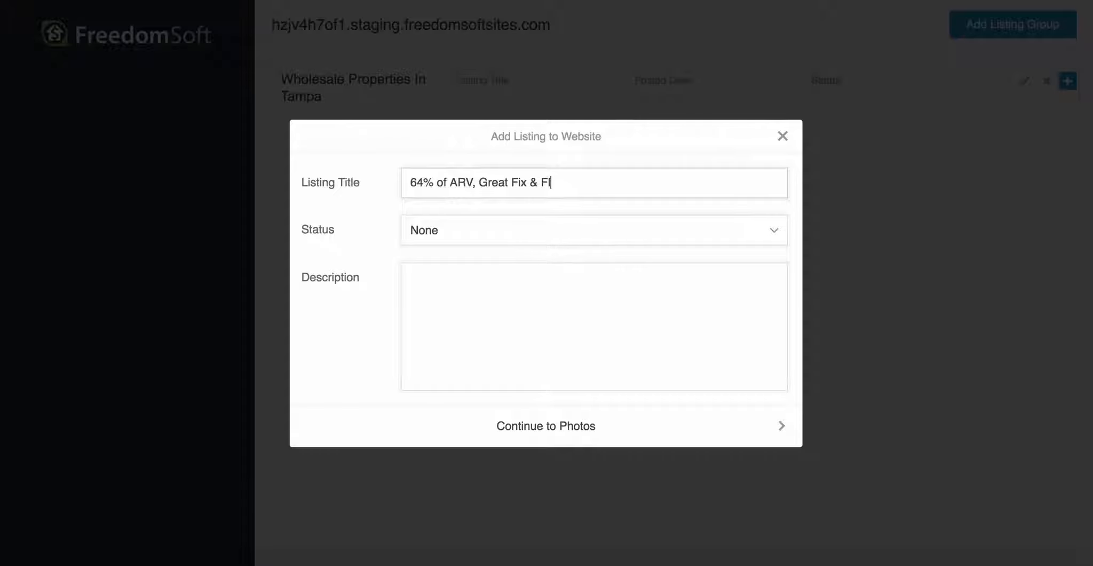
{"action": "type", "text": "ip"}
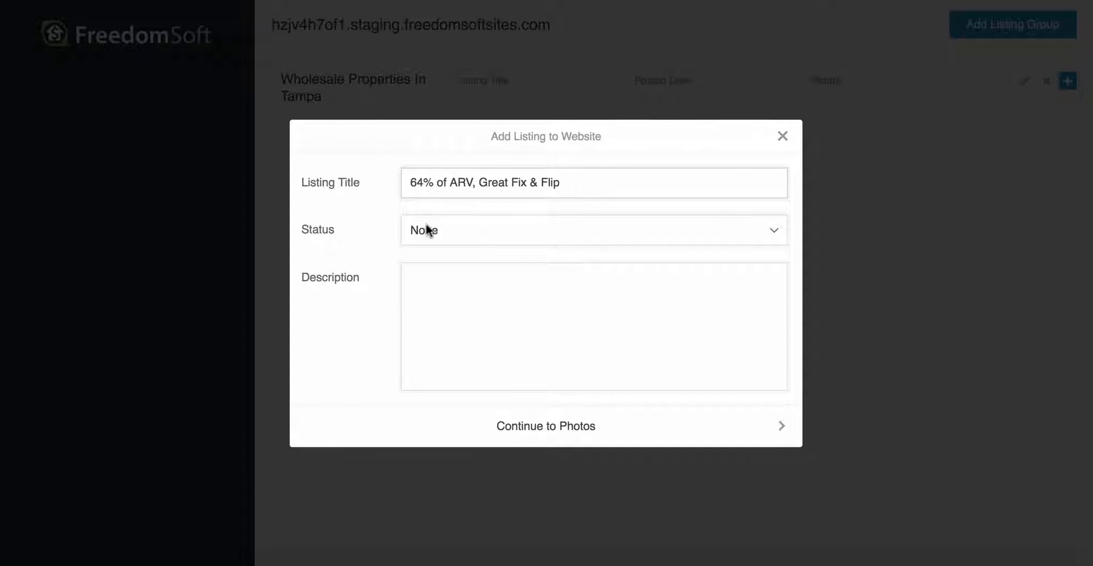
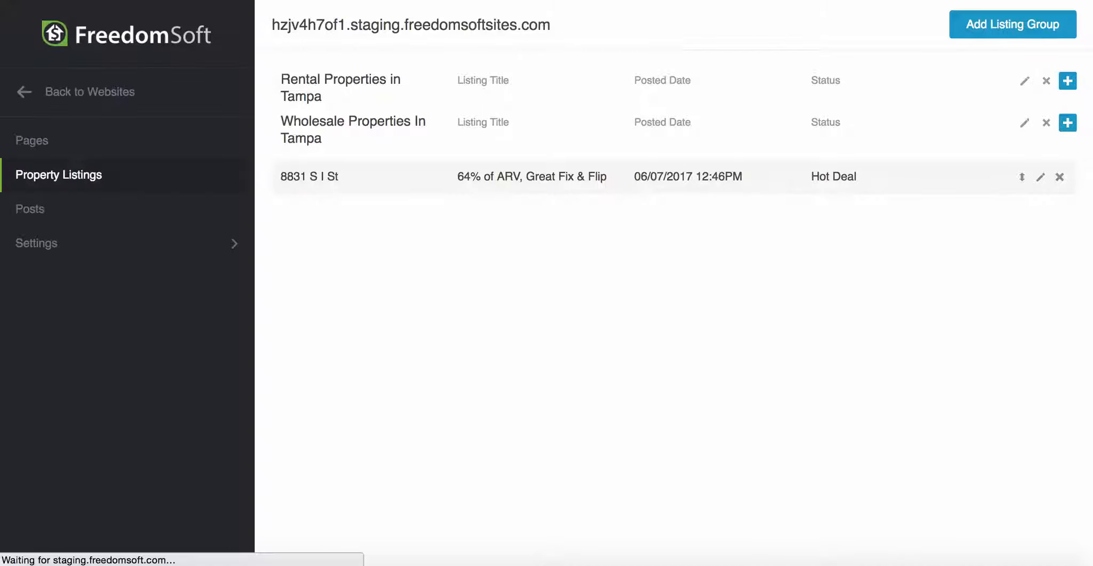
Step: Go to the website's list of pages and open the Property Listings page for editing
{"action": "left_click", "coordinate": [35, 140]}
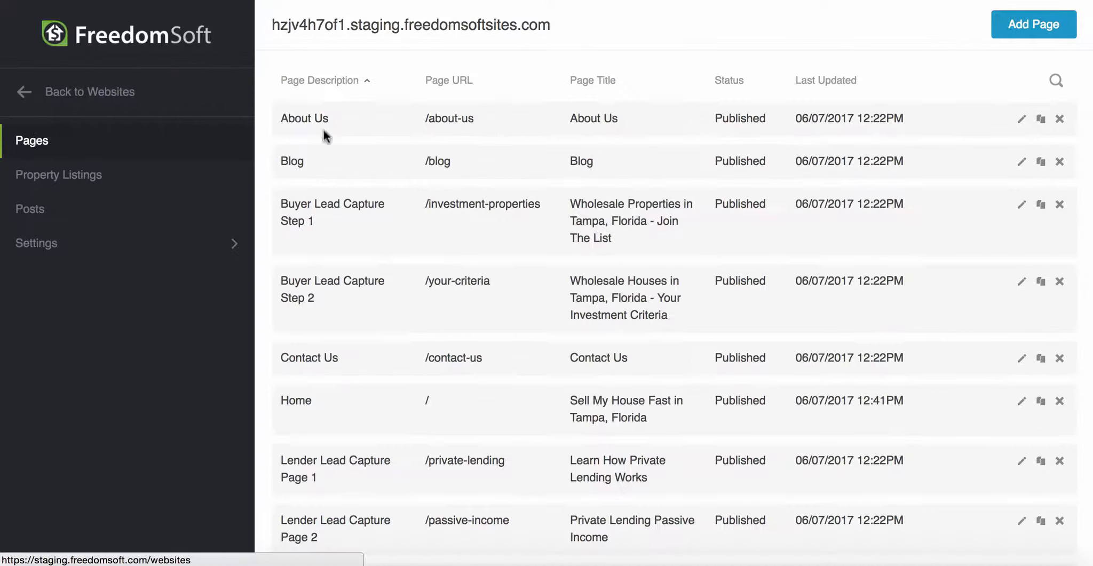
{"action": "scroll", "coordinate": [377, 378], "scroll_direction": "down", "scroll_amount": 5}
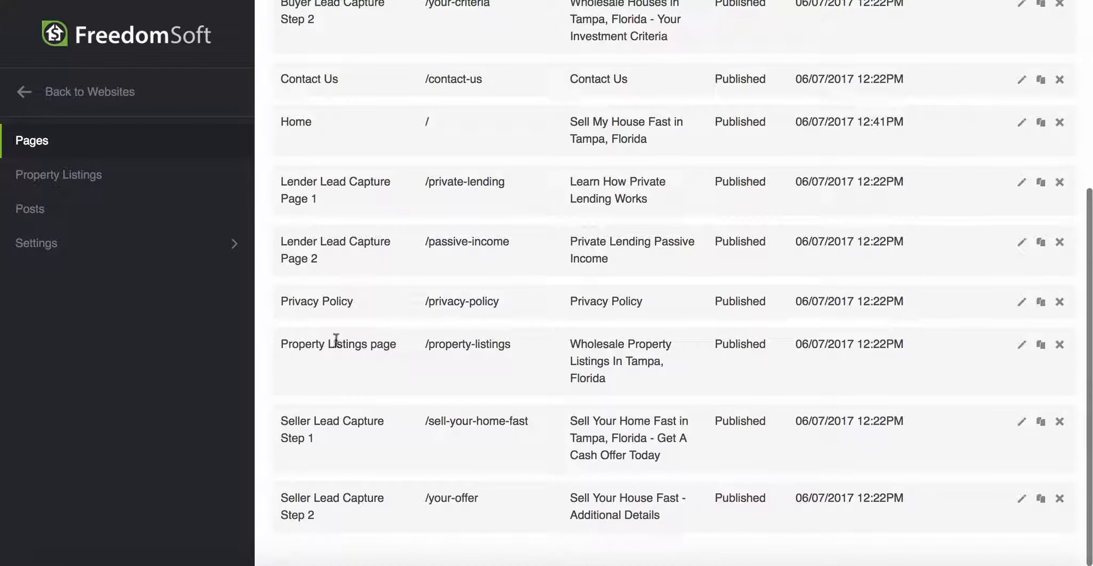
{"action": "left_click_drag", "start_coordinate": [278, 344], "coordinate": [697, 383]}
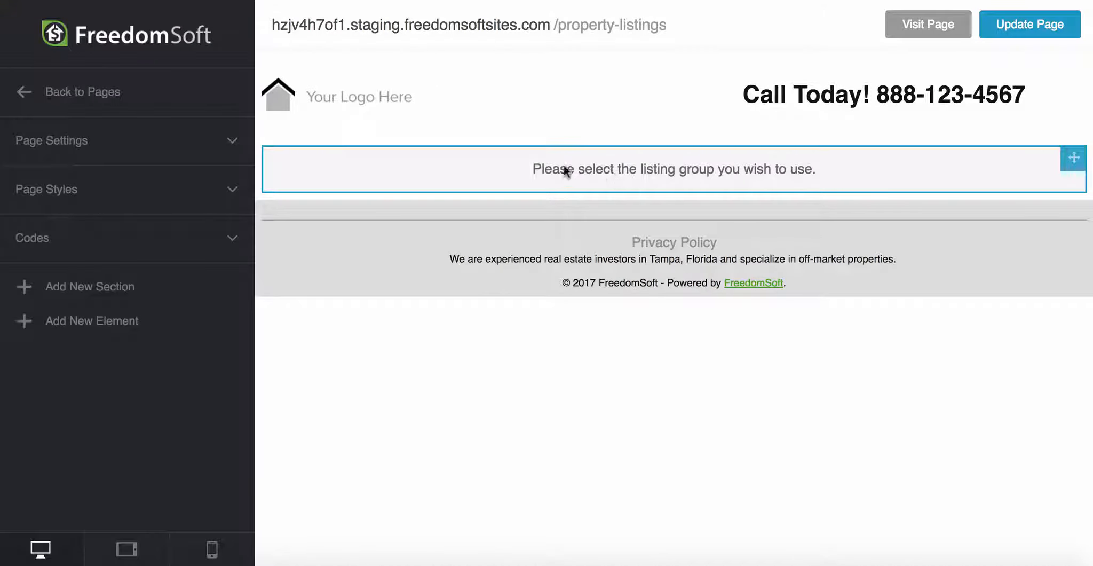
Step: Set the page's listings element to use the Wholesale Properties In Tampa listing group
{"action": "left_click", "coordinate": [649, 166]}
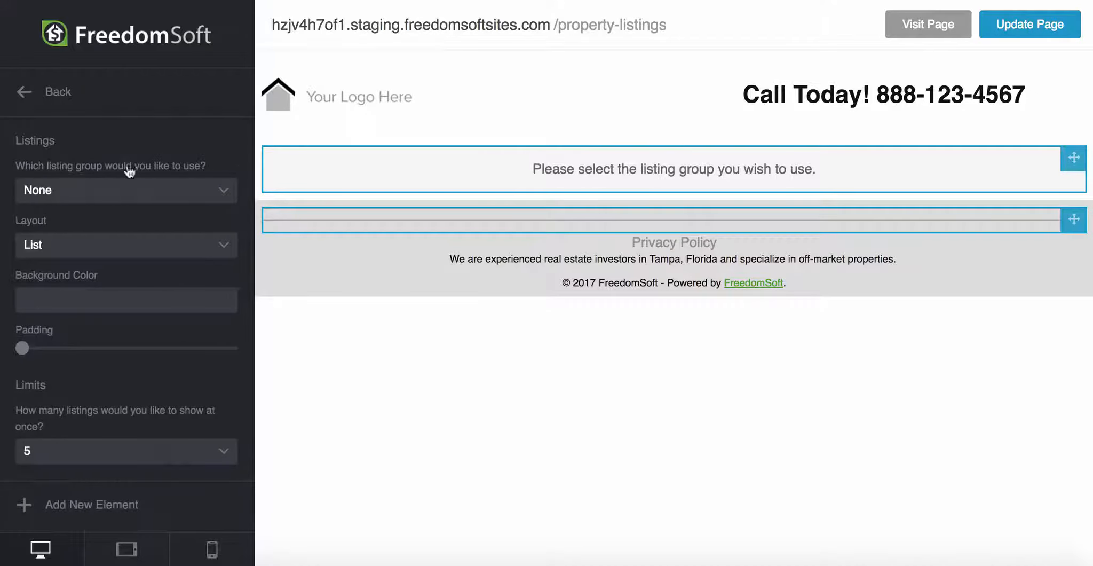
{"action": "left_click", "coordinate": [174, 180]}
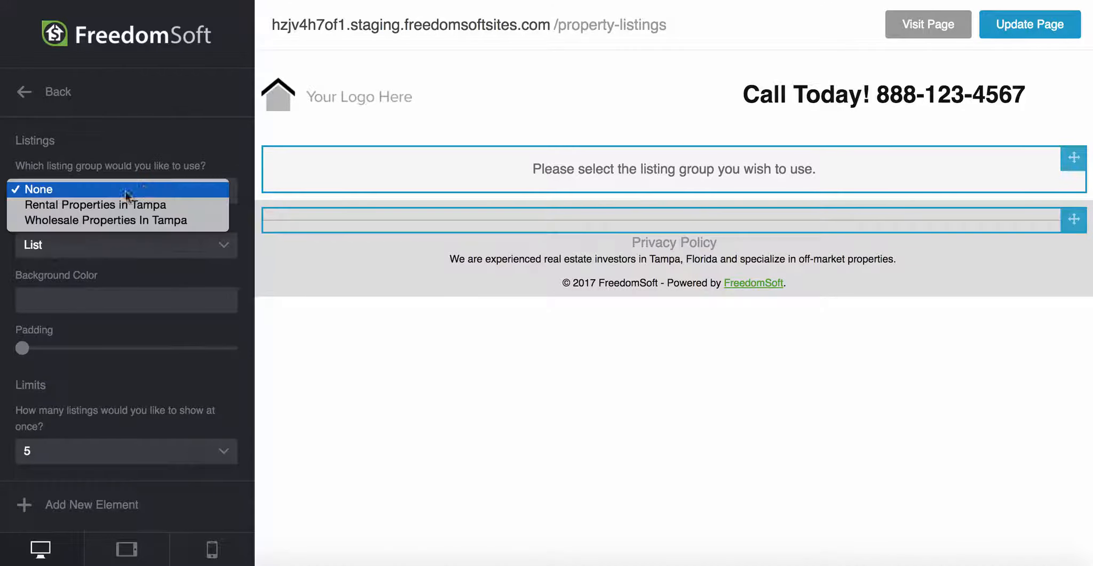
{"action": "left_click", "coordinate": [144, 221]}
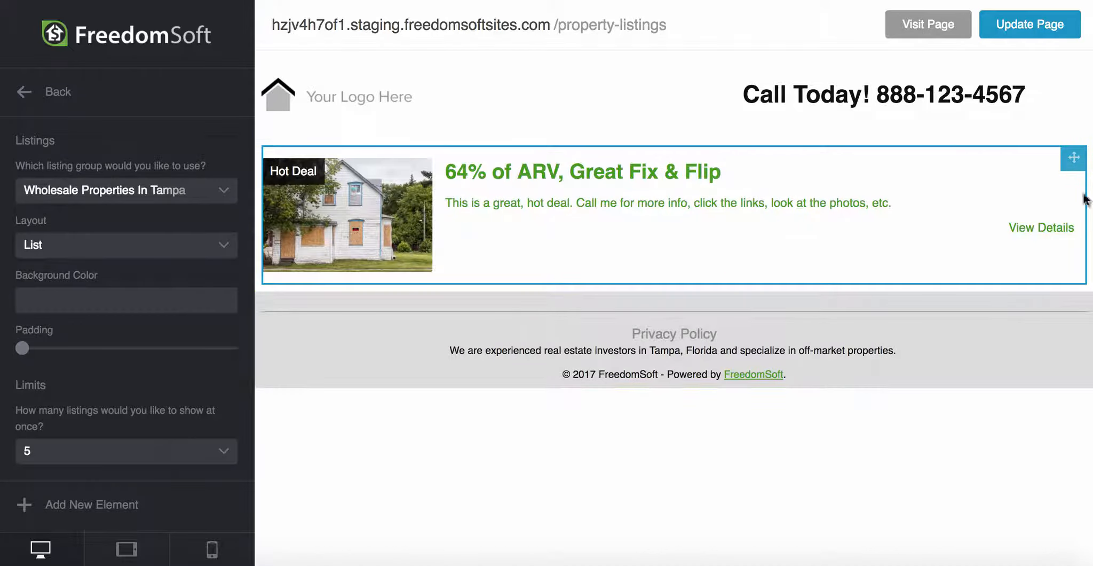
{"action": "left_click", "coordinate": [505, 214]}
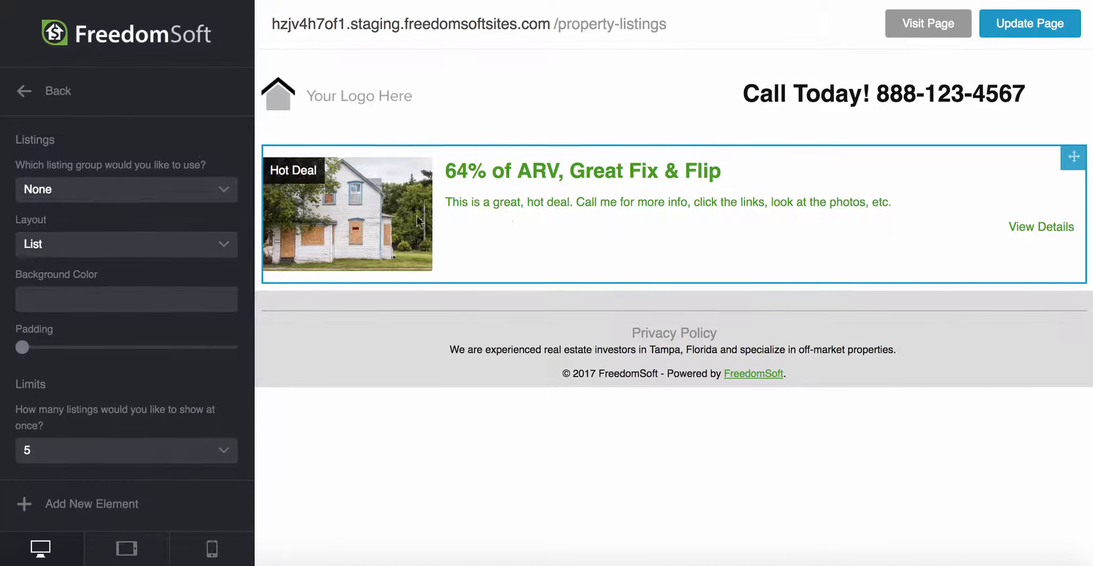
Step: Try the Grid layout for the listings element, and set it back to List
{"action": "left_click", "coordinate": [223, 246]}
{"action": "left_click", "coordinate": [41, 262]}
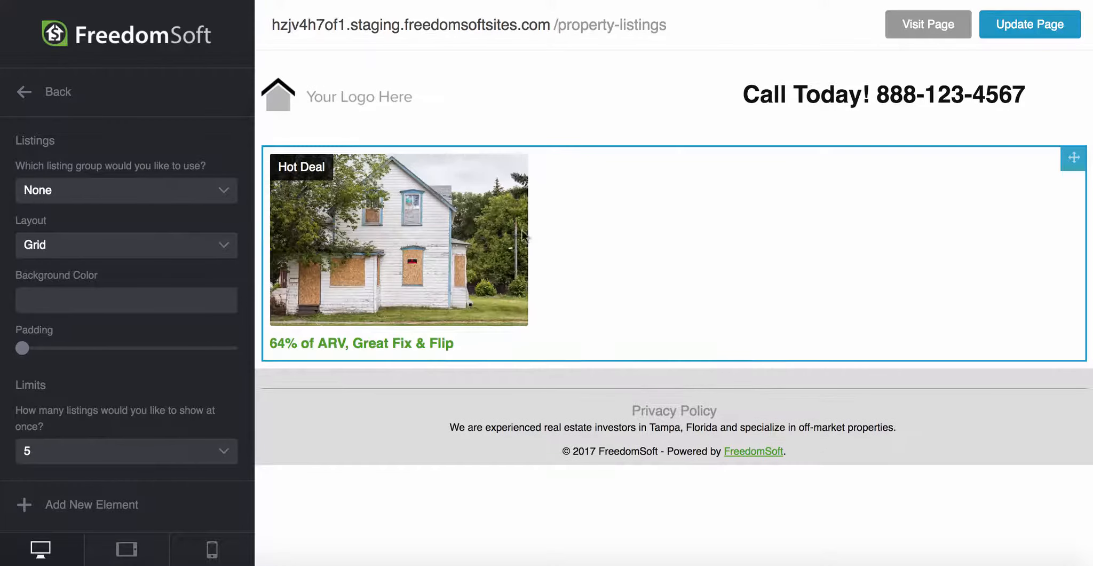
{"action": "left_click", "coordinate": [184, 249]}
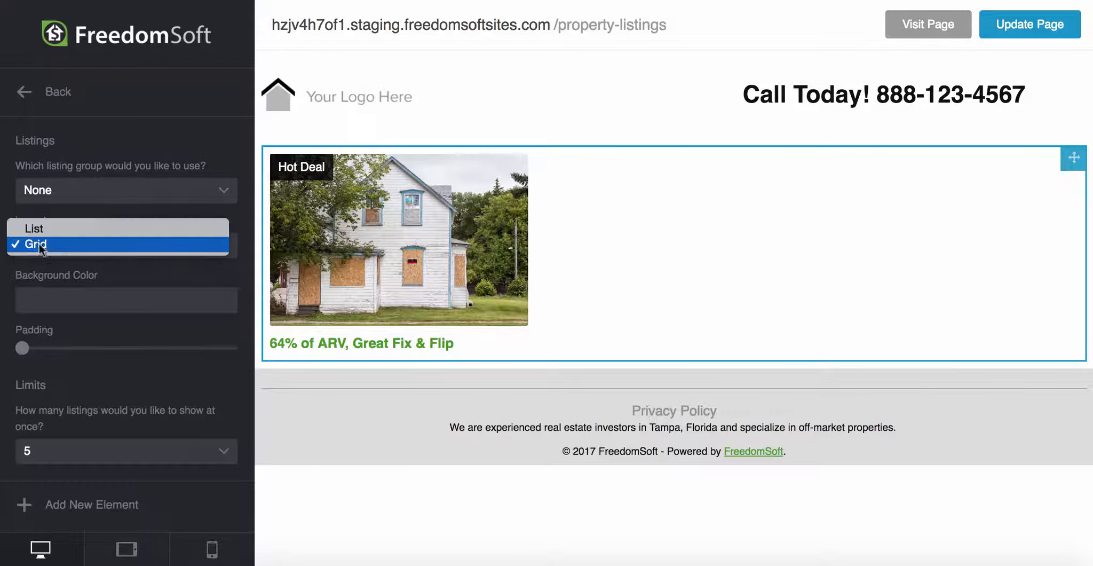
{"action": "left_click", "coordinate": [35, 232]}
Step: Give the listings element a #eaeaea background color and increase its padding to about a third of the available range
{"action": "left_click", "coordinate": [146, 300]}
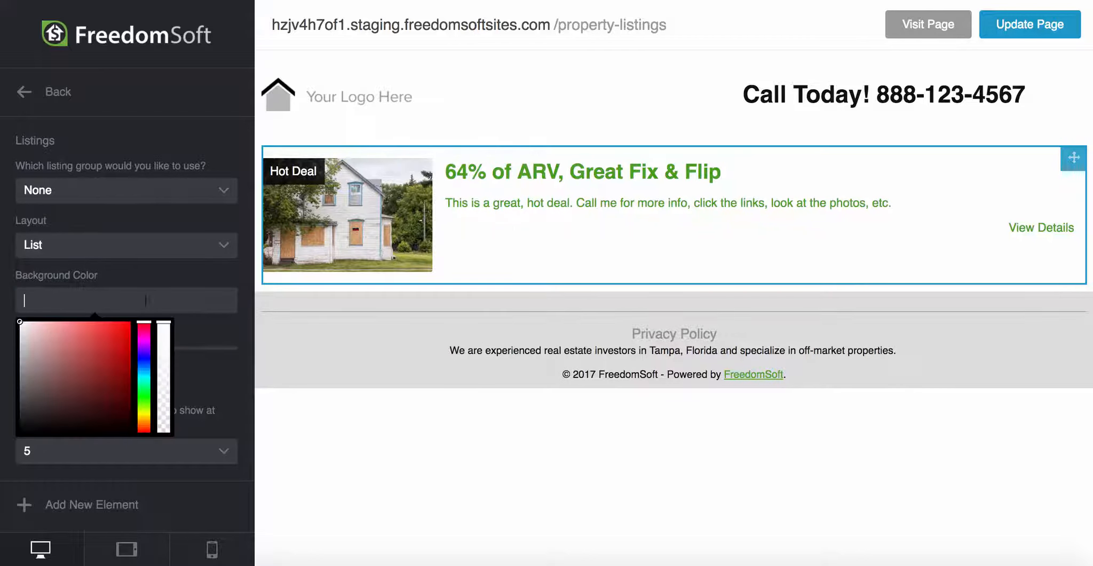
{"action": "left_click_drag", "start_coordinate": [61, 337], "coordinate": [19, 329]}
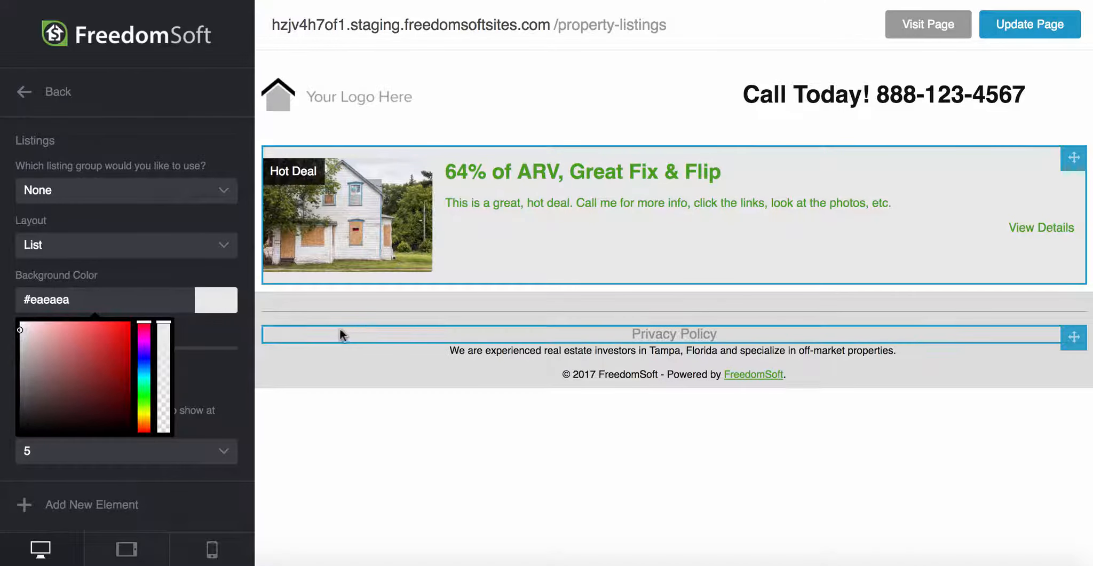
{"action": "left_click", "coordinate": [244, 272]}
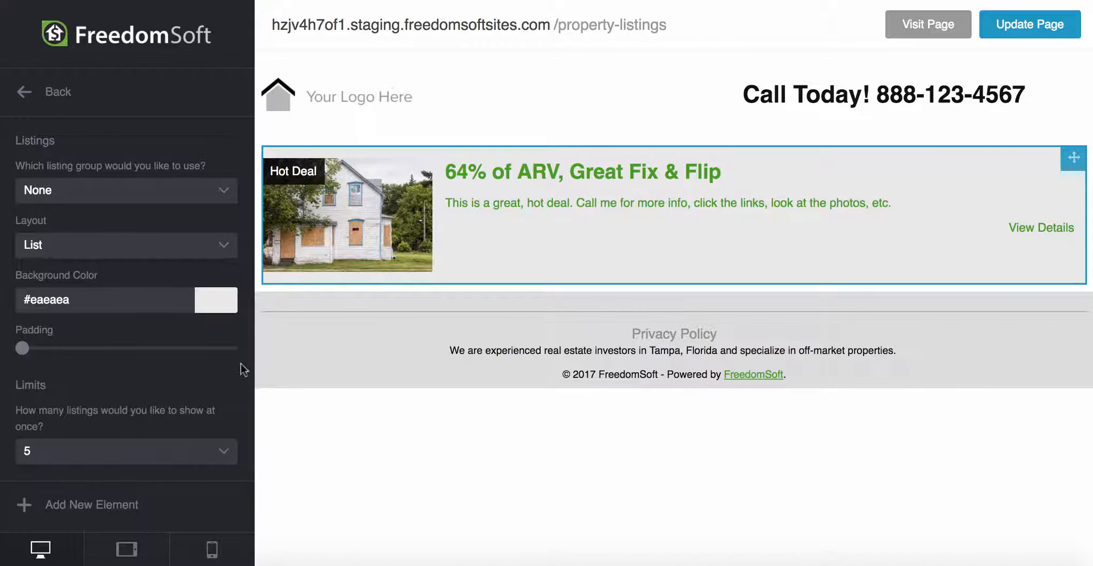
{"action": "left_click_drag", "start_coordinate": [23, 348], "coordinate": [91, 349]}
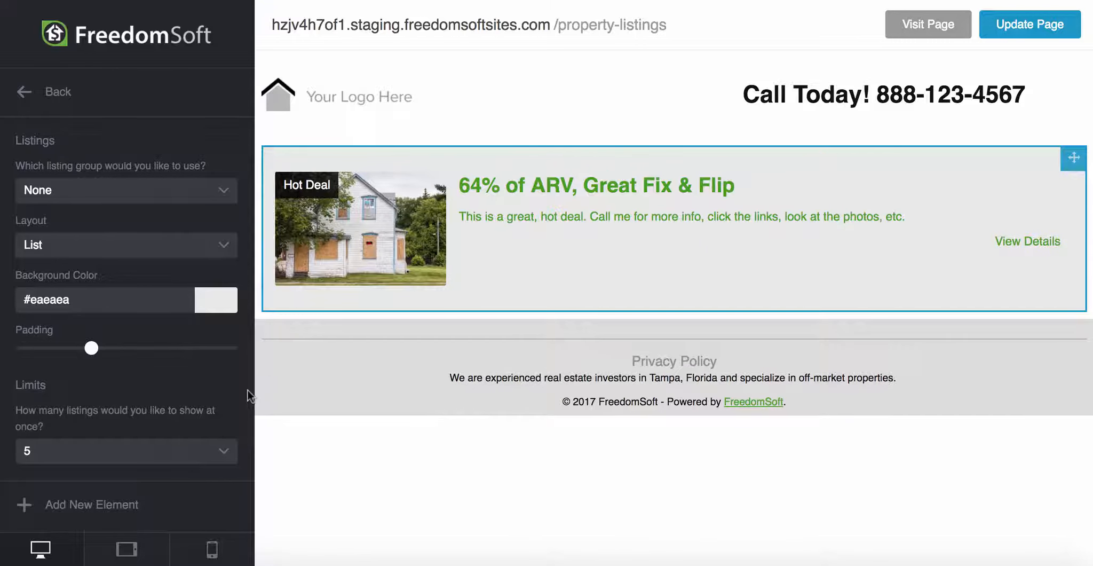
Step: Save the Property Listings page and check its live version, repeating the save and the visit once
{"action": "scroll", "coordinate": [248, 392], "scroll_direction": "down", "scroll_amount": 2}
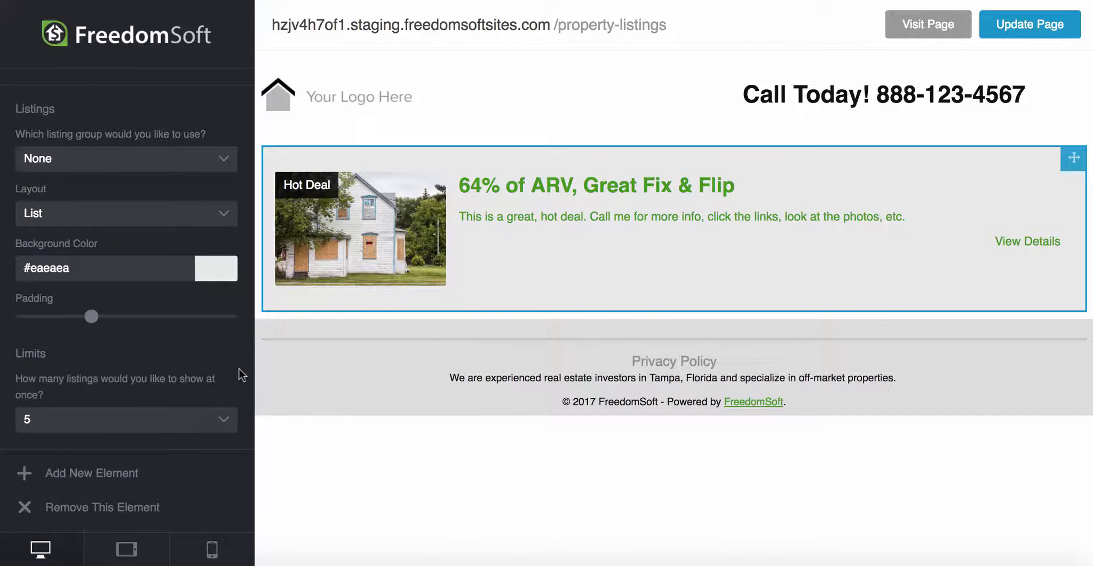
{"action": "left_click", "coordinate": [1033, 24]}
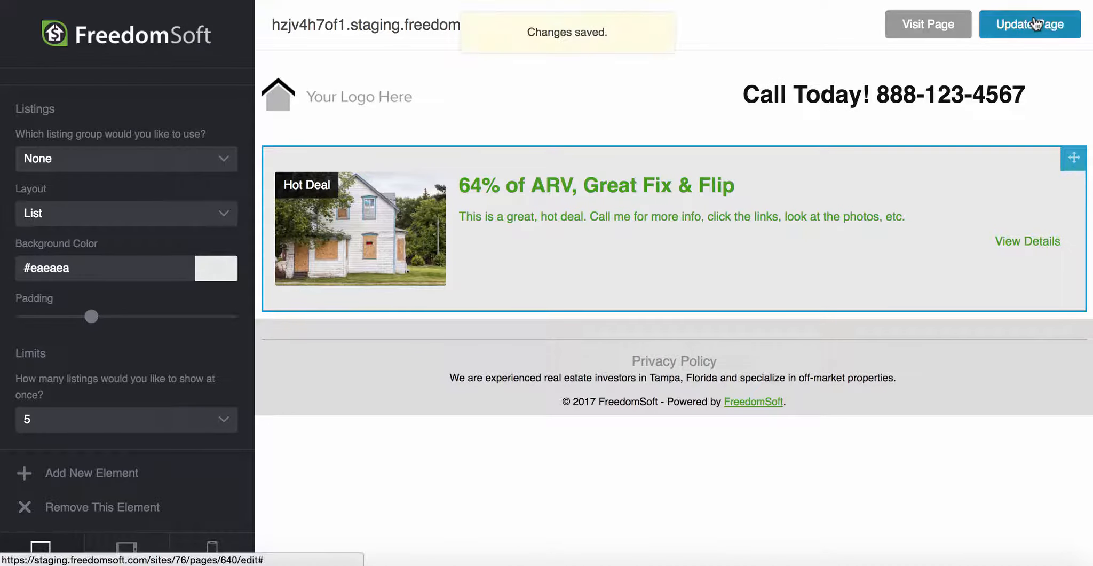
{"action": "left_click", "coordinate": [924, 25]}
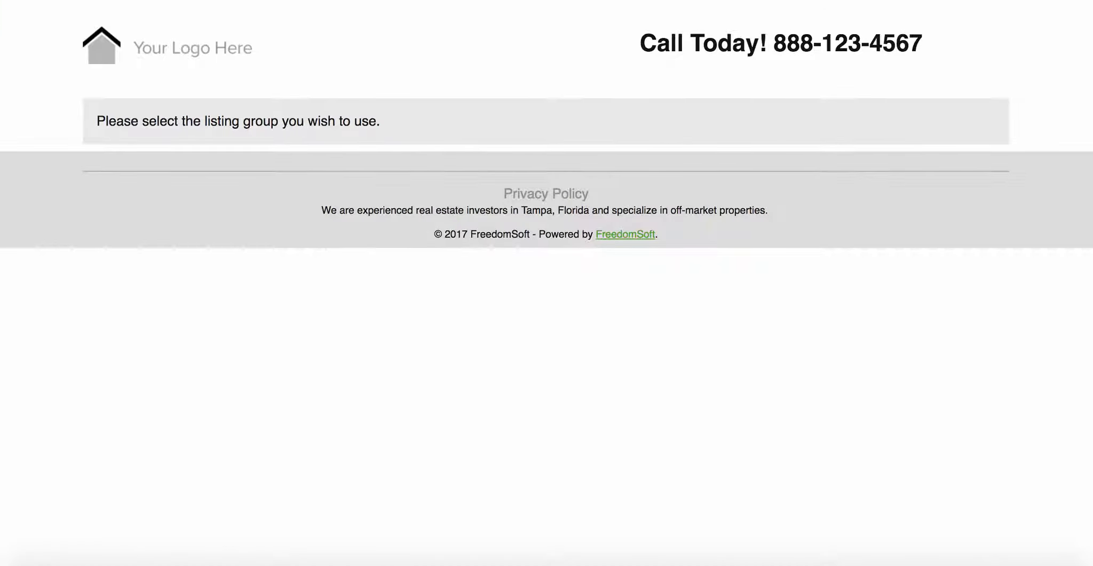
{"action": "key", "text": "super+w"}
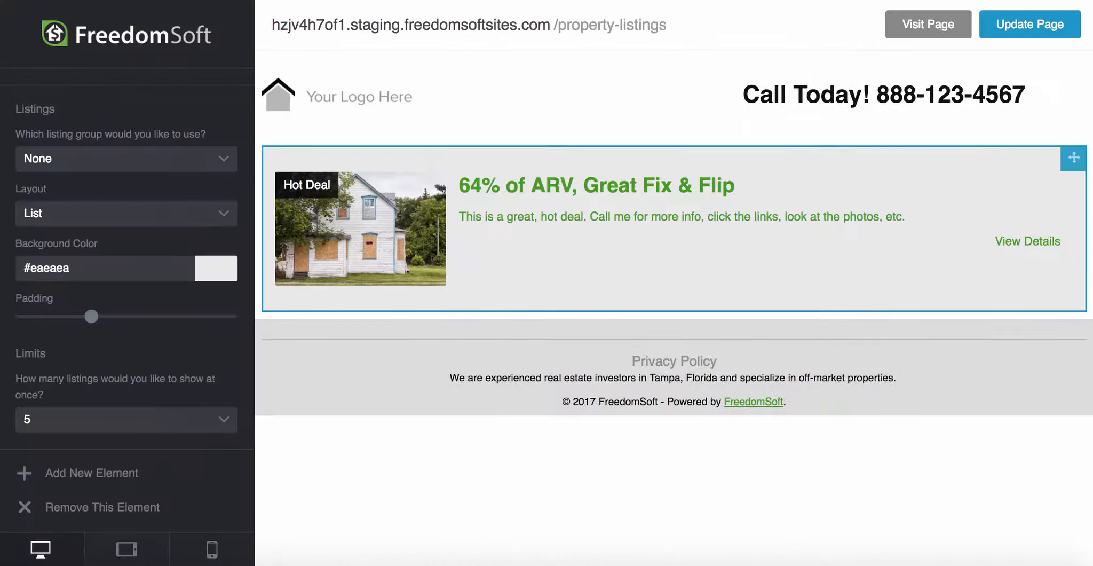
{"action": "left_click", "coordinate": [1030, 26]}
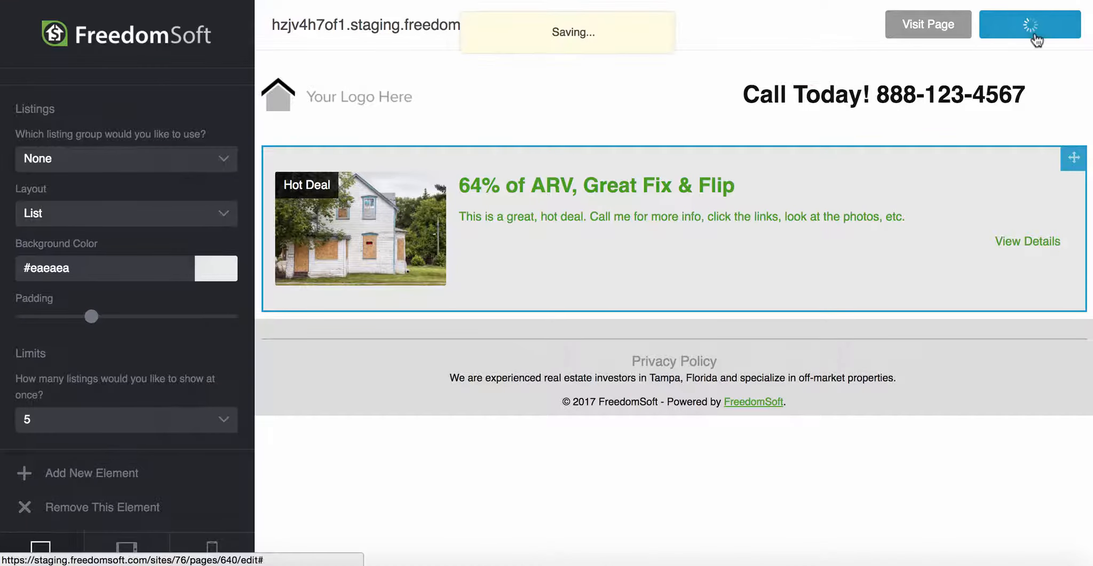
{"action": "left_click", "coordinate": [934, 24]}
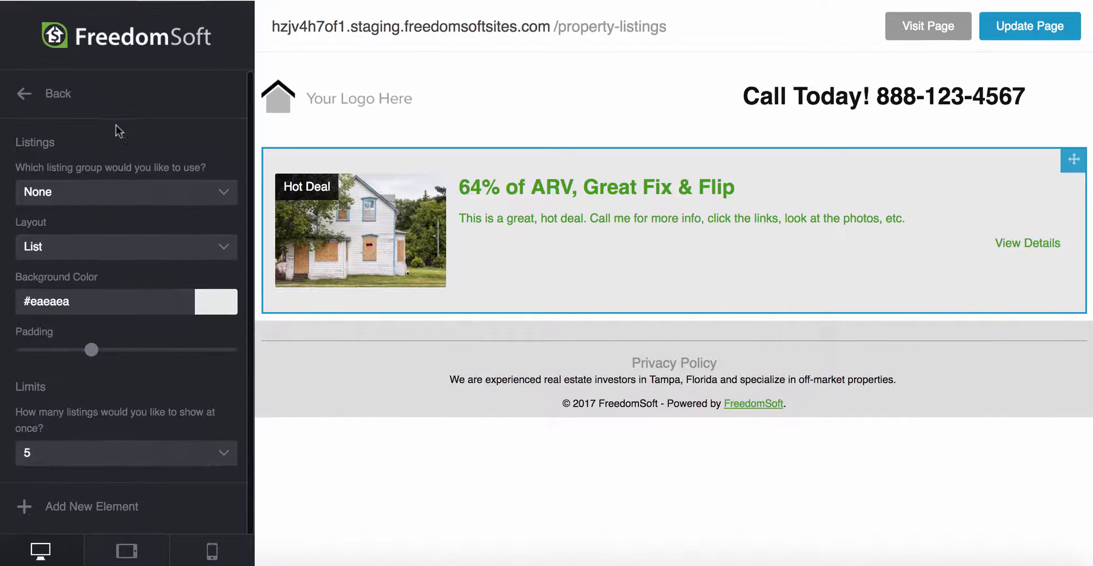
Step: Leave the Property Listings page editor and look through the website's full list of pages
{"action": "scroll", "coordinate": [113, 257], "scroll_direction": "down", "scroll_amount": 2}
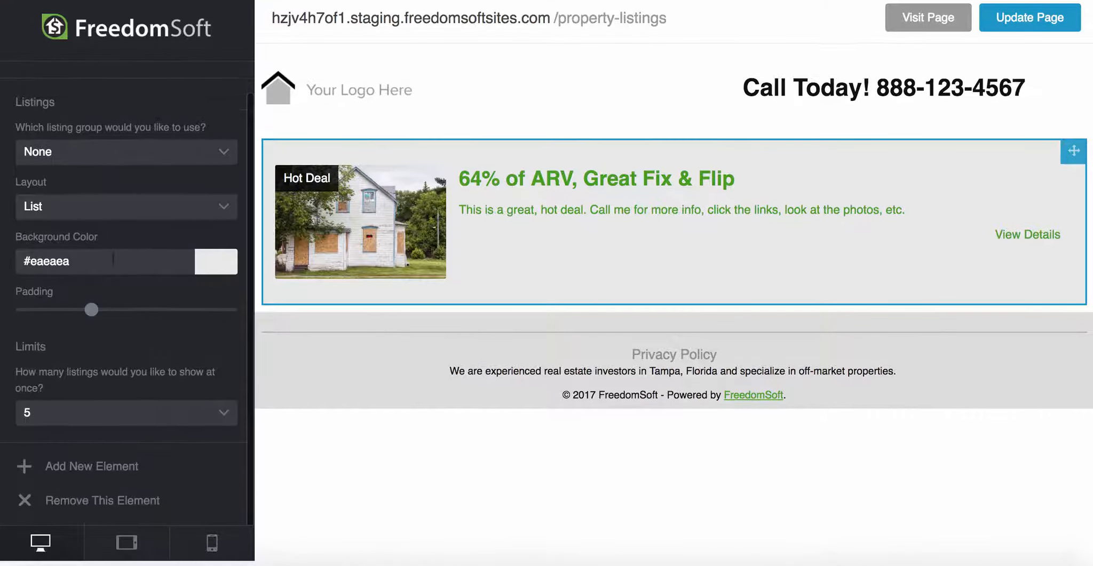
{"action": "scroll", "coordinate": [113, 258], "scroll_direction": "up", "scroll_amount": 2}
{"action": "scroll", "coordinate": [113, 258], "scroll_direction": "down", "scroll_amount": 2}
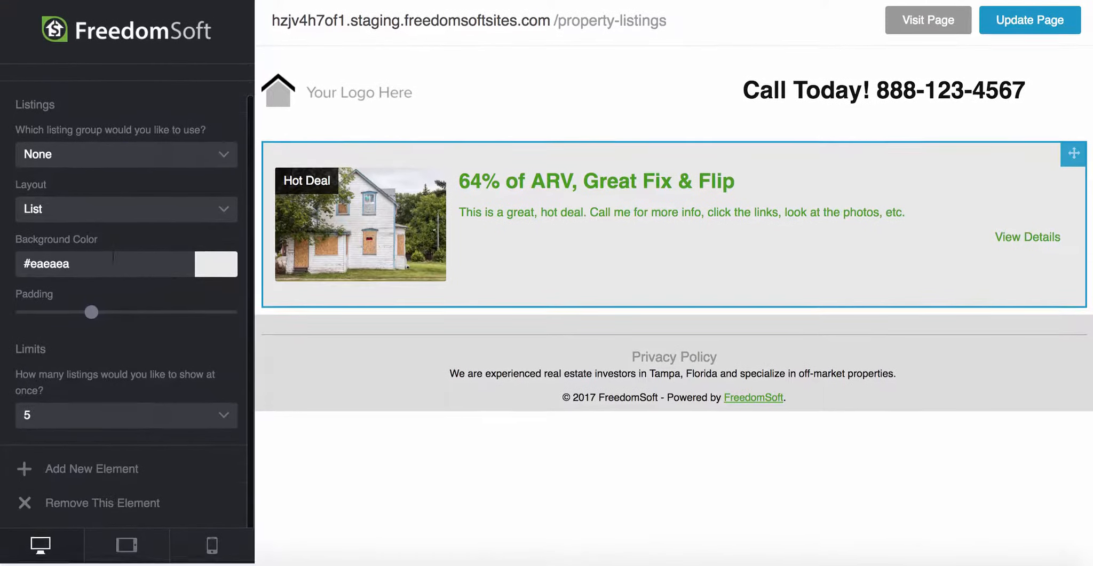
{"action": "scroll", "coordinate": [113, 257], "scroll_direction": "up", "scroll_amount": 2}
{"action": "left_click", "coordinate": [55, 96]}
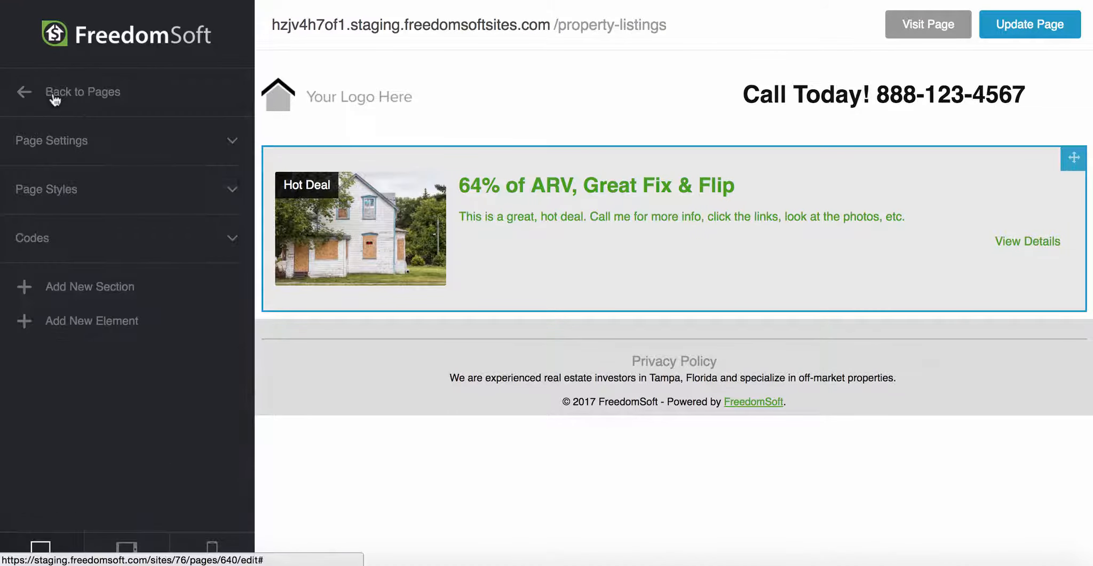
{"action": "left_click", "coordinate": [80, 95]}
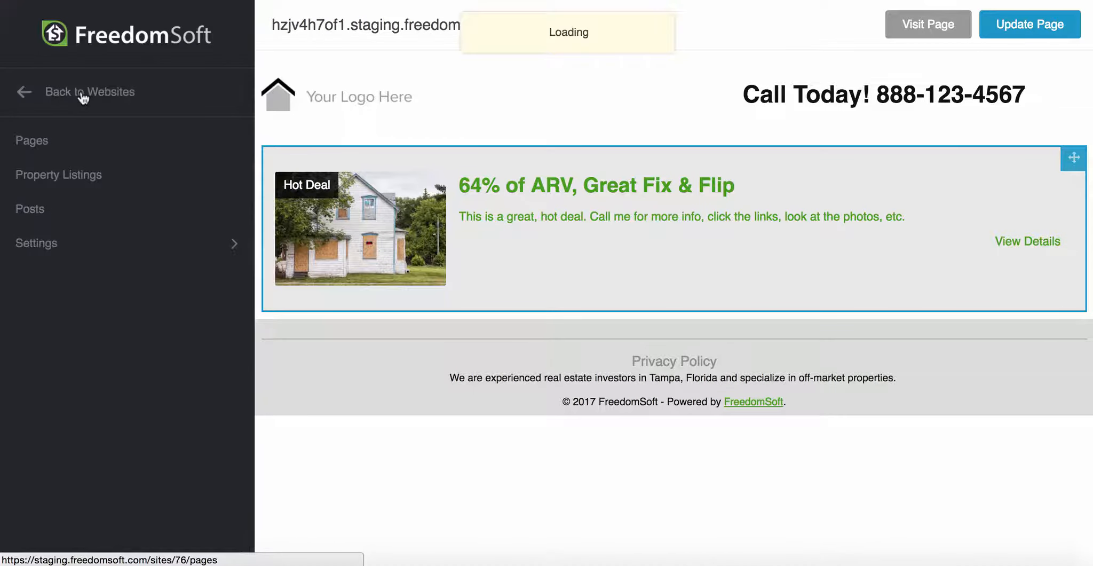
{"action": "scroll", "coordinate": [395, 349], "scroll_direction": "down", "scroll_amount": 3}
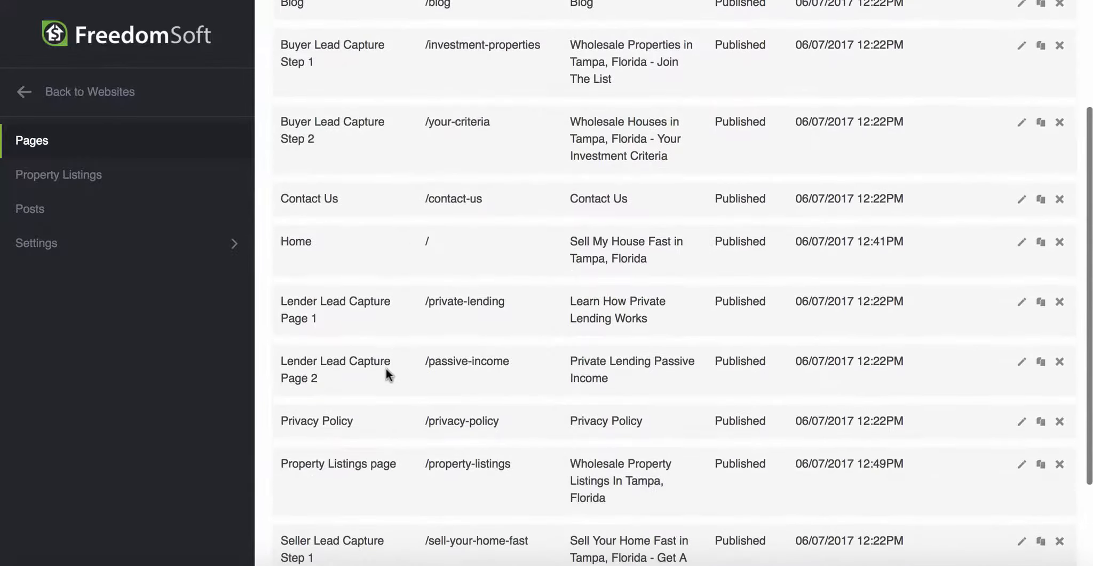
{"action": "scroll", "coordinate": [353, 422], "scroll_direction": "down", "scroll_amount": 2}
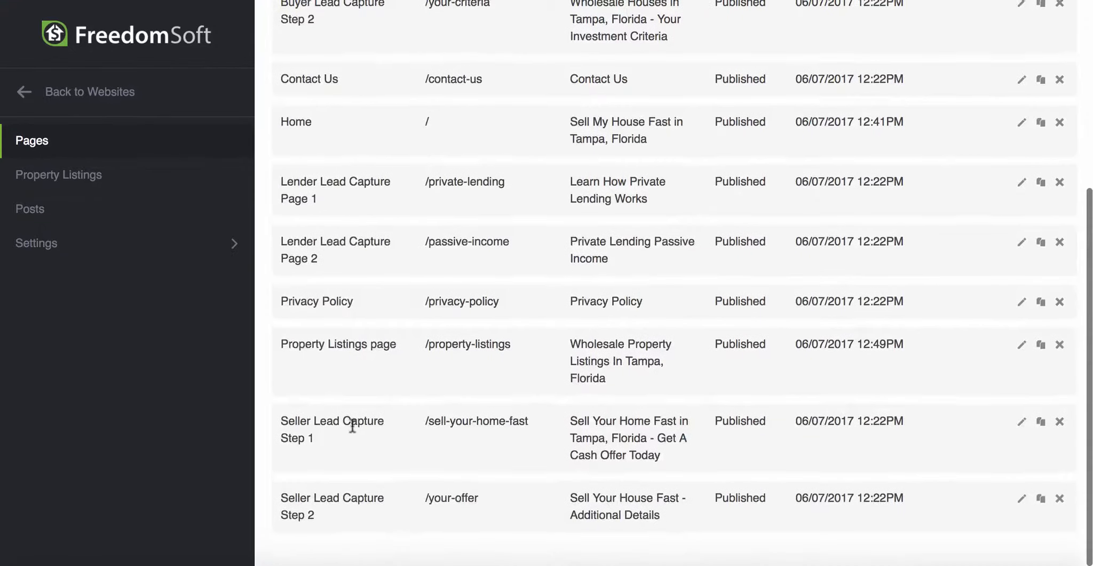
{"action": "scroll", "coordinate": [352, 424], "scroll_direction": "up", "scroll_amount": 6}
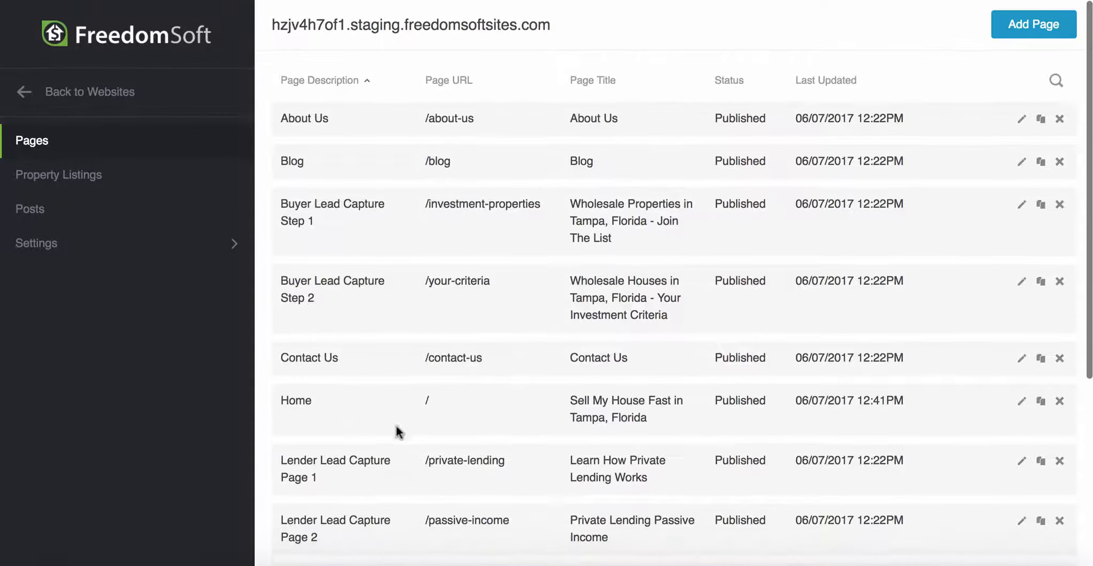
Step: Start a new blog post for the website
{"action": "left_click", "coordinate": [33, 214]}
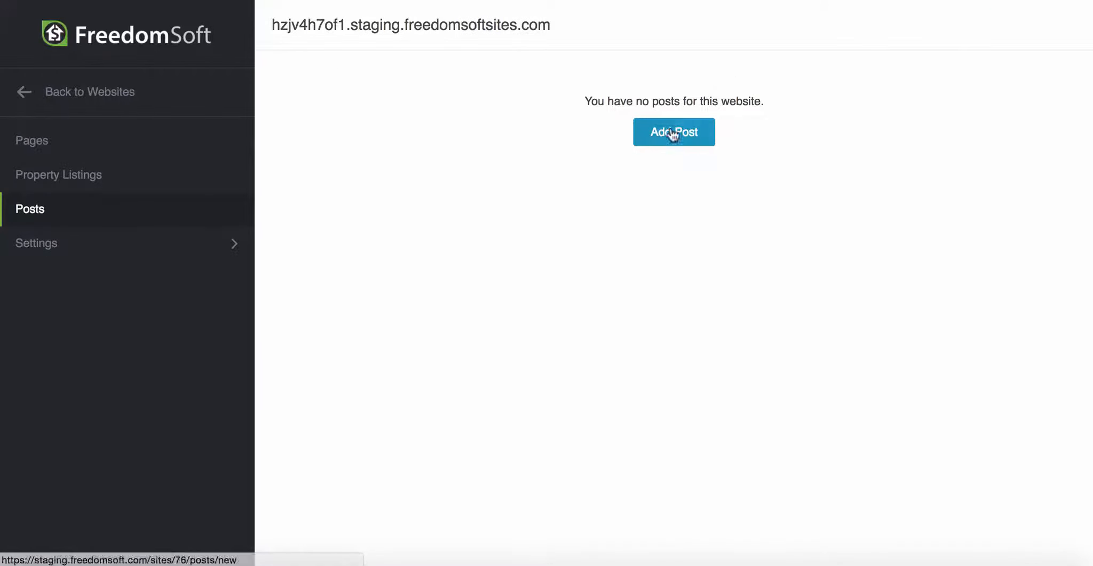
{"action": "left_click", "coordinate": [687, 127]}
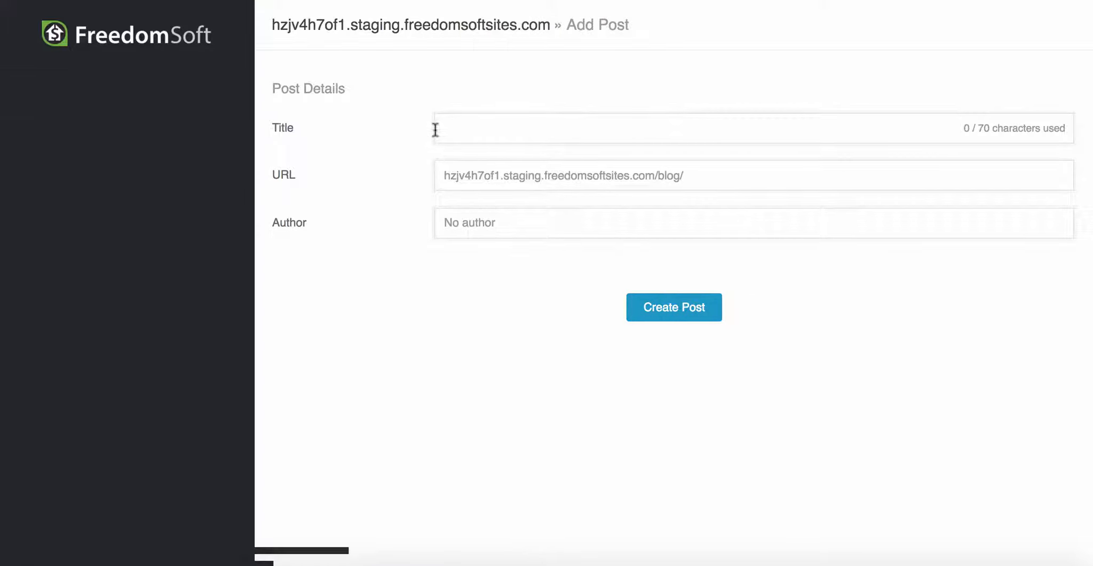
{"action": "left_click", "coordinate": [436, 130]}
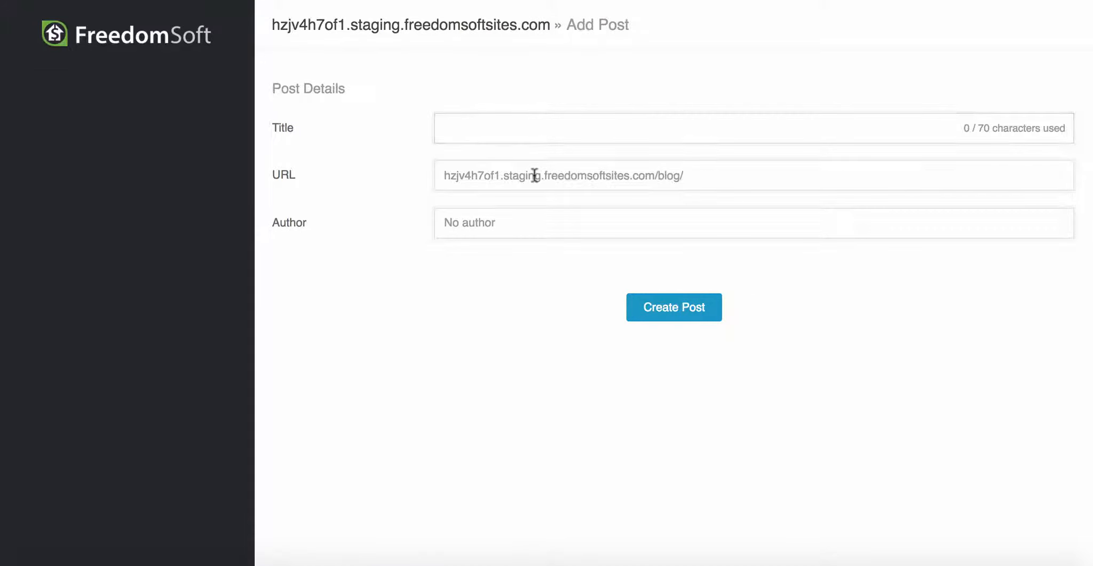
{"action": "left_click", "coordinate": [510, 226]}
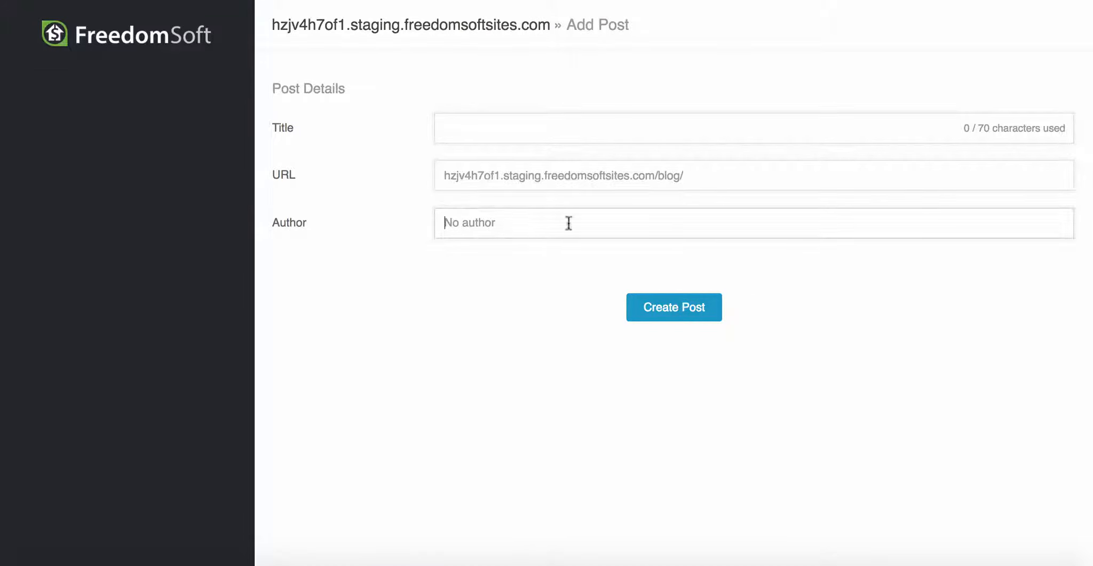
Step: Title the new blog post "We Buy Any Houses In Tampa Florida"
{"action": "left_click", "coordinate": [497, 126]}
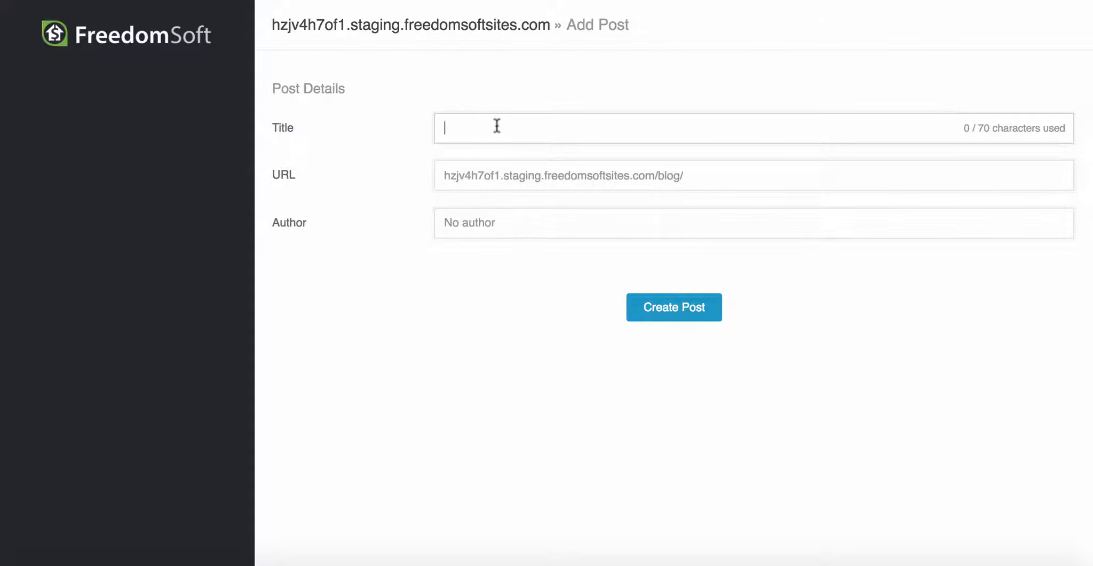
{"action": "type", "text": "We Buy"}
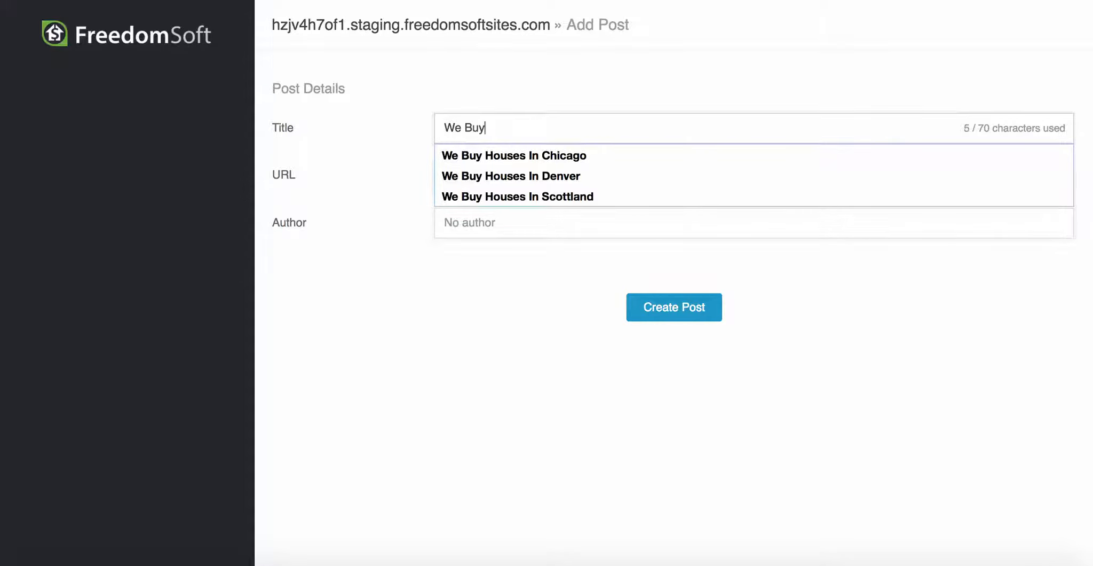
{"action": "type", "text": "uy Any"}
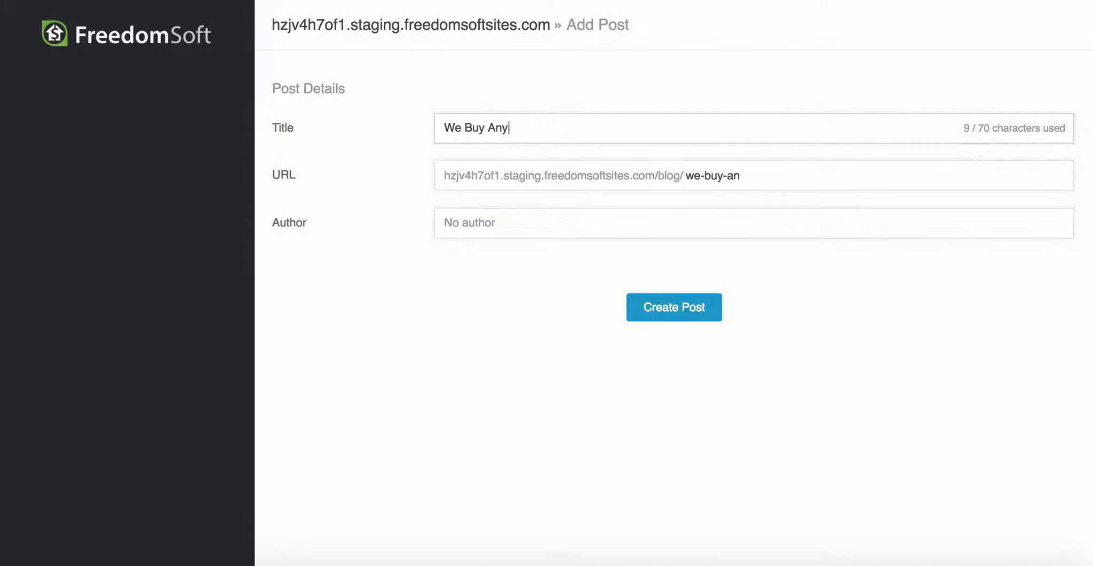
{"action": "type", "text": " Houses In"}
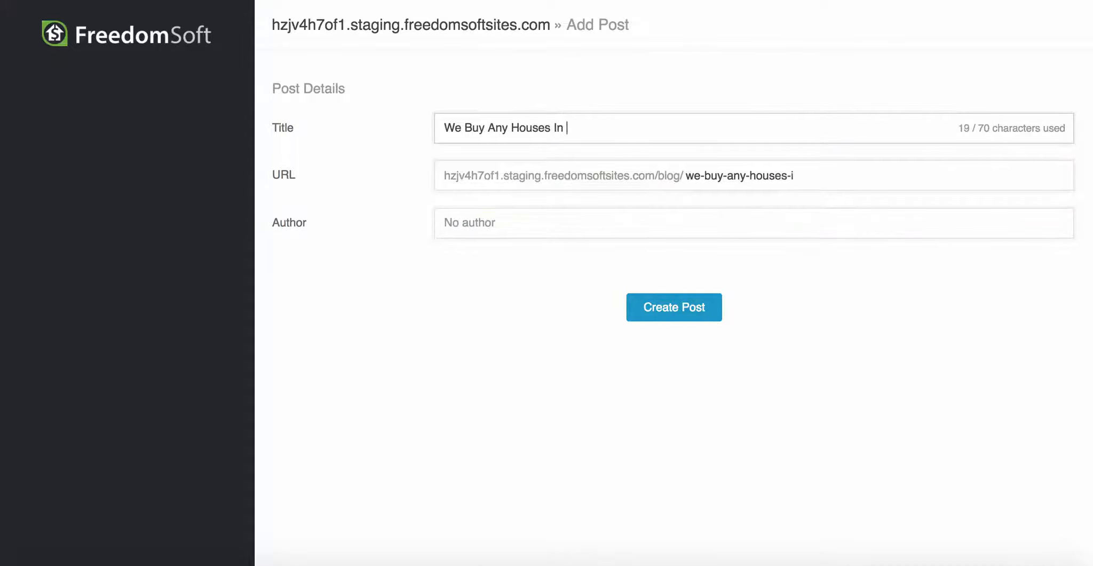
{"action": "type", "text": " Tampa Florida"}
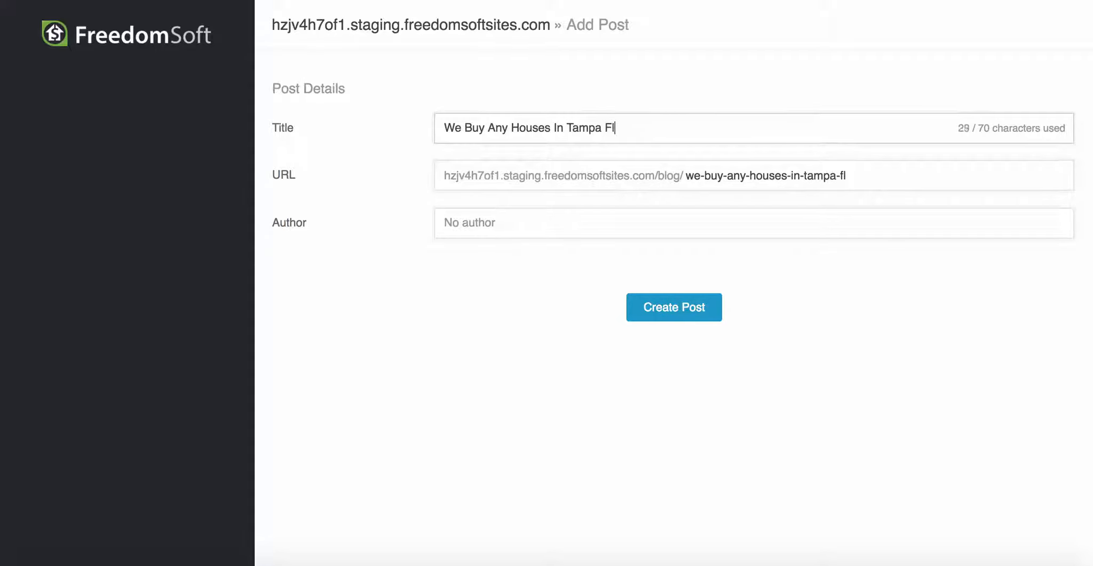
Step: Enter the author's full name for the post and create it
{"action": "left_click", "coordinate": [474, 224]}
{"action": "type", "text": "Rob Swan"}
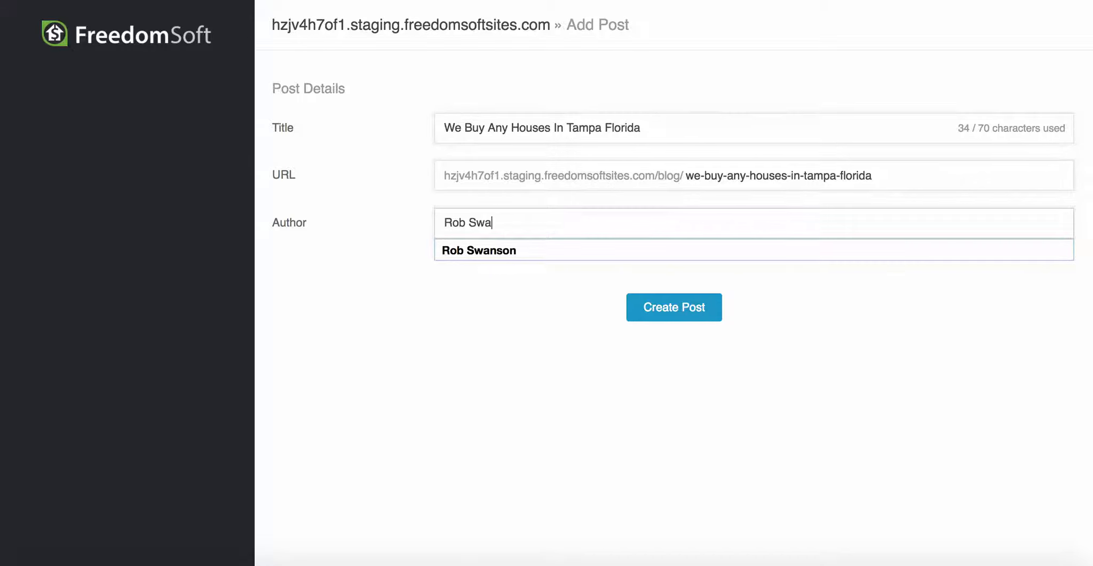
{"action": "key", "text": "BackSpace"}
{"action": "type", "text": "nson"}
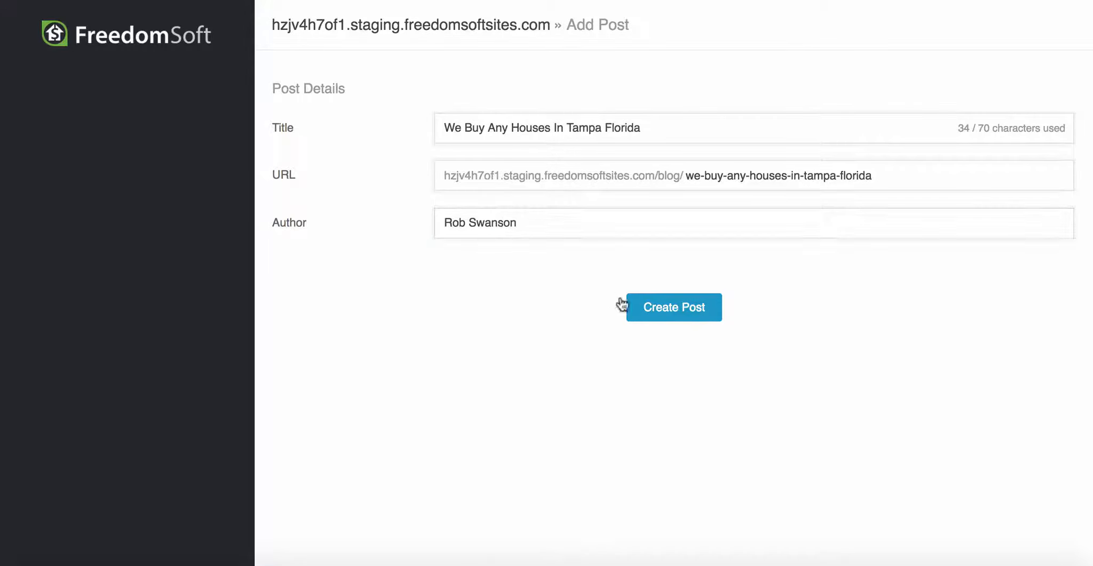
{"action": "left_click", "coordinate": [672, 311]}
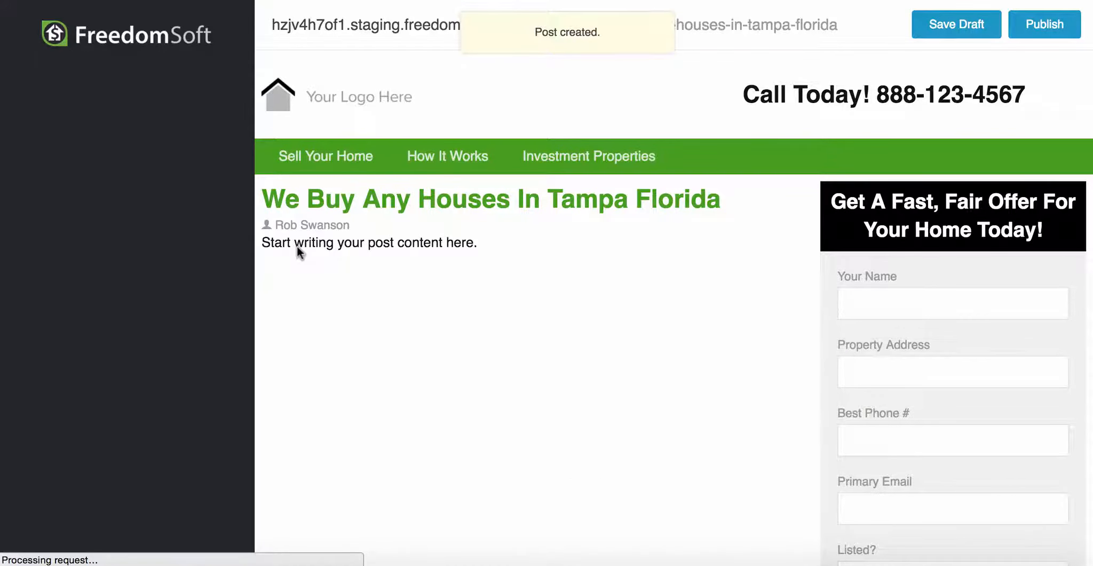
Step: Replace the post's placeholder content with "Hey real estate investors in Tampa, FL --"
{"action": "left_click", "coordinate": [367, 244]}
{"action": "triple_click", "coordinate": [379, 245]}
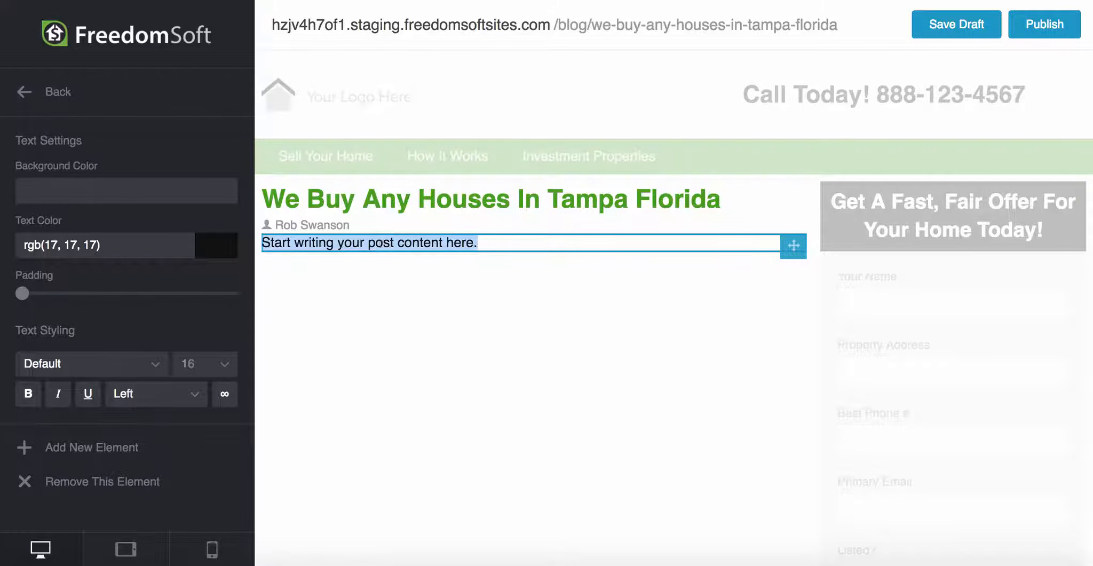
{"action": "type", "text": "Hey rea"}
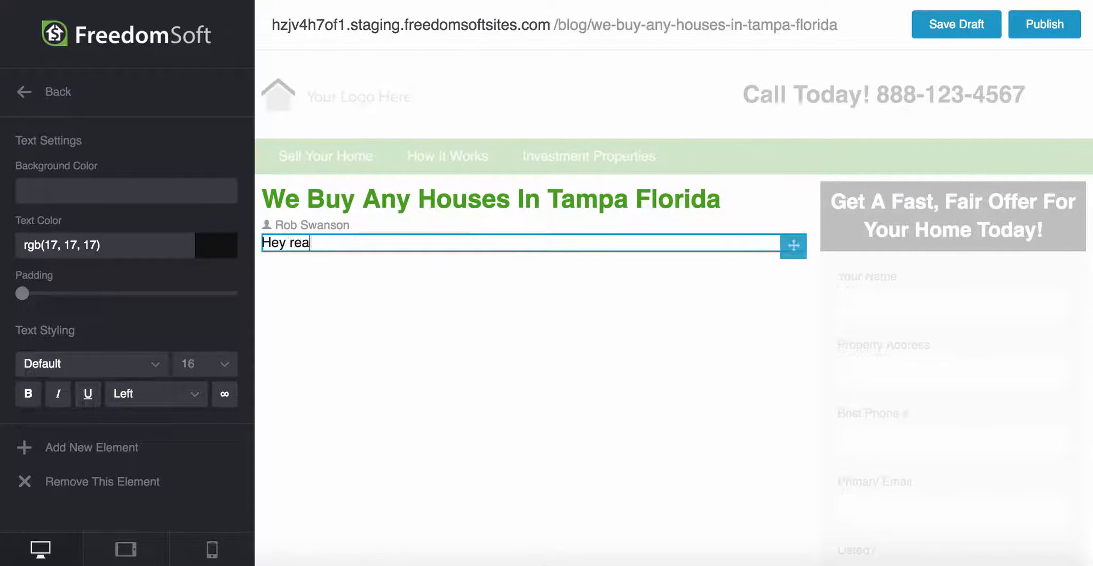
{"action": "type", "text": "l estate investor"}
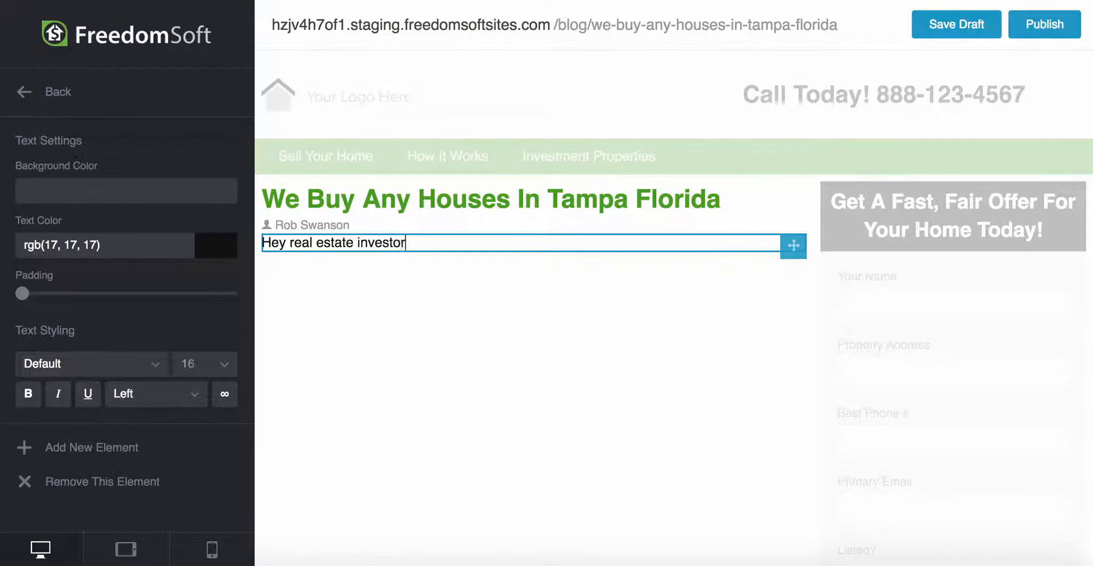
{"action": "type", "text": "s in Tampa, FL --"}
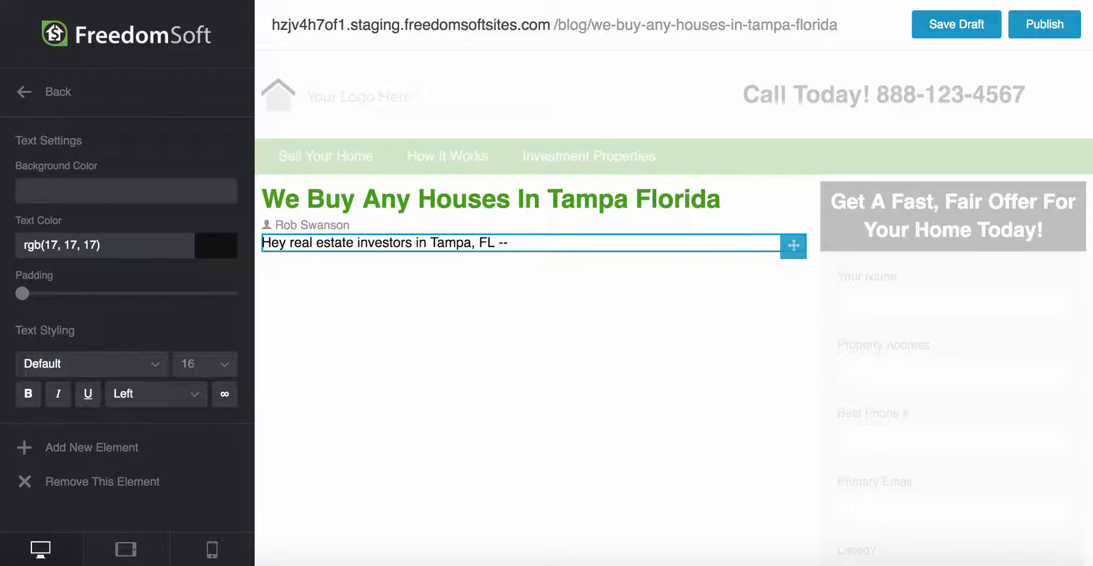
Step: Continue the post's opening text with "blah blah blah" and add the separate paragraphs "You can type more." and "And more."
{"action": "type", "text": "blah blah blah"}
{"action": "key", "text": "Return"}
{"action": "key", "text": "Return"}
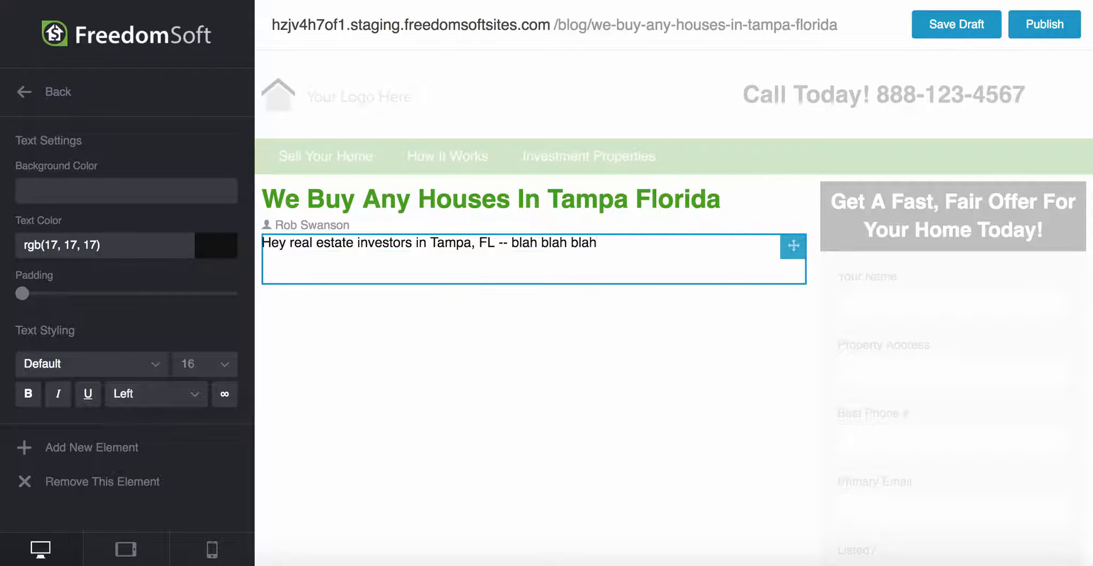
{"action": "type", "text": "You can type more."}
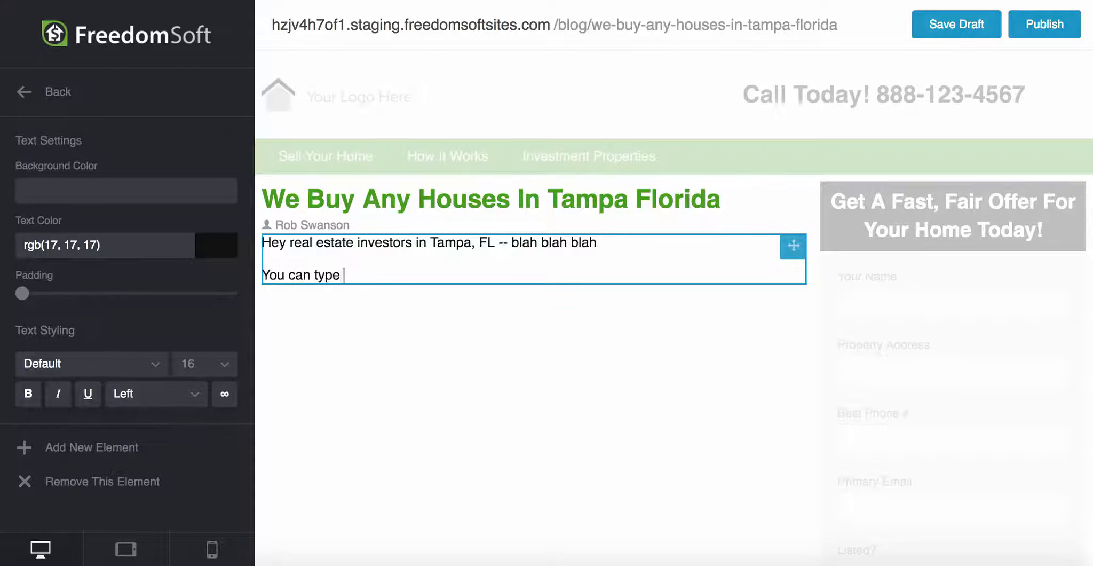
{"action": "key", "text": "Return"}
{"action": "key", "text": "Return"}
{"action": "key", "text": "Return"}
{"action": "key", "text": "Return"}
{"action": "key", "text": "BackSpace"}
{"action": "key", "text": "BackSpace"}
{"action": "type", "text": "A"}
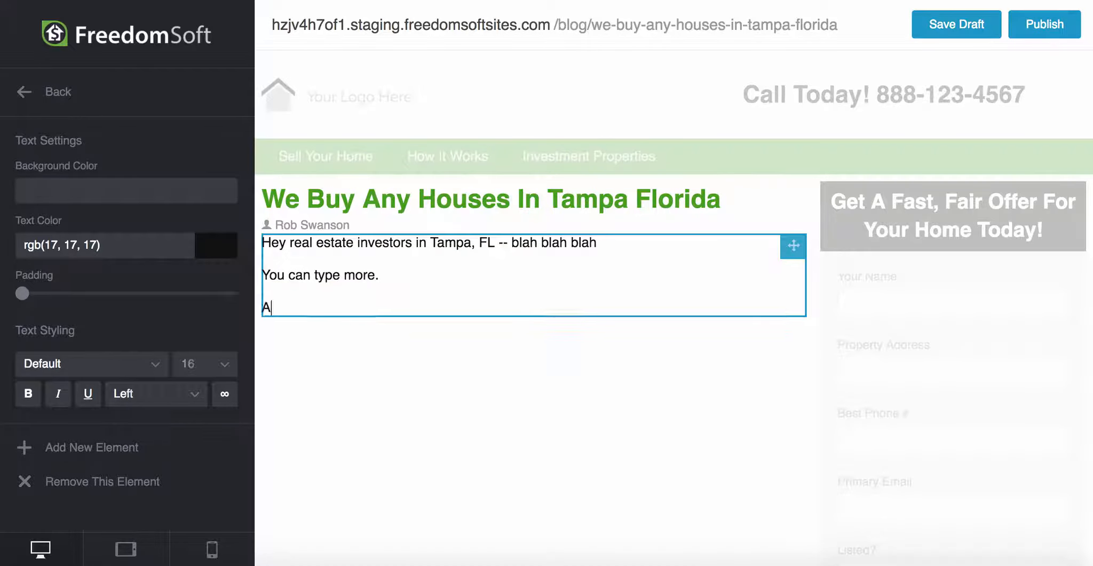
{"action": "type", "text": "nd more."}
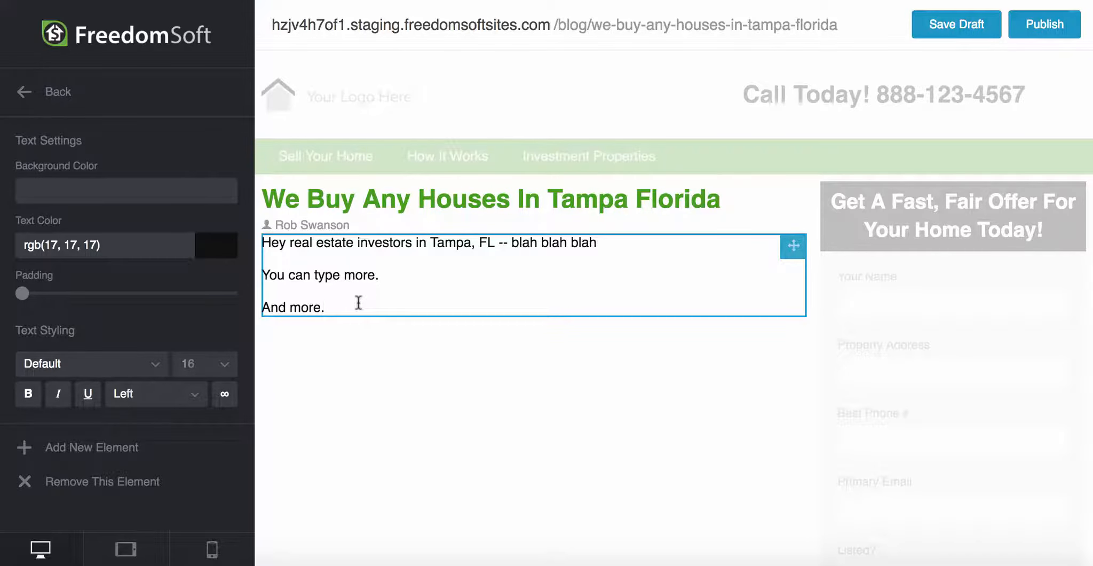
Step: Add an image element below the post's opening text and set its alignment to Align Center
{"action": "scroll", "coordinate": [358, 302], "scroll_direction": "down", "scroll_amount": 2}
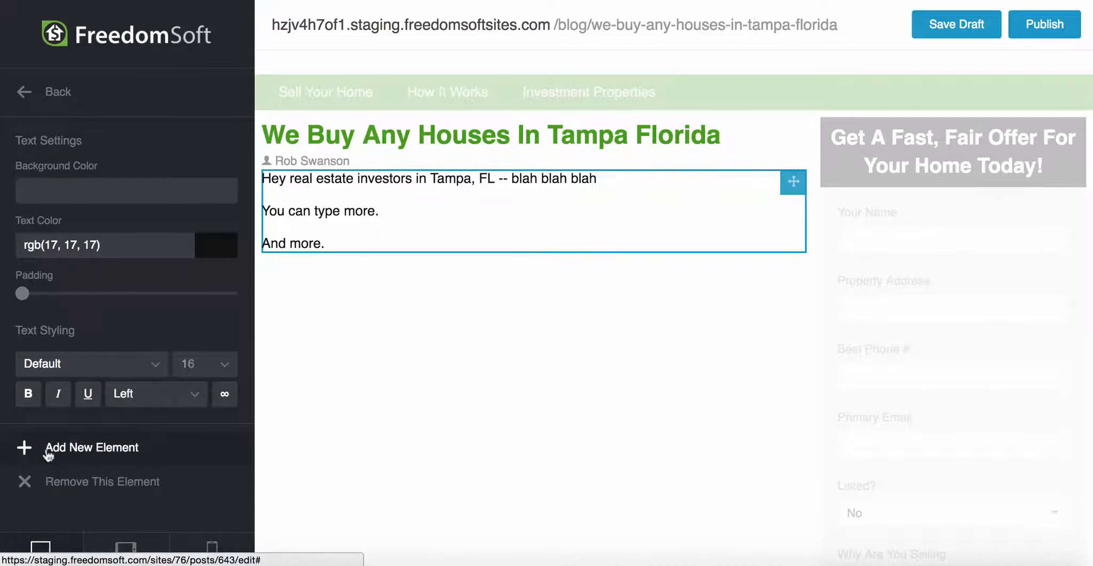
{"action": "left_click", "coordinate": [84, 444]}
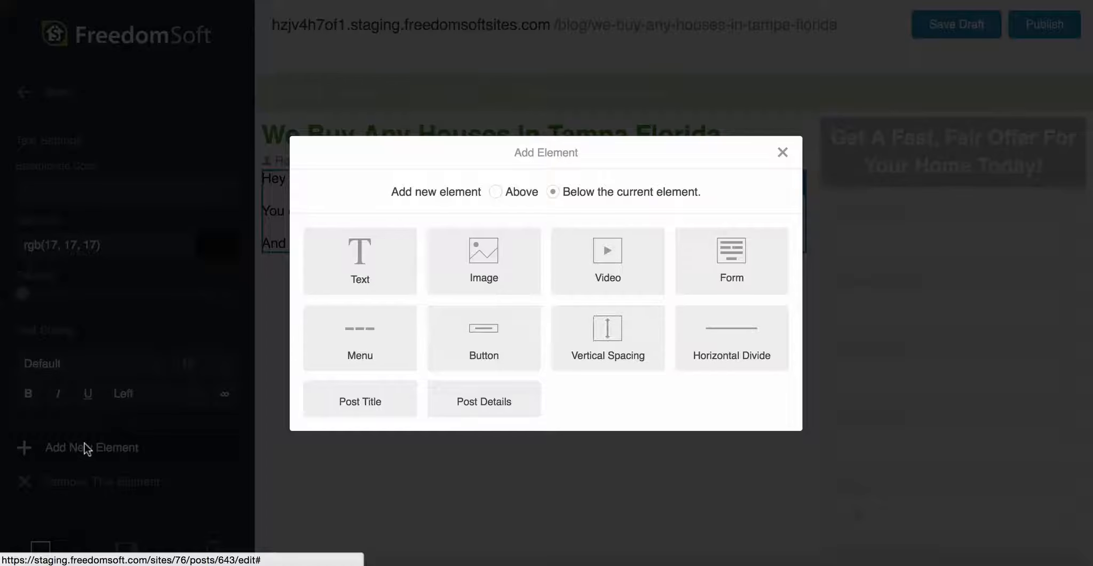
{"action": "left_click", "coordinate": [482, 267]}
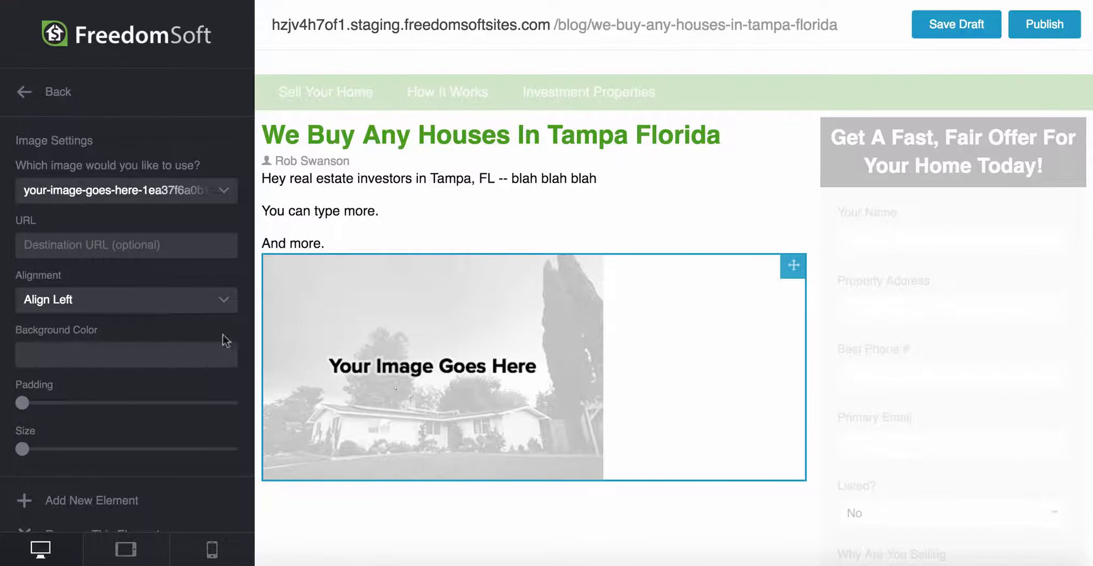
{"action": "left_click", "coordinate": [92, 298]}
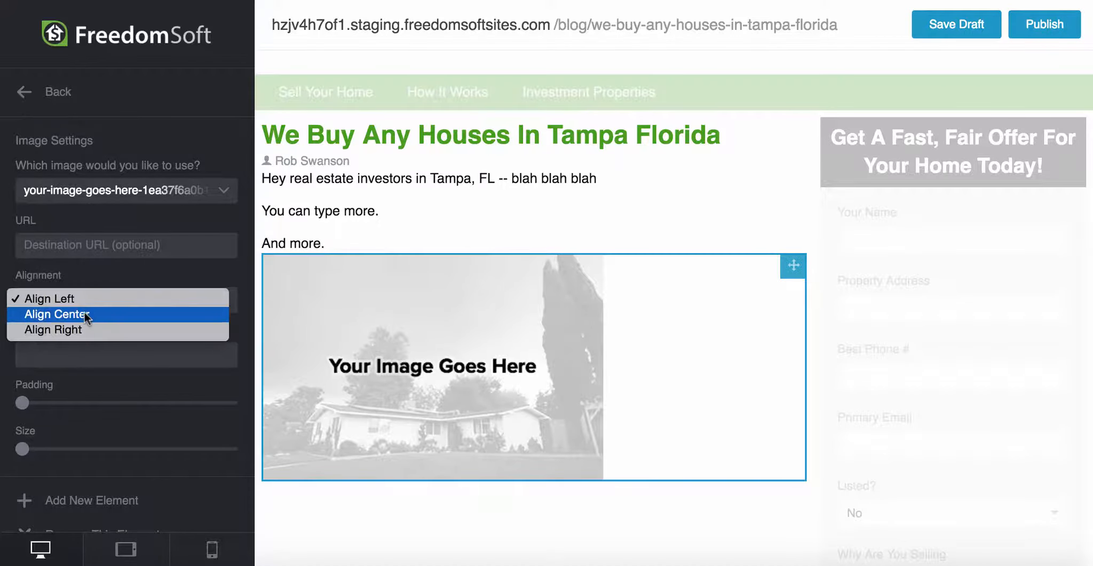
{"action": "left_click", "coordinate": [84, 311]}
Step: Add a text element below the image and replace its placeholder content with "More text below..."
{"action": "scroll", "coordinate": [480, 373], "scroll_direction": "down", "scroll_amount": 1}
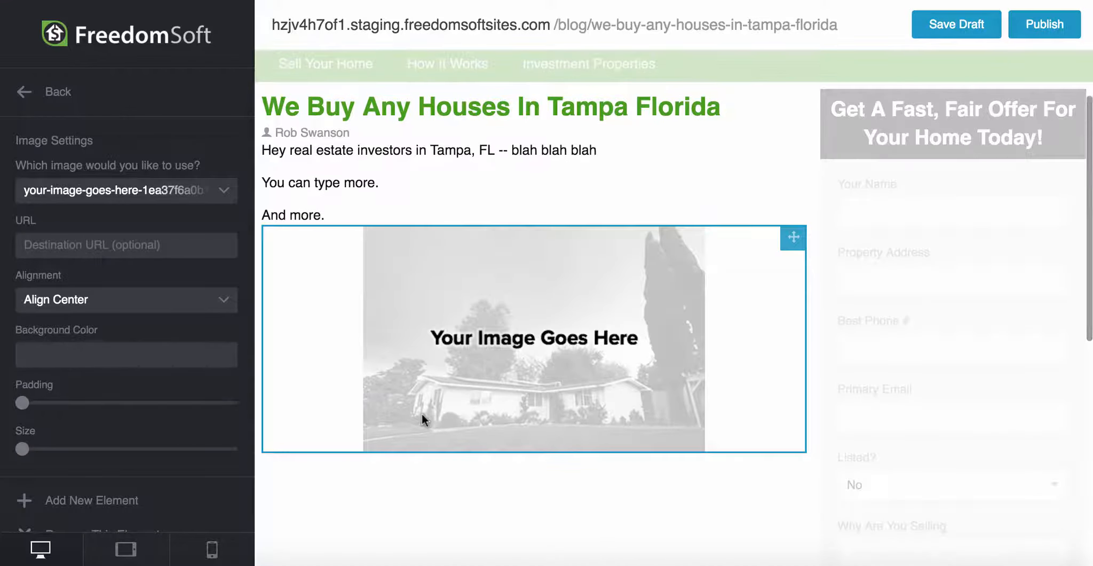
{"action": "left_click", "coordinate": [94, 500]}
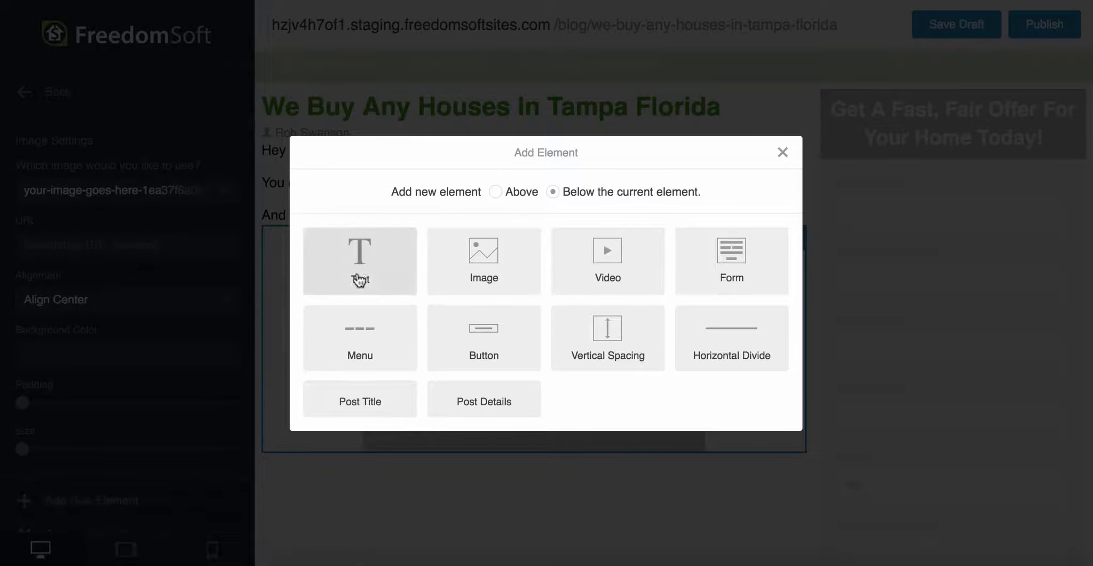
{"action": "left_click", "coordinate": [358, 275]}
{"action": "triple_click", "coordinate": [395, 462]}
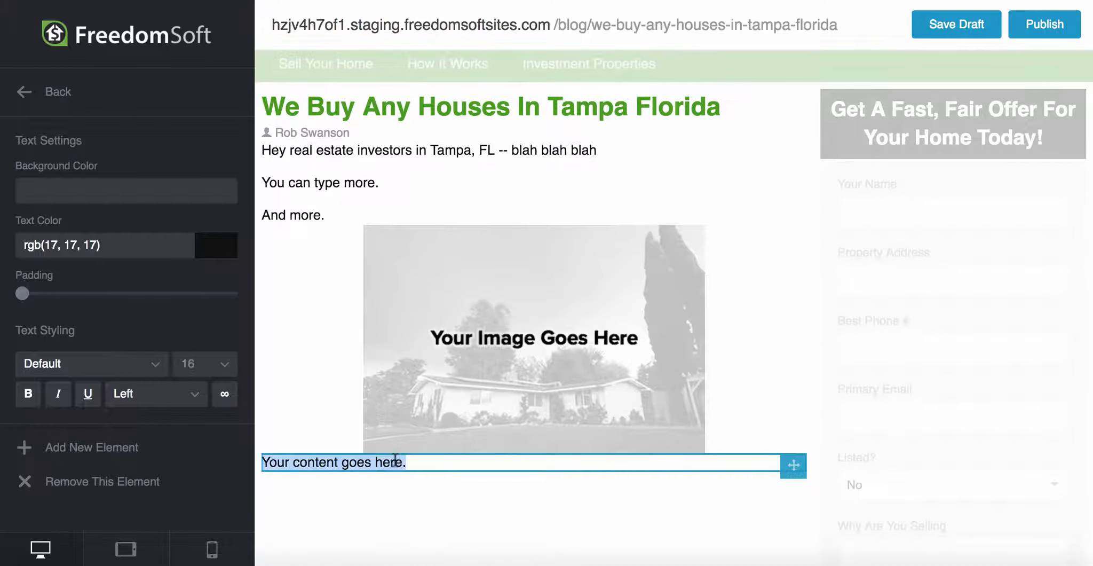
{"action": "type", "text": "More text below..."}
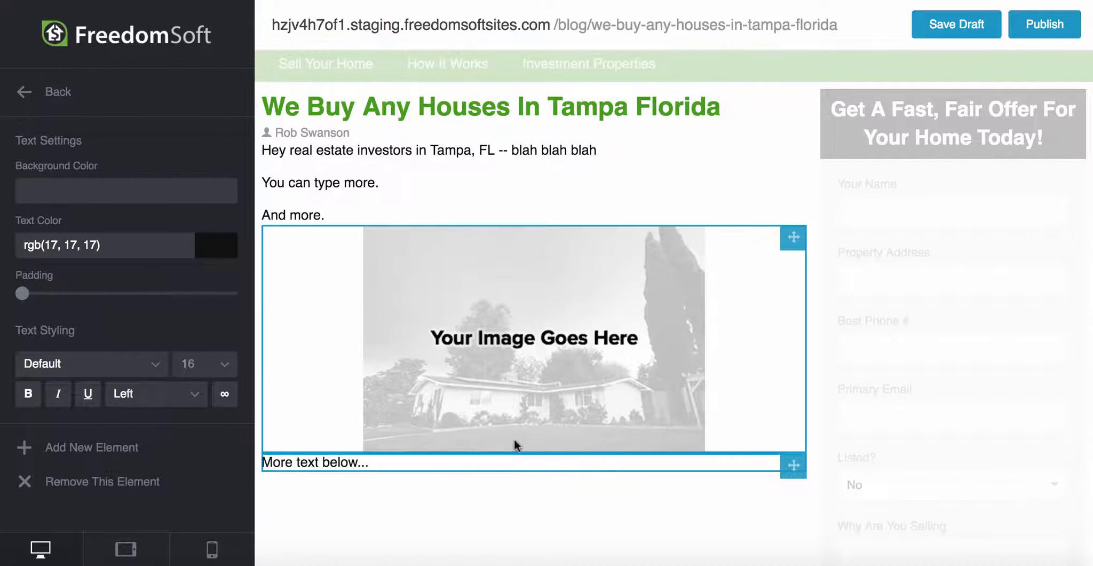
Step: Add a vertical spacing element, place it between the image and "More text below...", and reduce its size
{"action": "scroll", "coordinate": [447, 417], "scroll_direction": "down", "scroll_amount": 5}
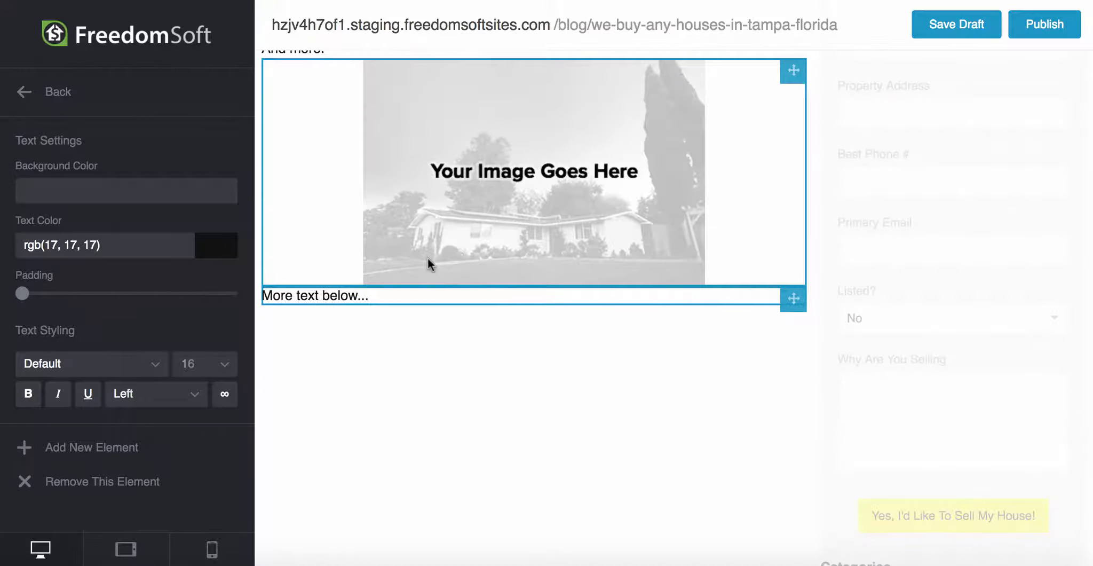
{"action": "left_click", "coordinate": [508, 227]}
{"action": "left_click", "coordinate": [314, 296]}
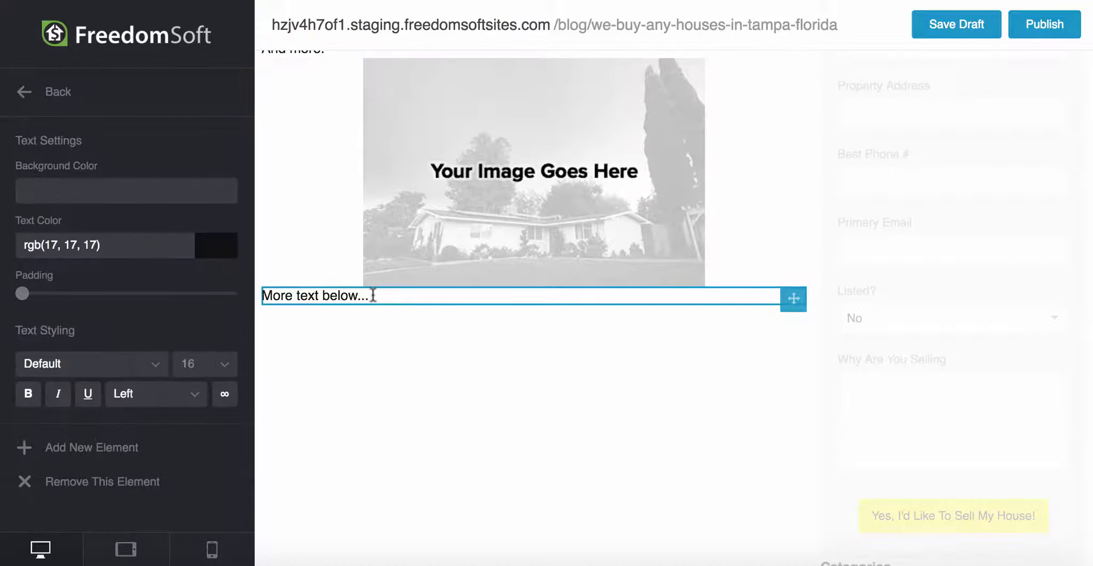
{"action": "left_click", "coordinate": [374, 297]}
{"action": "left_click", "coordinate": [95, 448]}
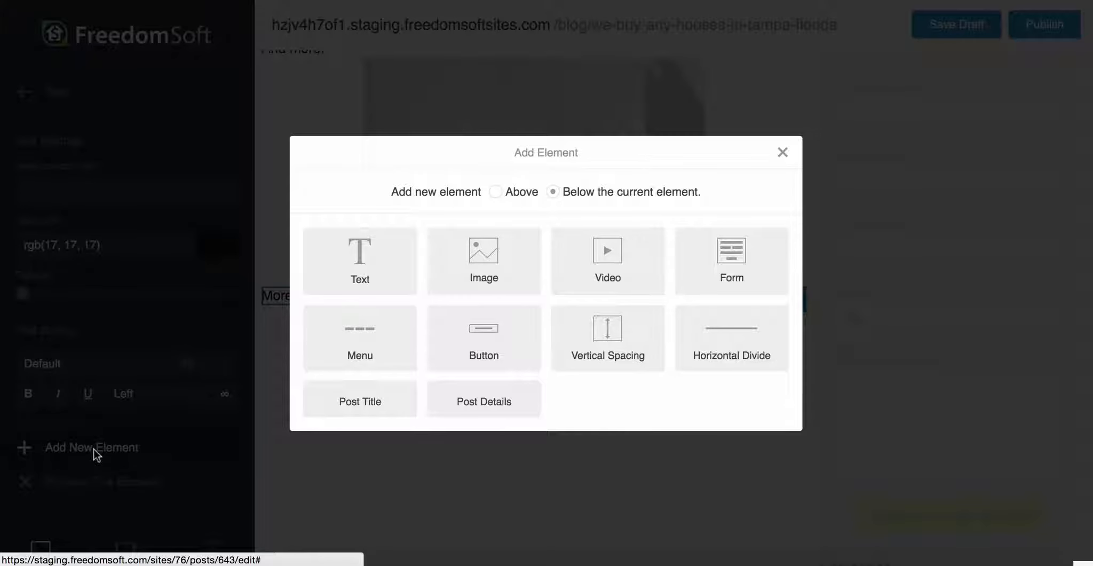
{"action": "left_click", "coordinate": [604, 340]}
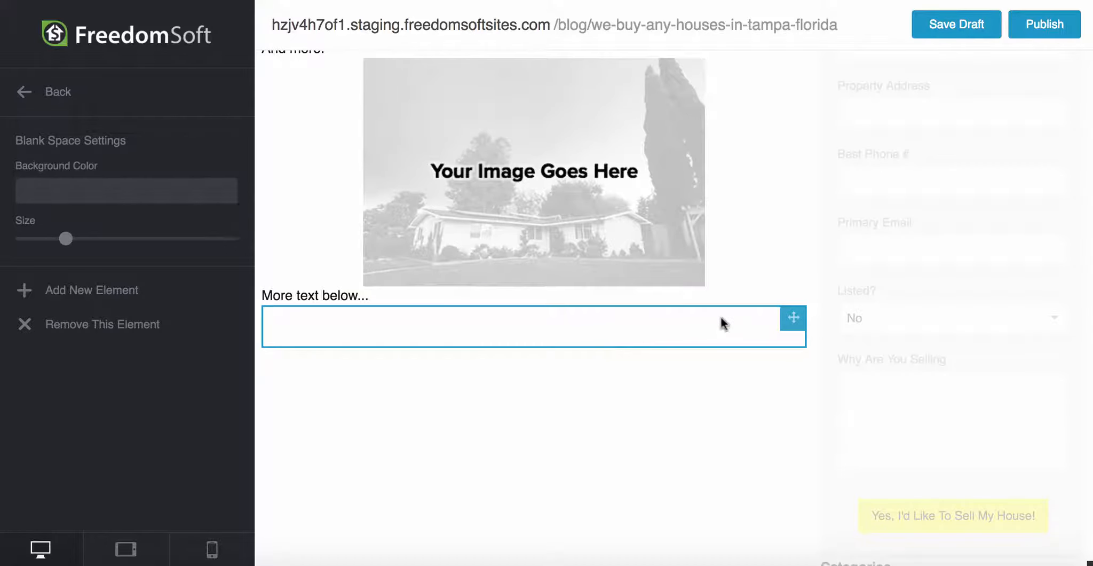
{"action": "left_click_drag", "start_coordinate": [792, 317], "coordinate": [792, 297]}
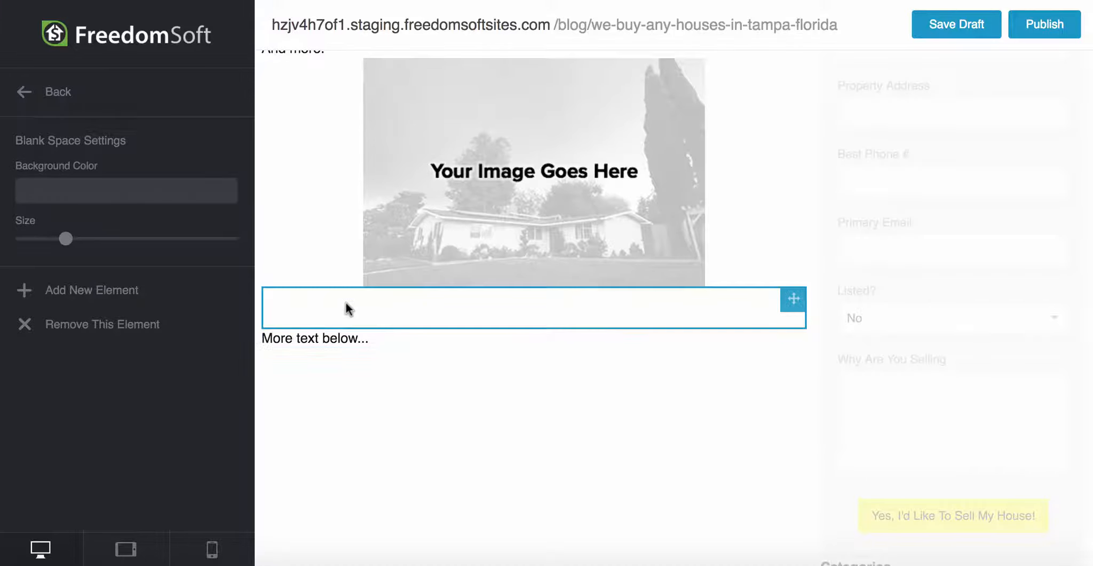
{"action": "left_click_drag", "start_coordinate": [66, 241], "coordinate": [40, 257]}
Step: Publish the blog post and leave its editor for the website's post list
{"action": "scroll", "coordinate": [571, 322], "scroll_direction": "up", "scroll_amount": 5}
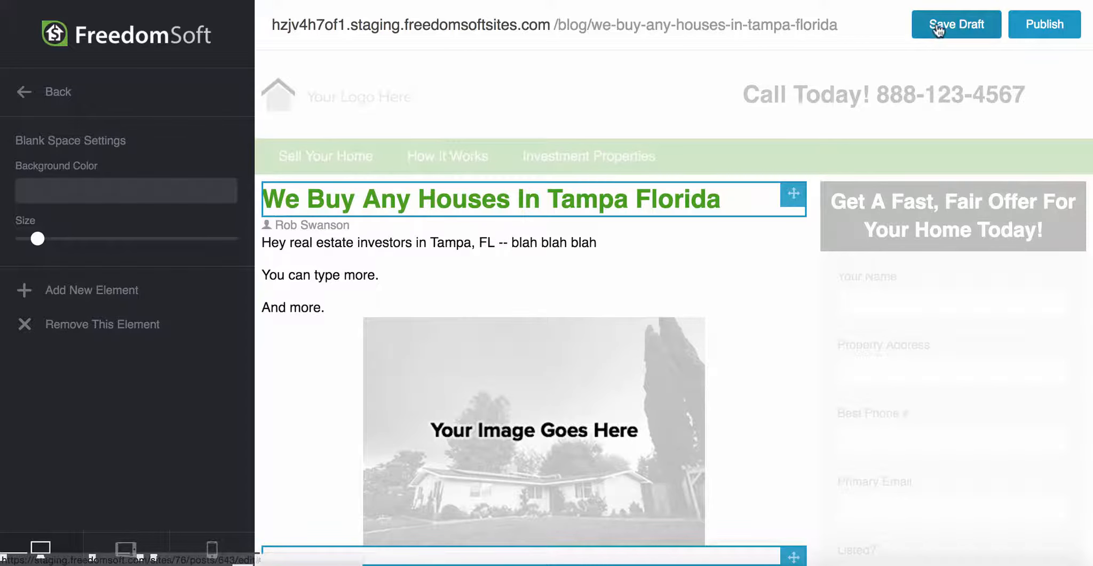
{"action": "left_click", "coordinate": [1046, 25]}
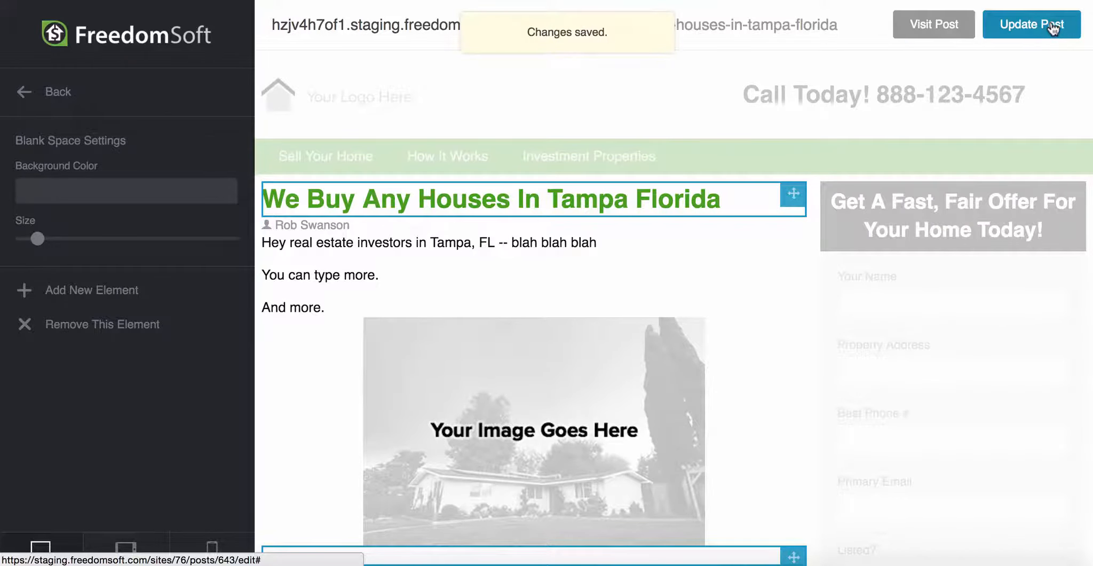
{"action": "left_click", "coordinate": [56, 93]}
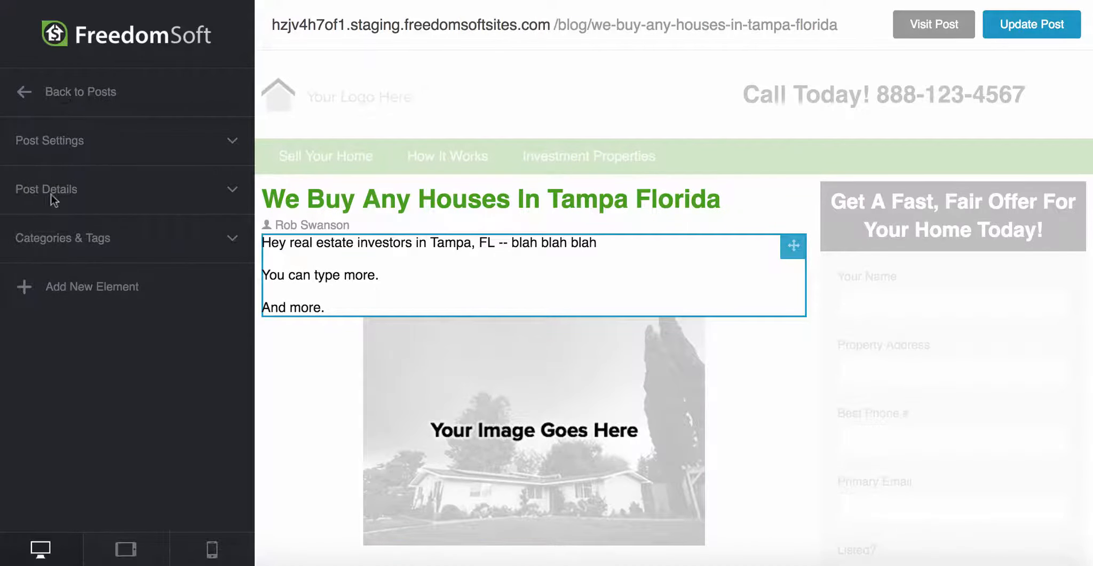
{"action": "left_click", "coordinate": [68, 92]}
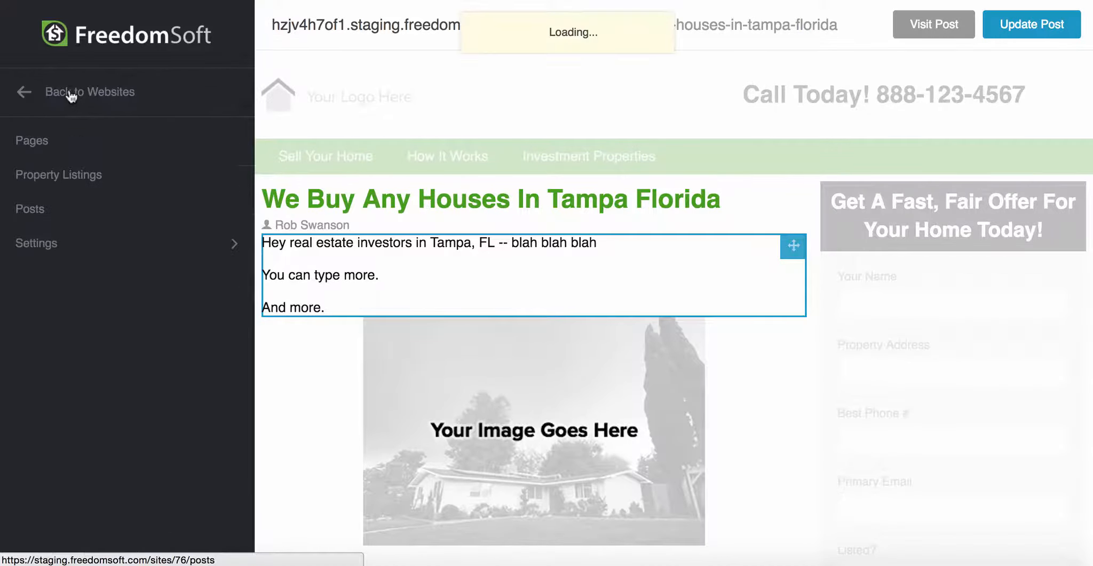
Step: Open the website's Blog page and examine how the published post is displayed
{"action": "left_click", "coordinate": [34, 142]}
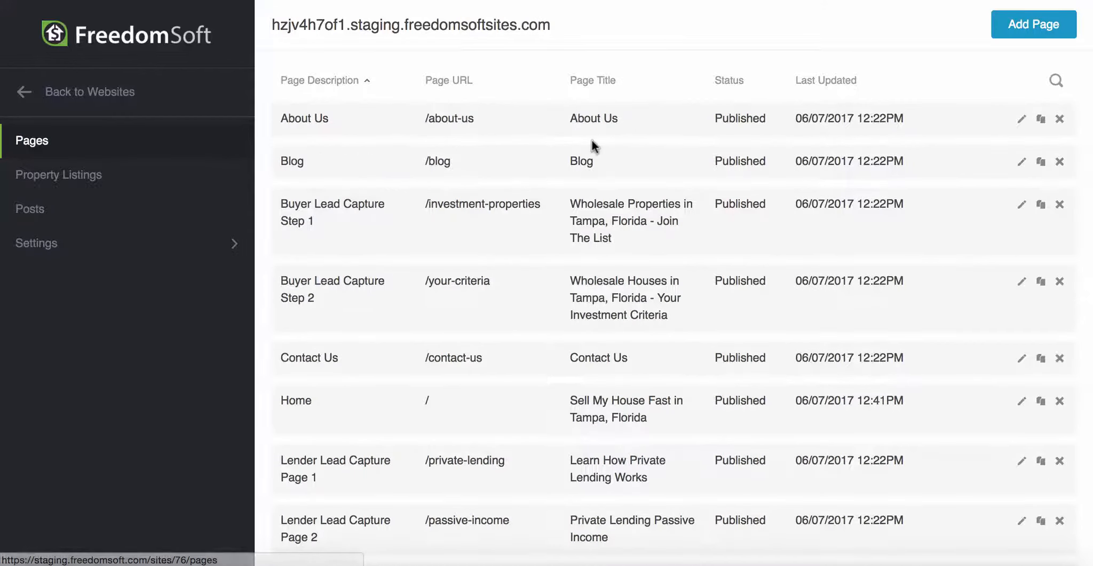
{"action": "left_click", "coordinate": [1021, 165]}
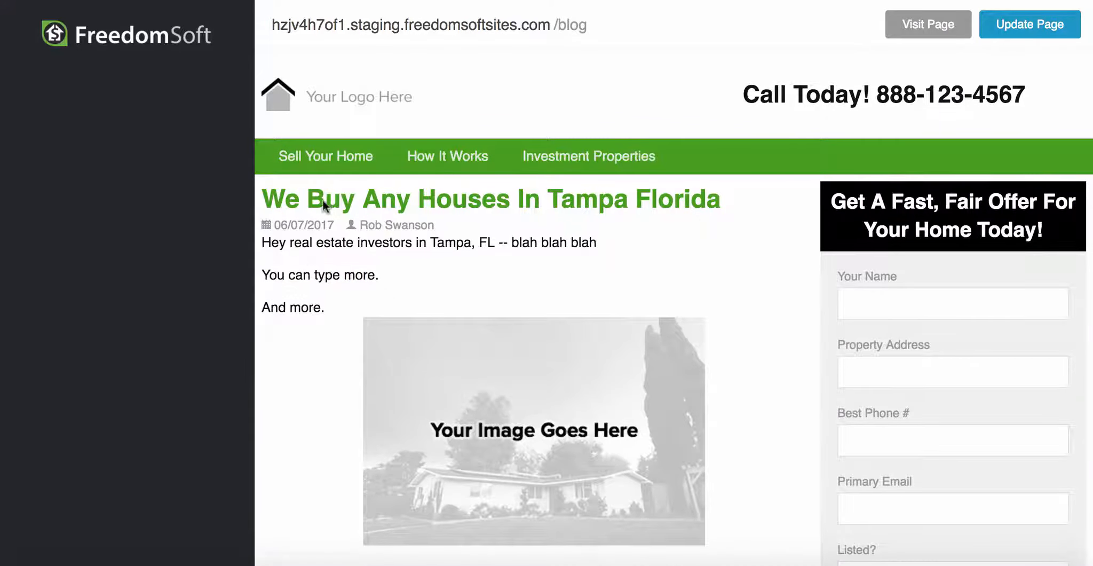
{"action": "scroll", "coordinate": [306, 198], "scroll_direction": "down", "scroll_amount": 3}
{"action": "scroll", "coordinate": [310, 205], "scroll_direction": "up", "scroll_amount": 3}
{"action": "scroll", "coordinate": [342, 266], "scroll_direction": "down", "scroll_amount": 5}
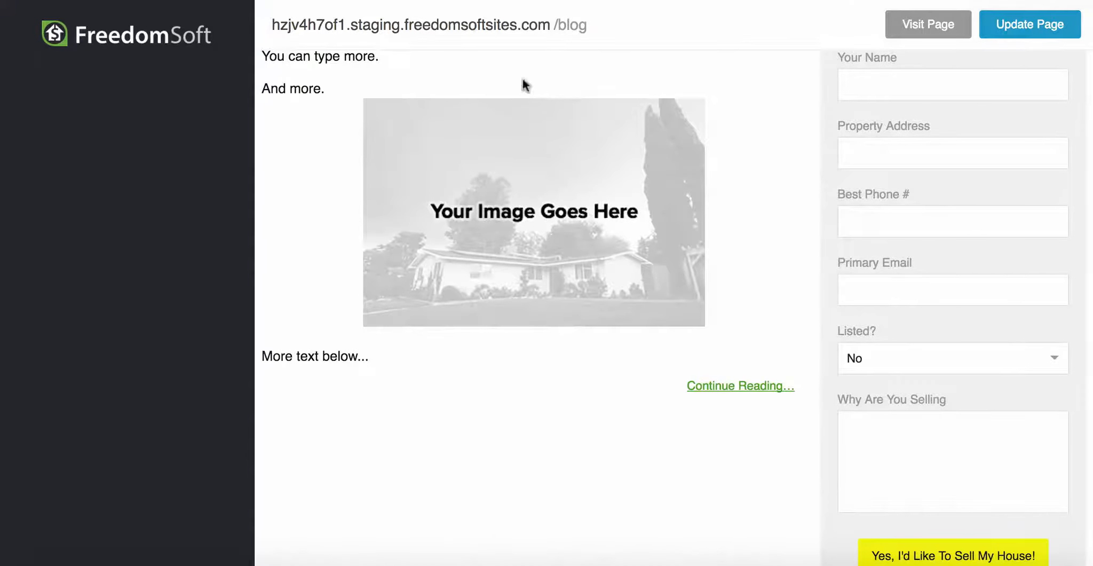
{"action": "scroll", "coordinate": [487, 355], "scroll_direction": "down", "scroll_amount": 2}
{"action": "scroll", "coordinate": [485, 350], "scroll_direction": "down", "scroll_amount": 3}
{"action": "scroll", "coordinate": [485, 350], "scroll_direction": "up", "scroll_amount": 4}
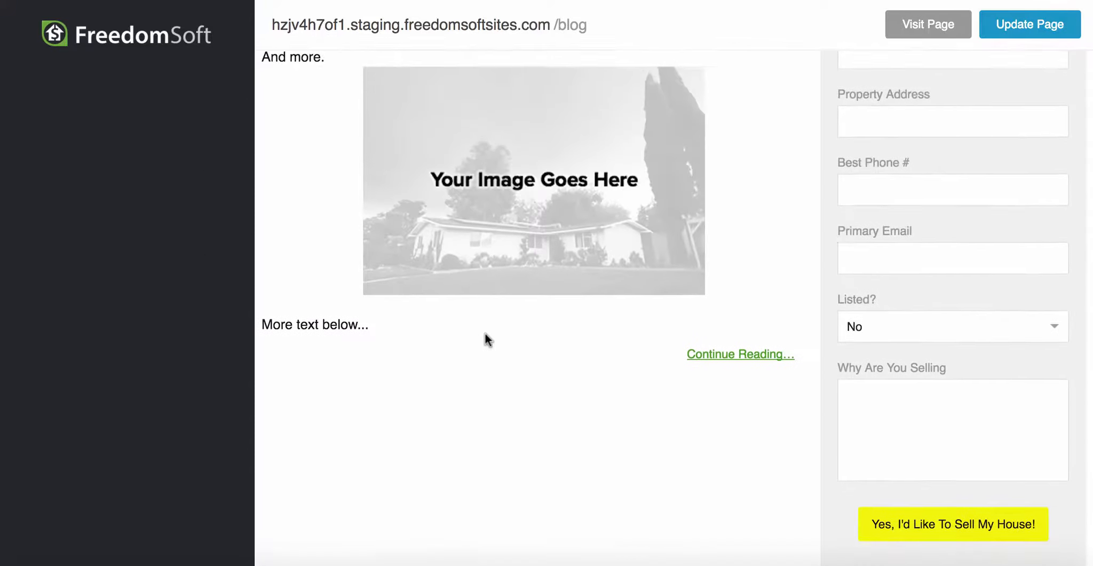
{"action": "scroll", "coordinate": [600, 276], "scroll_direction": "up", "scroll_amount": 5}
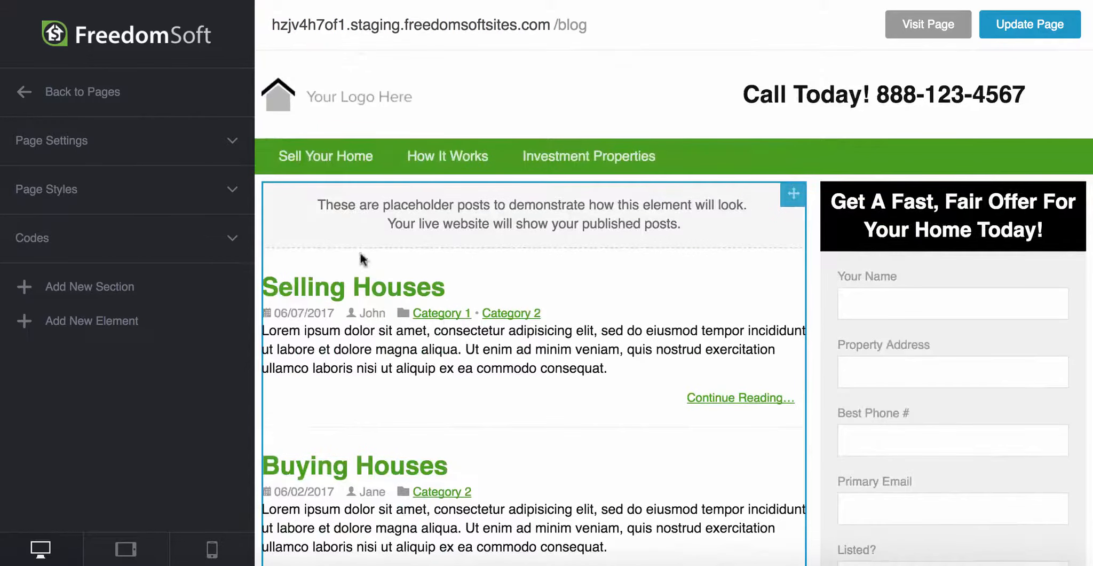
Step: Return to the website's page list and look through the existing pages
{"action": "left_click", "coordinate": [64, 94]}
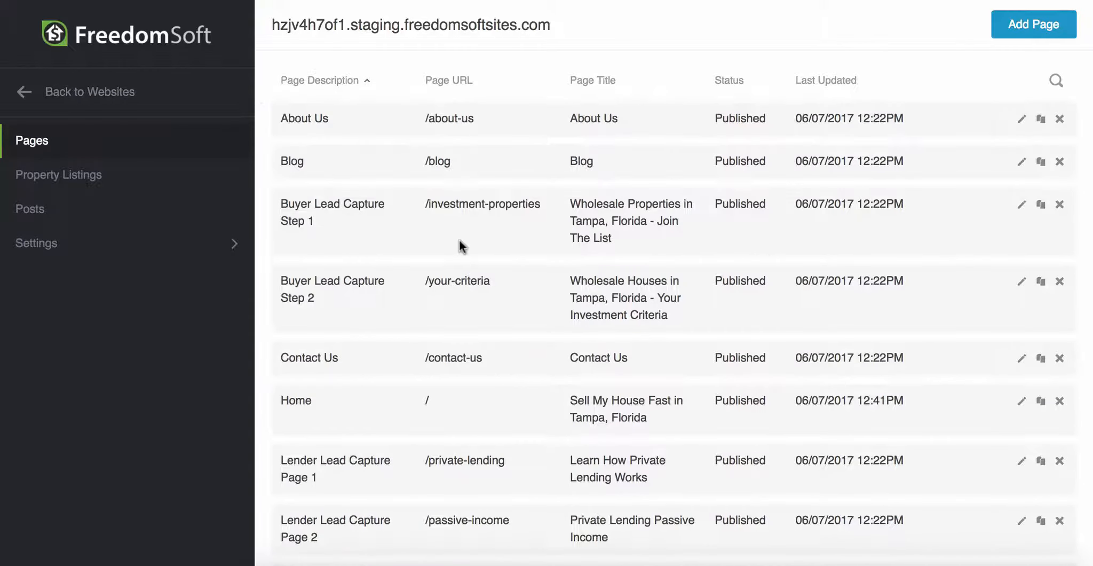
{"action": "scroll", "coordinate": [460, 241], "scroll_direction": "down", "scroll_amount": 5}
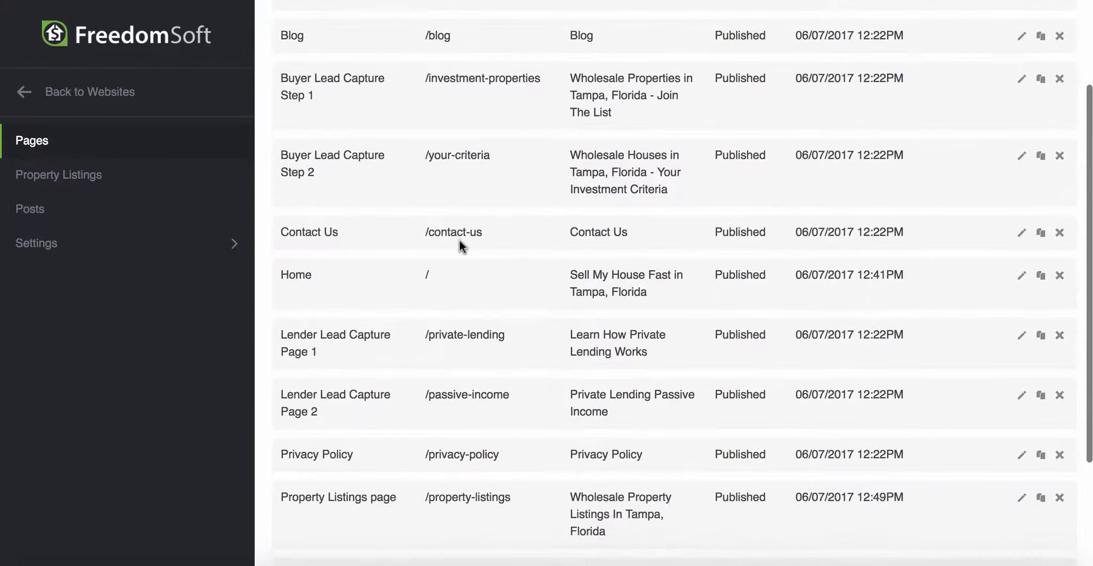
{"action": "scroll", "coordinate": [459, 239], "scroll_direction": "down", "scroll_amount": 3}
{"action": "scroll", "coordinate": [378, 342], "scroll_direction": "down", "scroll_amount": 4}
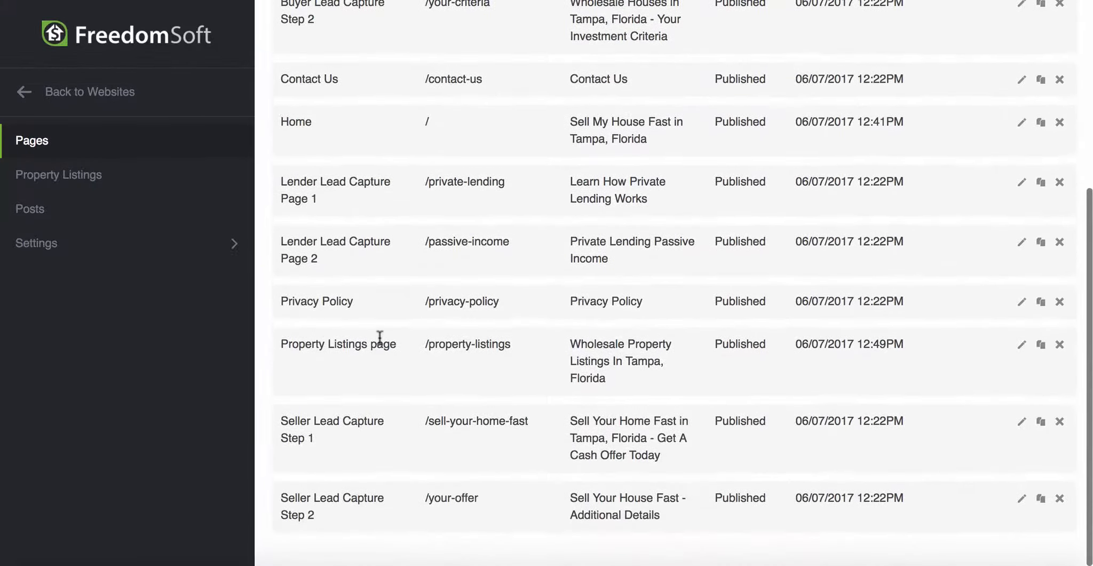
{"action": "scroll", "coordinate": [379, 338], "scroll_direction": "up", "scroll_amount": 12}
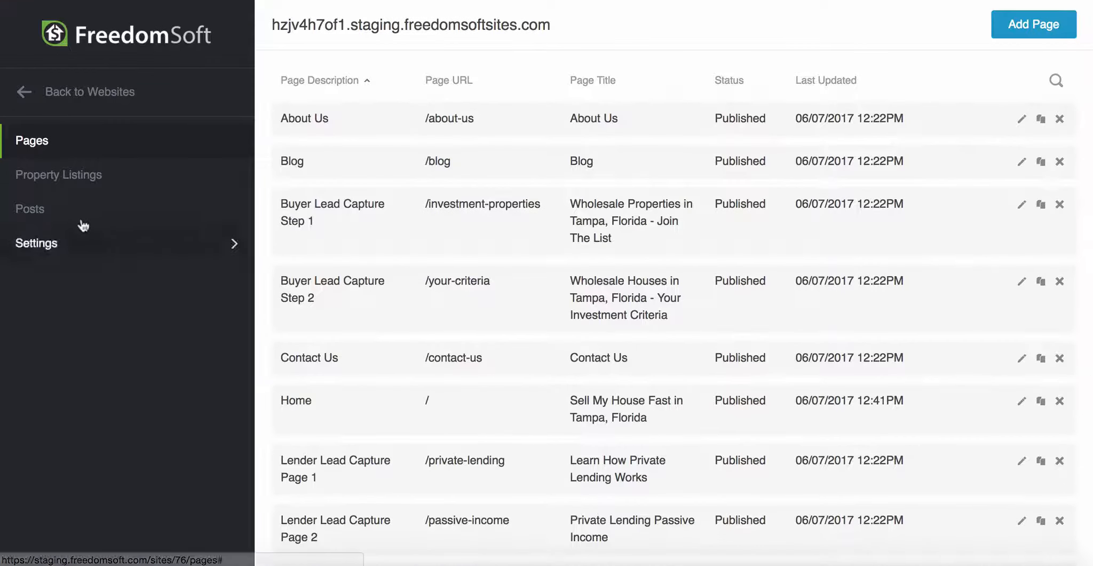
{"action": "scroll", "coordinate": [506, 213], "scroll_direction": "up", "scroll_amount": 2}
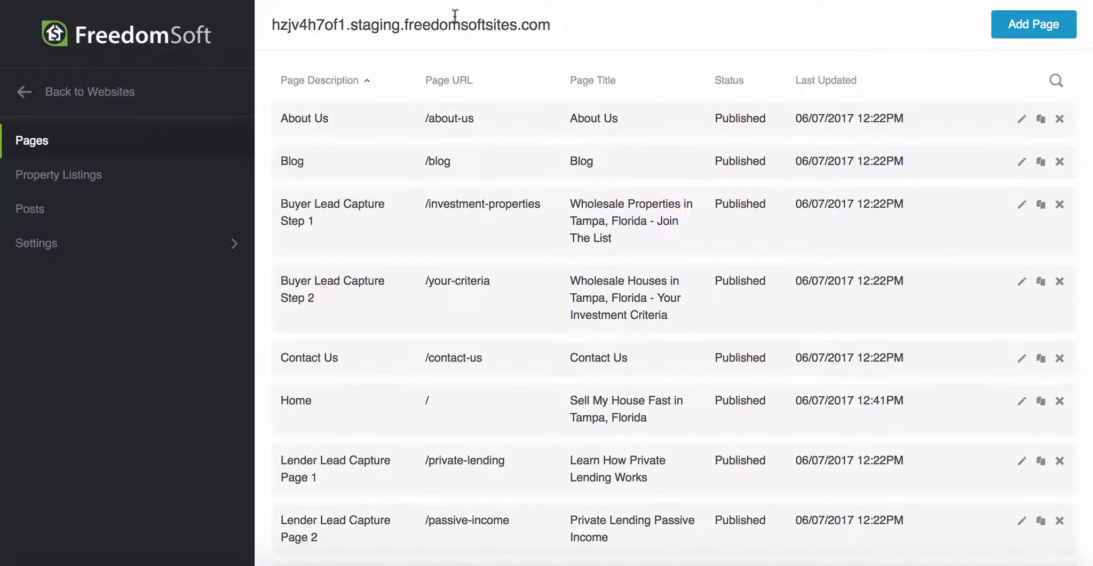
{"action": "scroll", "coordinate": [316, 259], "scroll_direction": "down", "scroll_amount": 5}
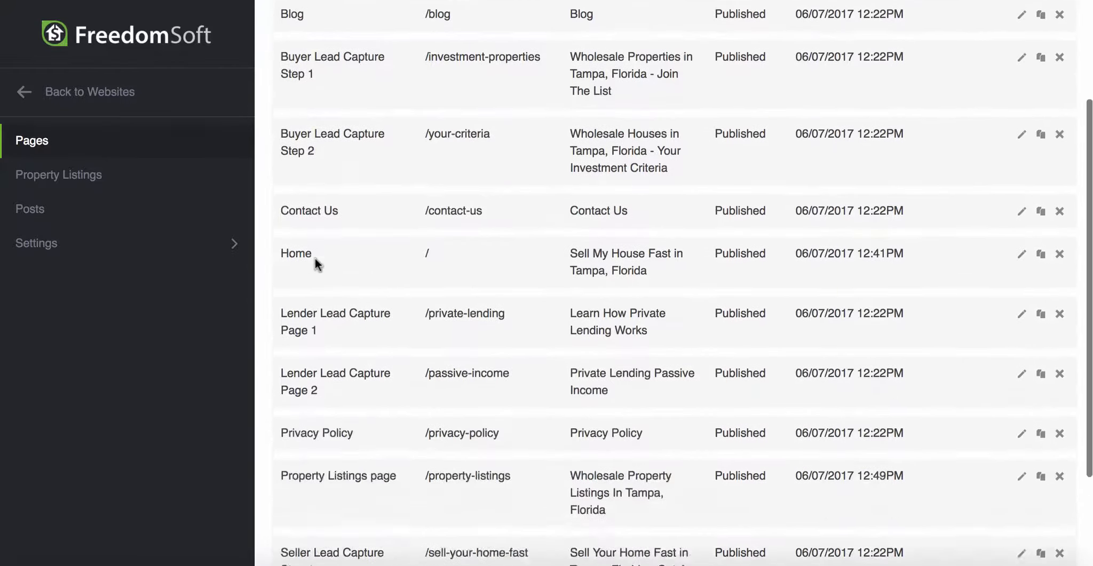
{"action": "scroll", "coordinate": [462, 498], "scroll_direction": "up", "scroll_amount": 5}
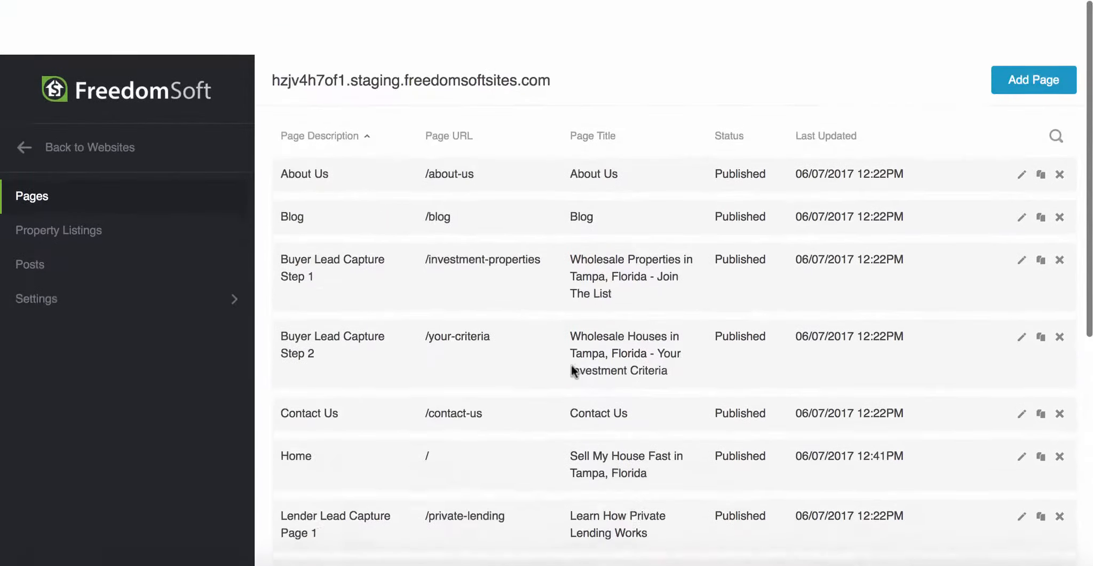
Step: Create a new website page titled "Test Page" with the URL test-page, using the Blank Page template
{"action": "left_click", "coordinate": [1034, 22]}
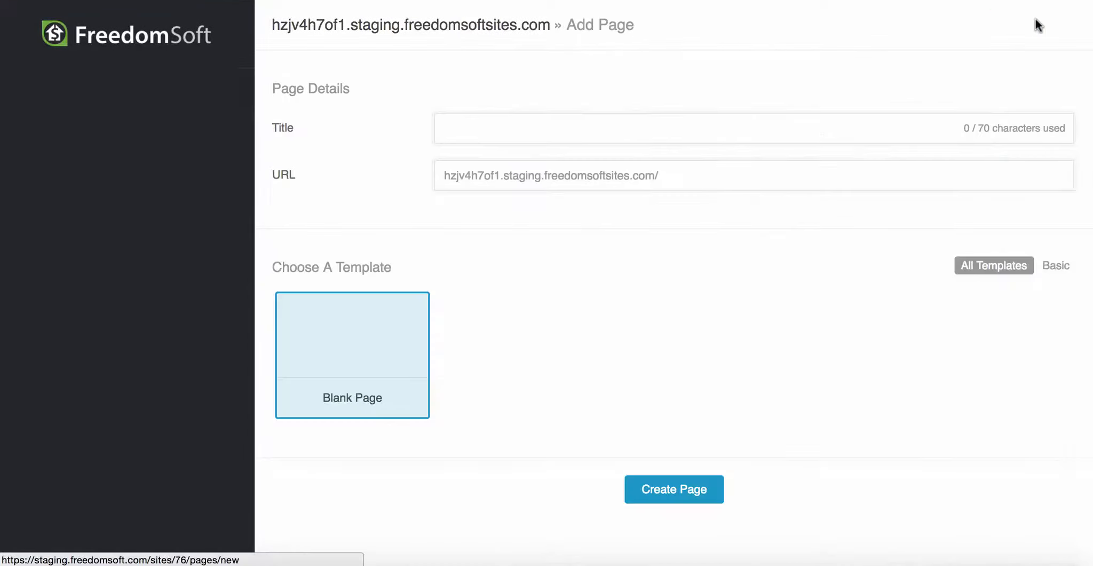
{"action": "left_click", "coordinate": [501, 128]}
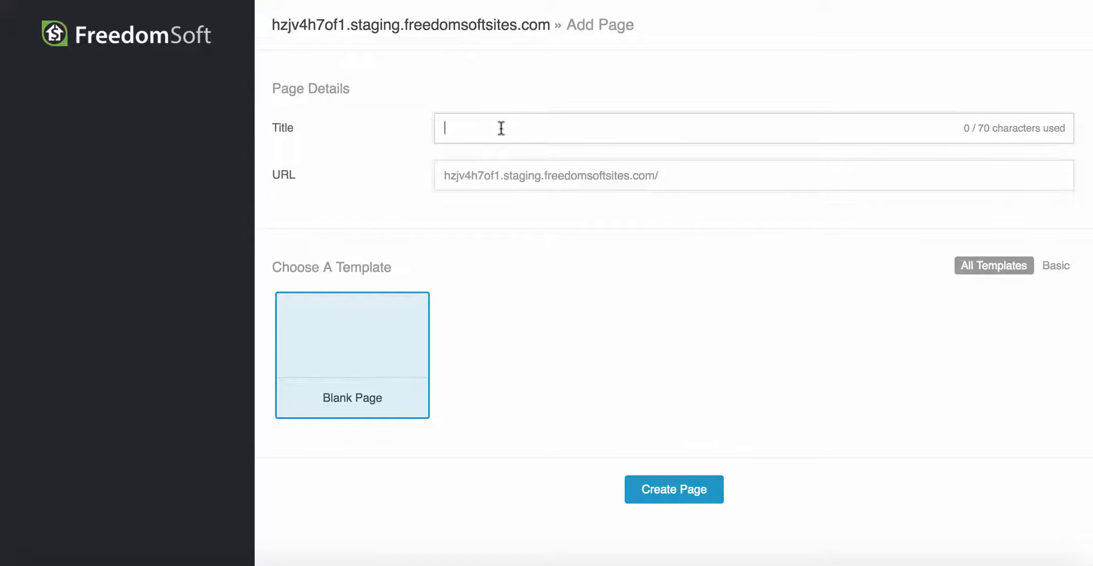
{"action": "type", "text": "Test Pa"}
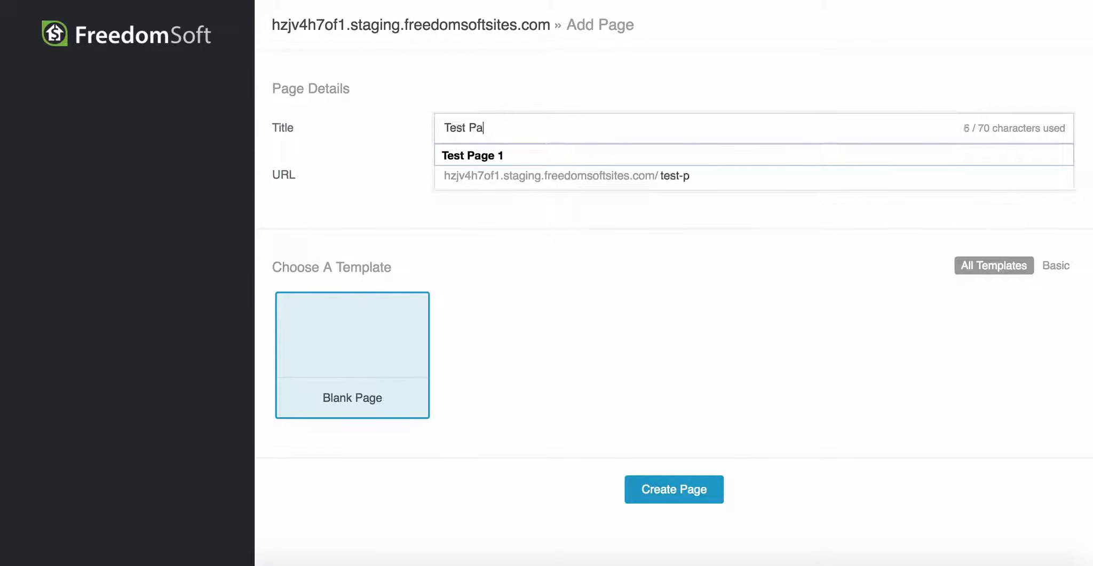
{"action": "type", "text": "ge"}
{"action": "left_click", "coordinate": [343, 359]}
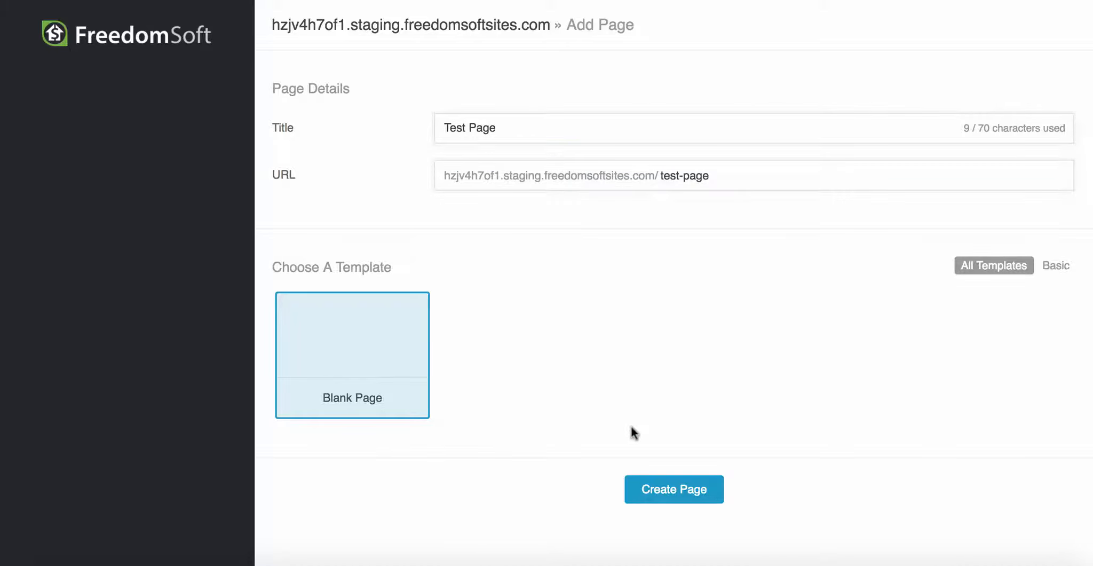
{"action": "left_click", "coordinate": [670, 493]}
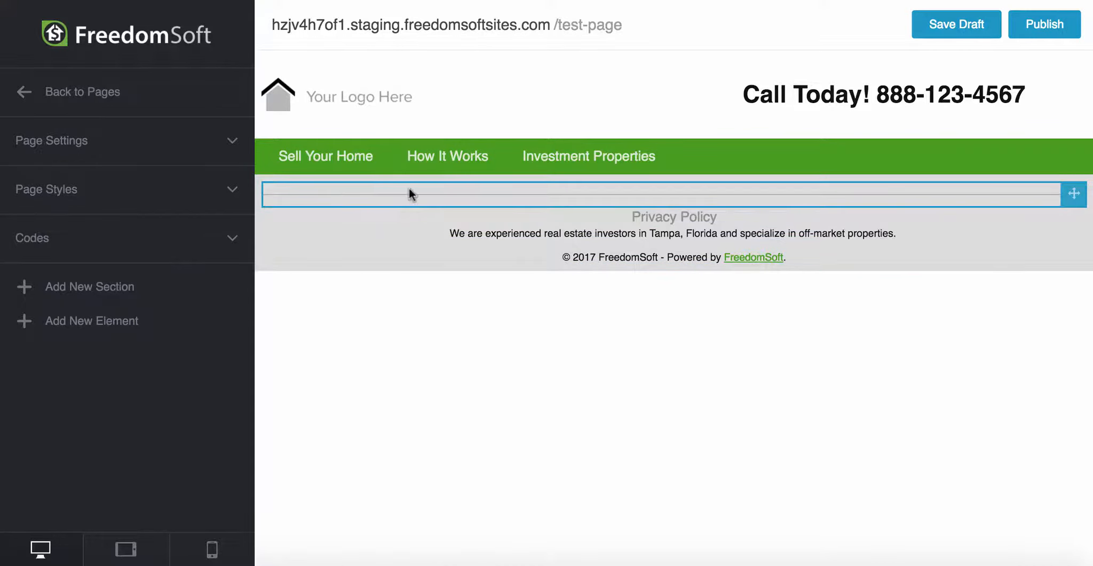
Step: Add a full-width section below the Navigation section
{"action": "left_click", "coordinate": [258, 168]}
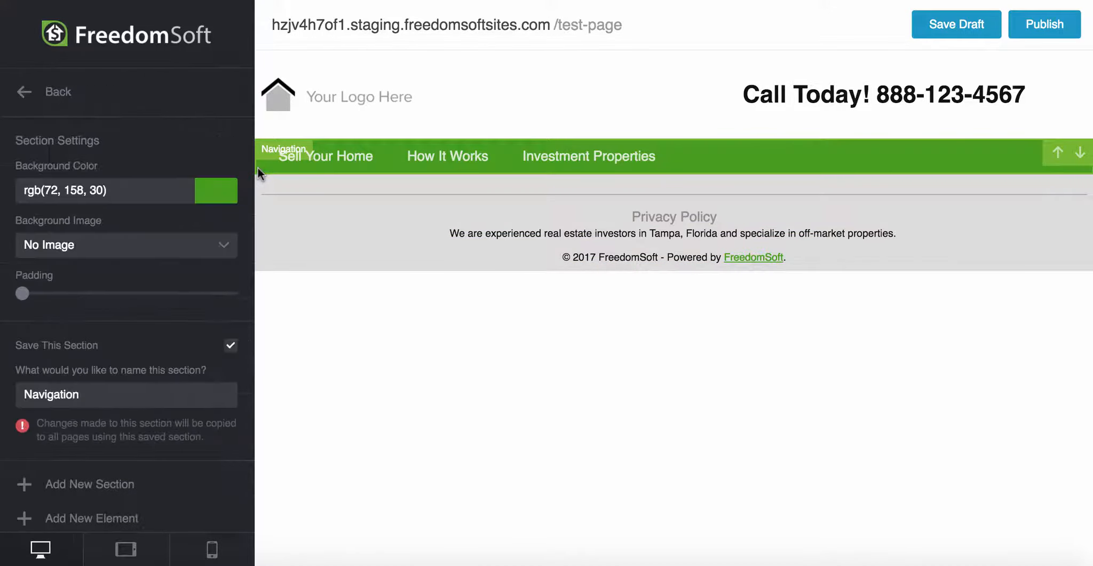
{"action": "left_click", "coordinate": [74, 484]}
{"action": "left_click", "coordinate": [345, 304]}
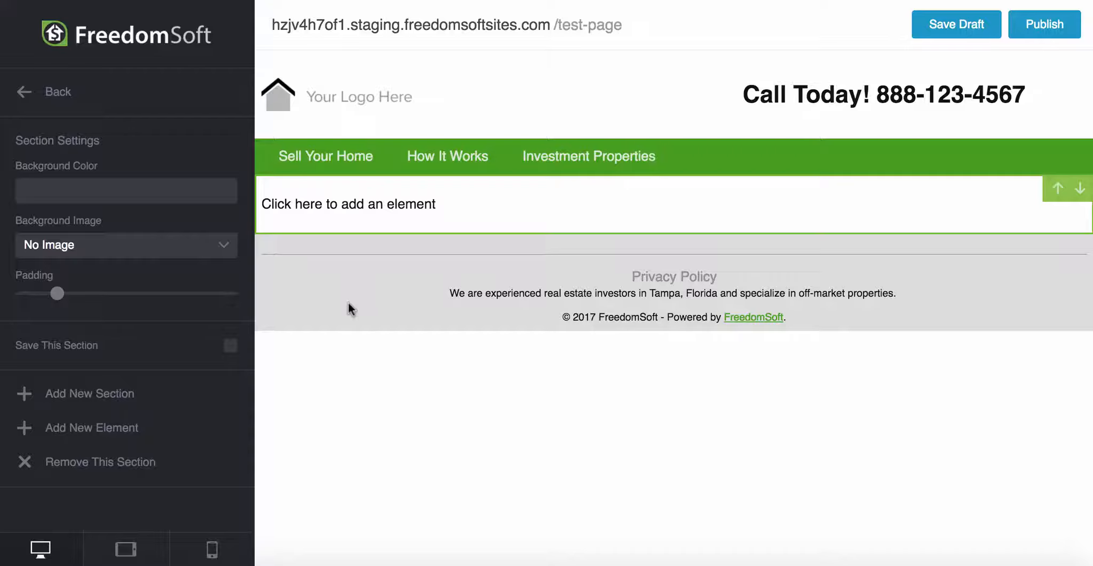
Step: Add a text element to the full-width section and replace its placeholder with "This is how you build a page"
{"action": "left_click", "coordinate": [388, 201]}
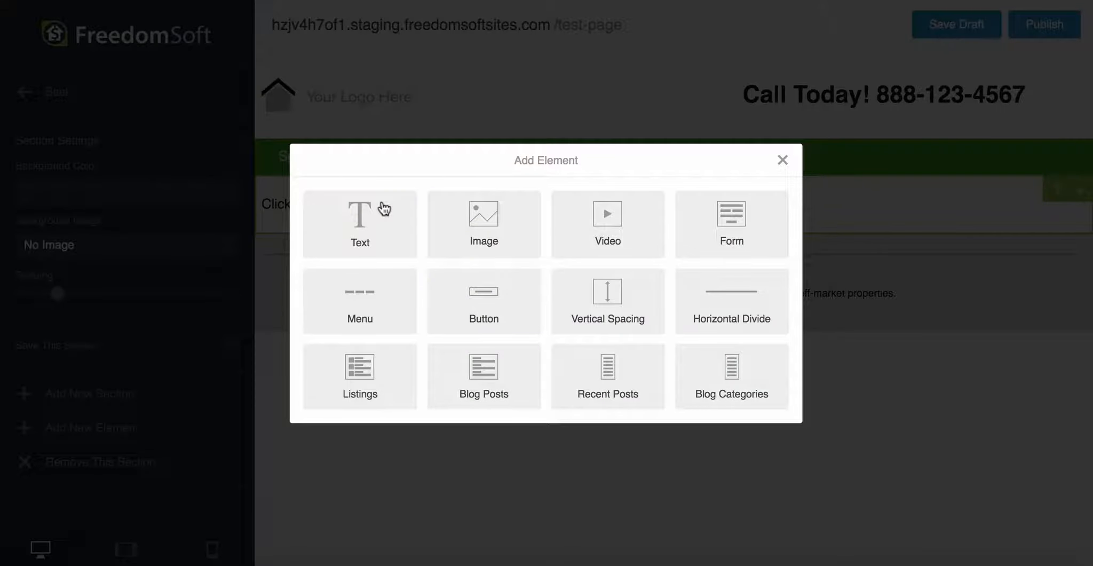
{"action": "left_click", "coordinate": [380, 208]}
{"action": "left_click", "coordinate": [407, 193]}
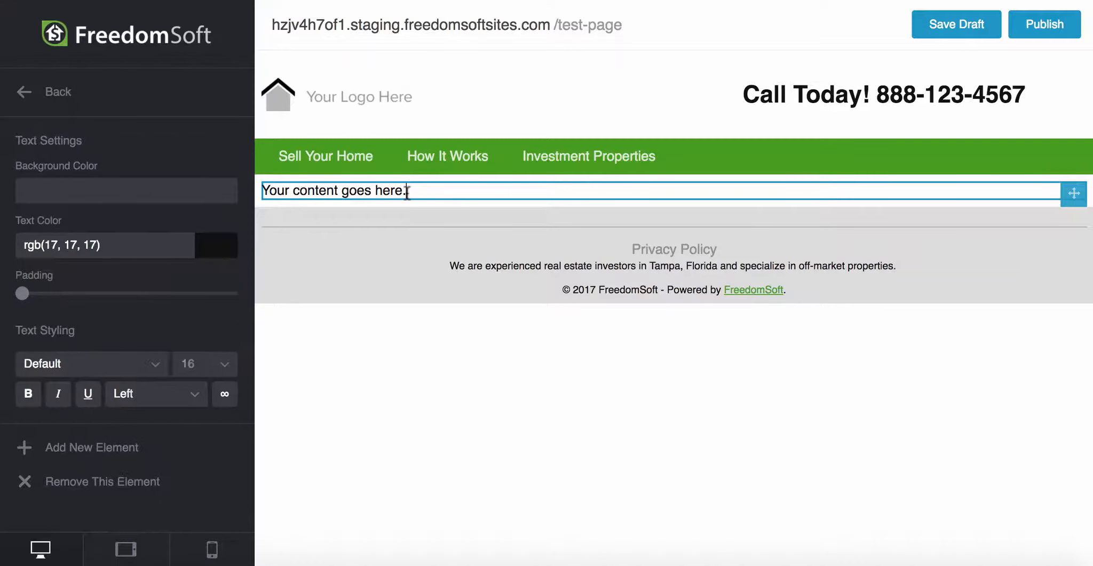
{"action": "triple_click", "coordinate": [408, 191]}
{"action": "type", "text": "T"}
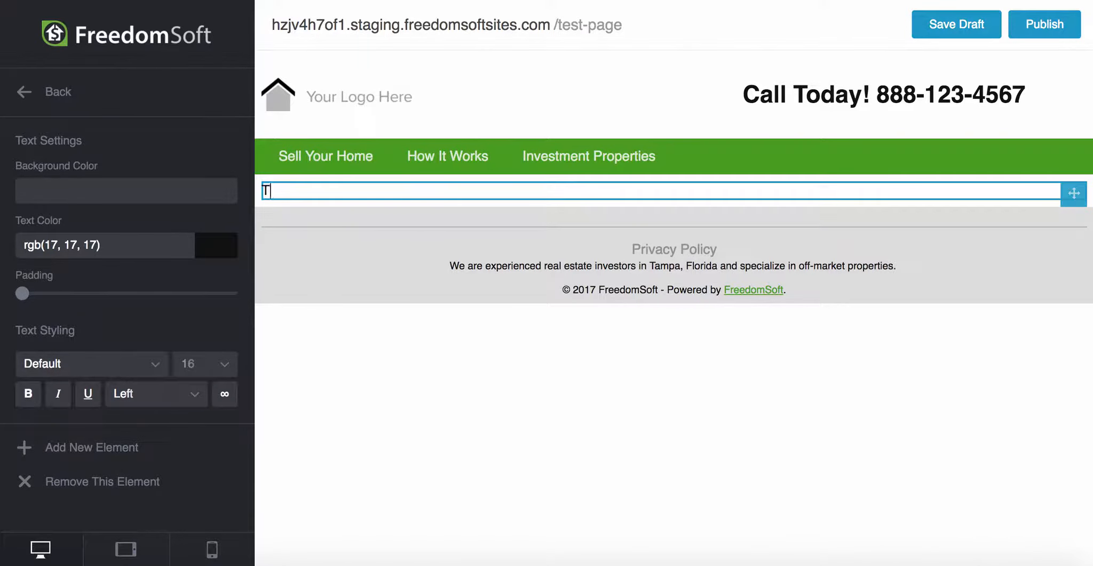
{"action": "type", "text": "his is how you build a b"}
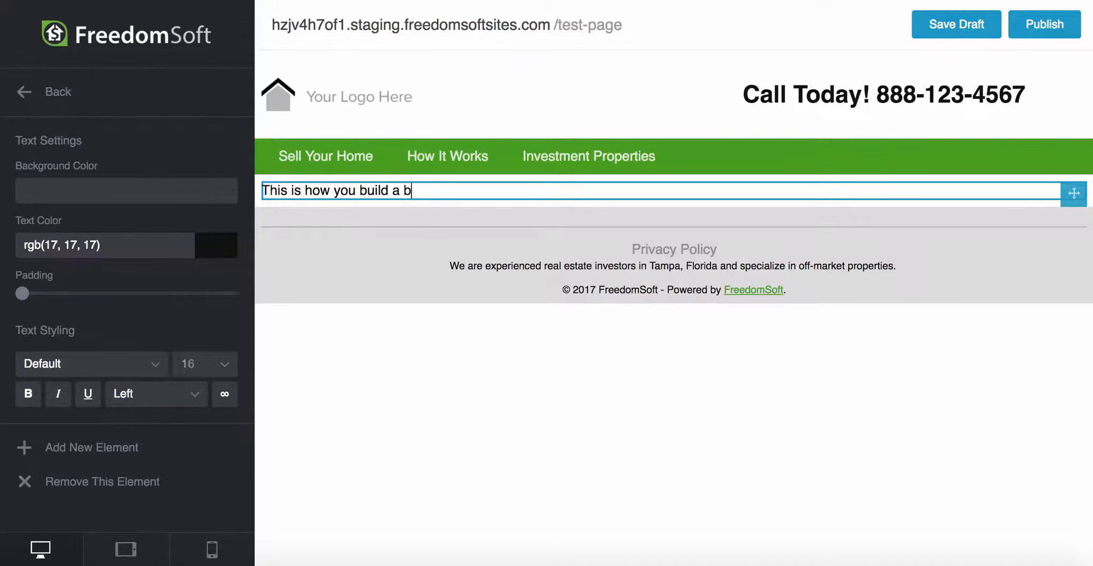
{"action": "key", "text": "BackSpace"}
{"action": "type", "text": "page"}
{"action": "left_click", "coordinate": [676, 91]}
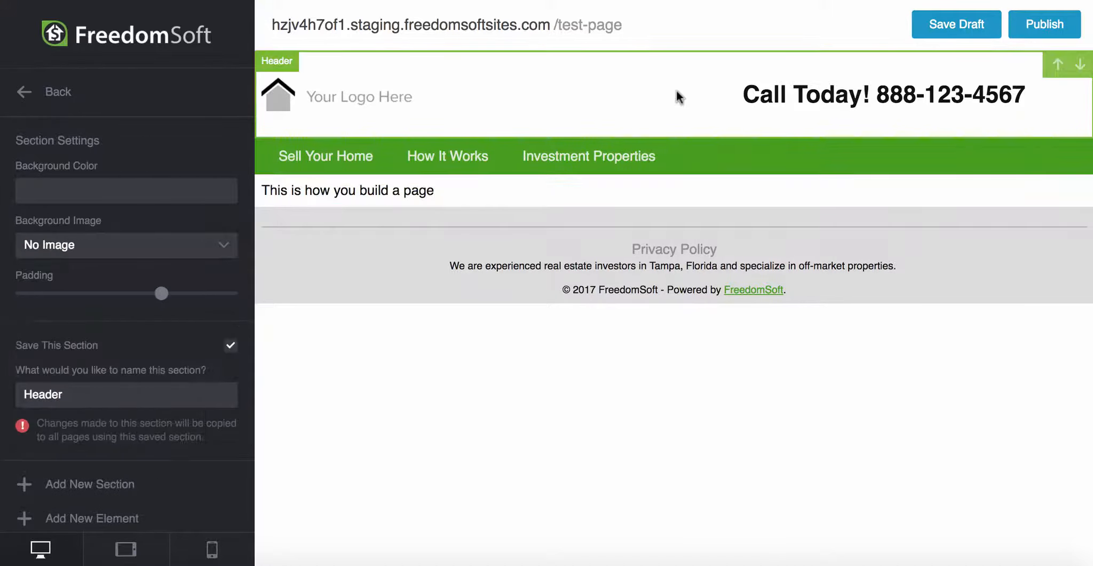
Step: Add a Right Sidebar section below the section containing "This is how you build a page"
{"action": "left_click", "coordinate": [444, 192]}
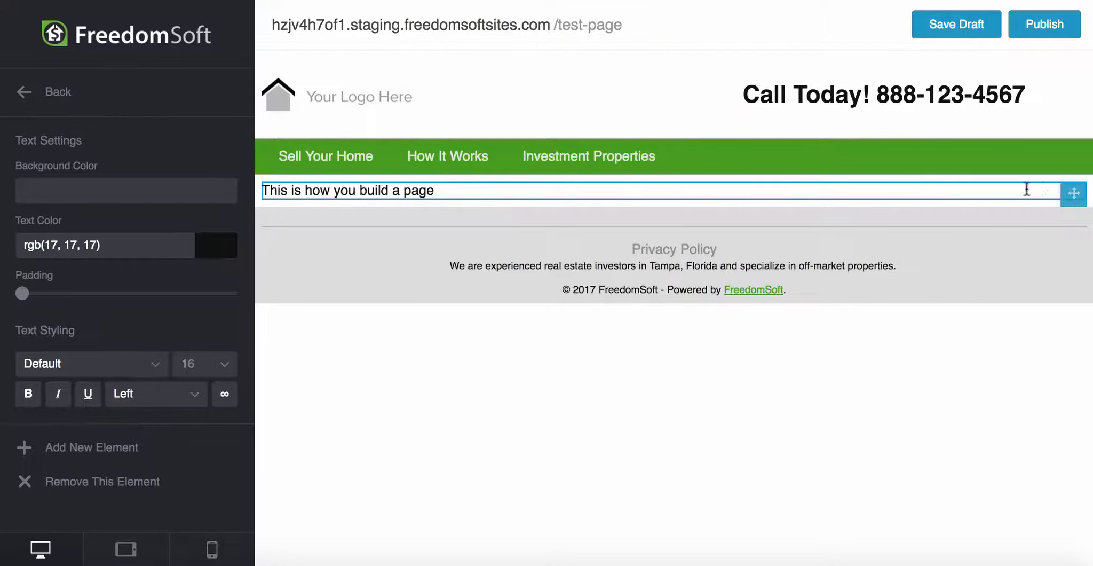
{"action": "left_click", "coordinate": [261, 185]}
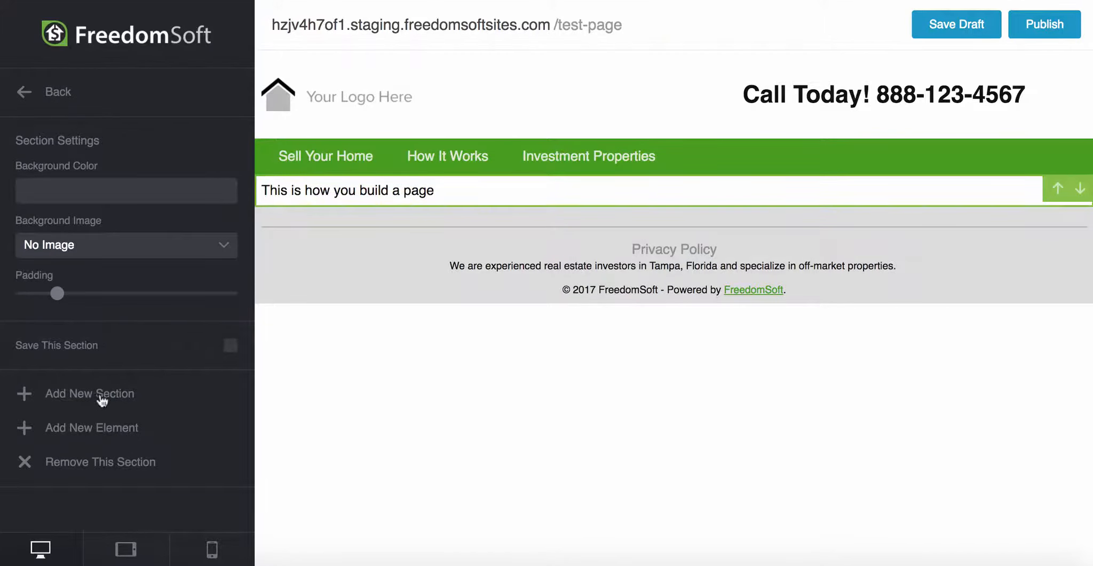
{"action": "left_click", "coordinate": [74, 402]}
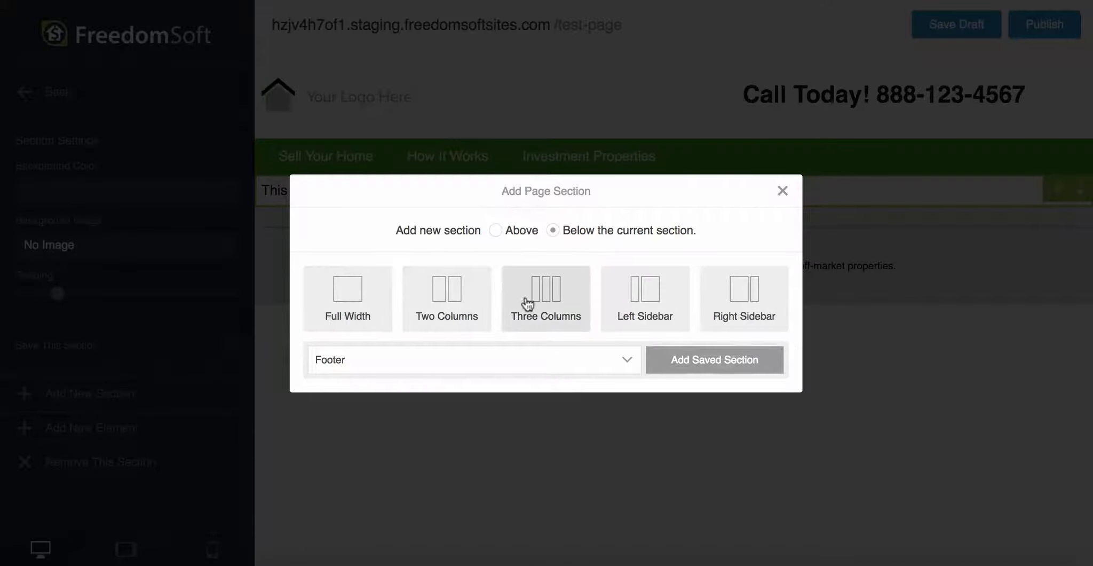
{"action": "left_click", "coordinate": [760, 290]}
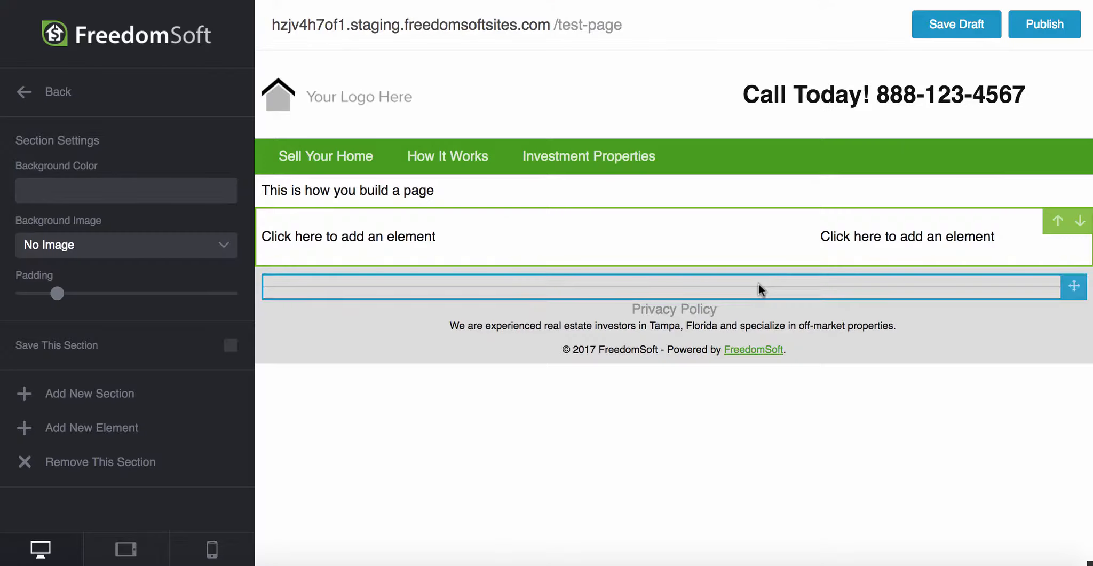
Step: Add a text element to the new section's wide column and move "This is how you build a page" beneath it
{"action": "left_click", "coordinate": [367, 233]}
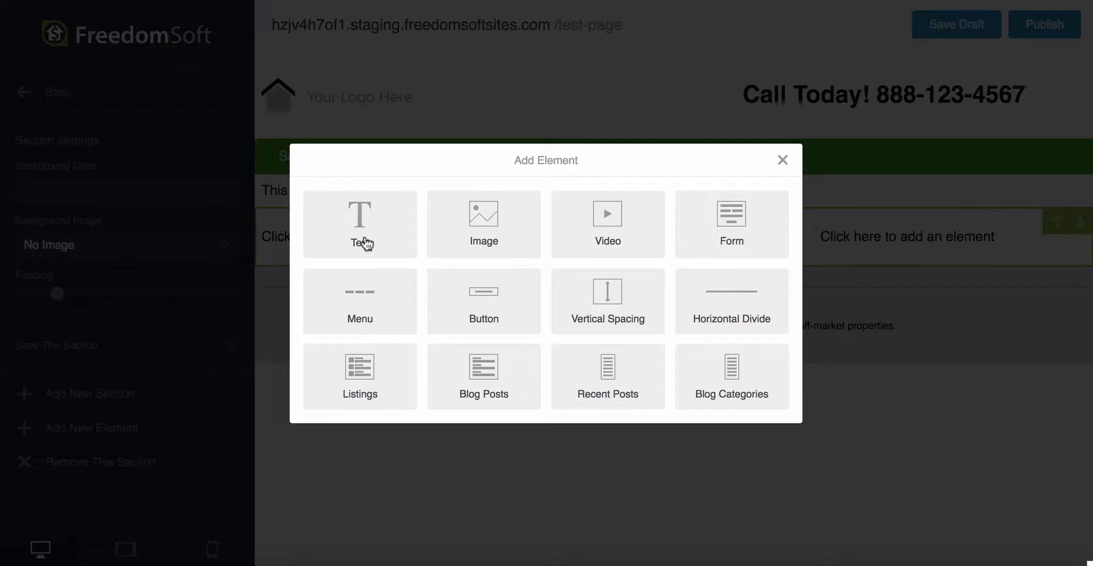
{"action": "left_click", "coordinate": [374, 210]}
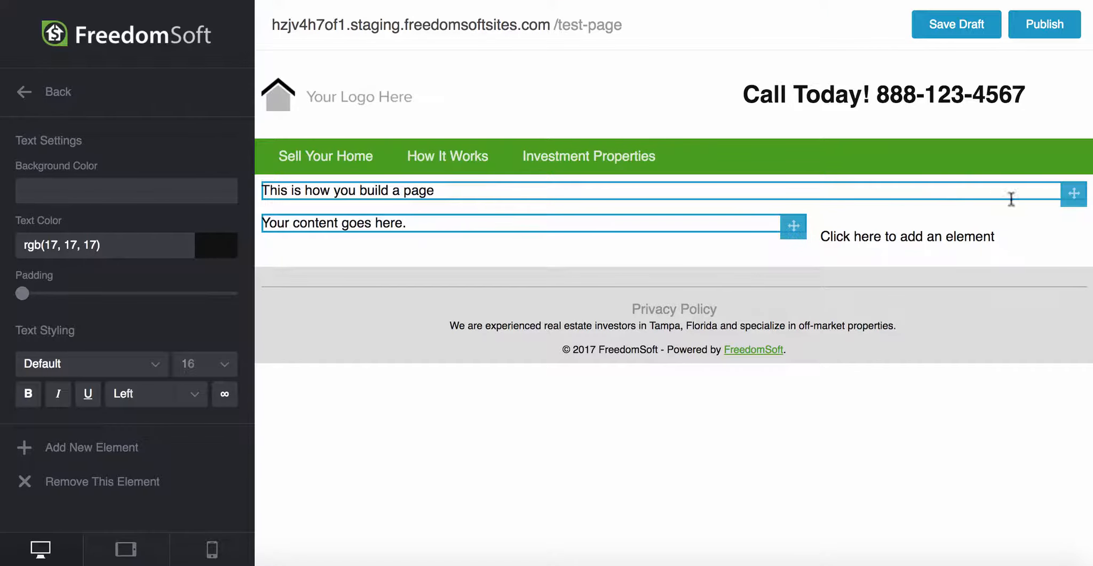
{"action": "left_click_drag", "start_coordinate": [1073, 193], "coordinate": [549, 216]}
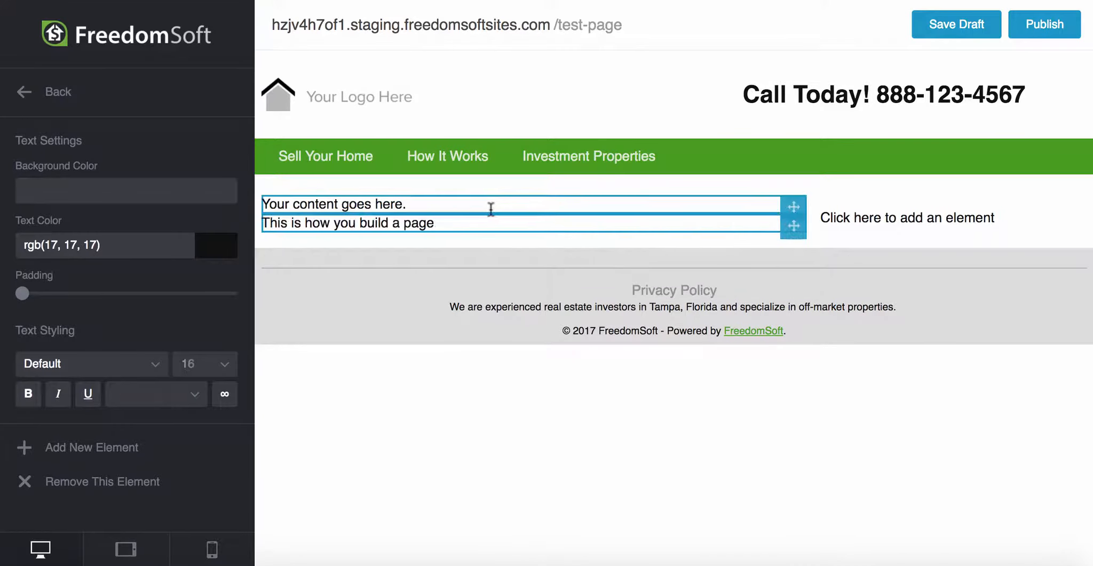
Step: Remove the placeholder text element "Your content goes here." from the wide column
{"action": "left_click", "coordinate": [408, 204]}
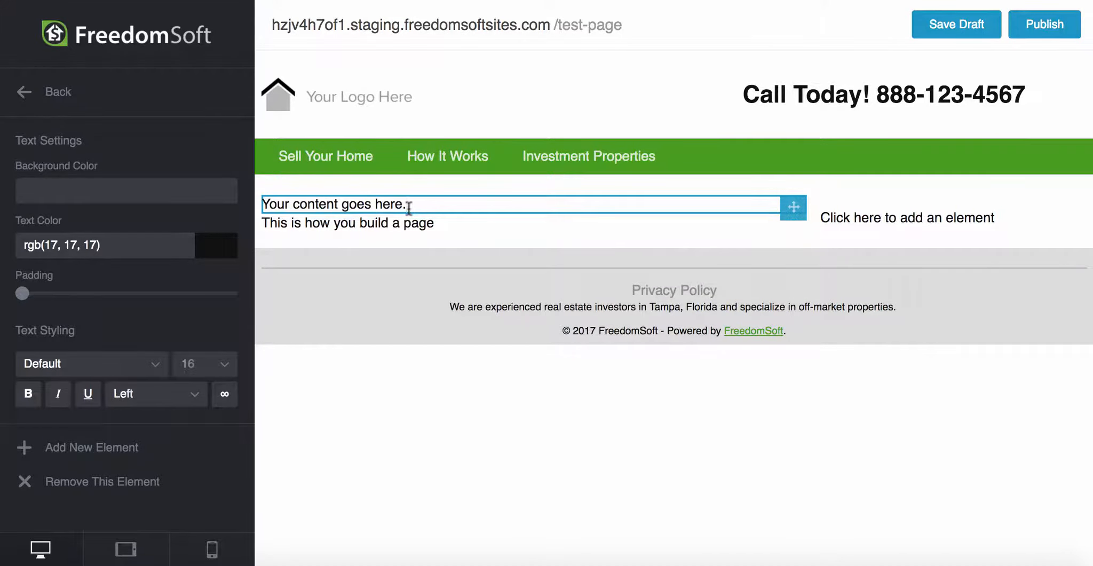
{"action": "left_click", "coordinate": [93, 480]}
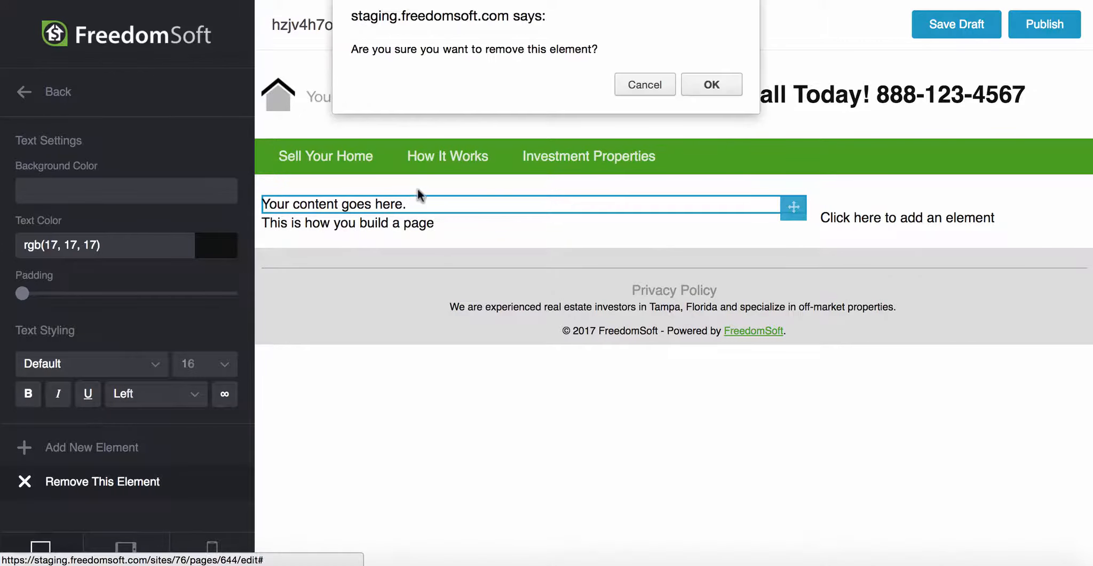
{"action": "left_click", "coordinate": [714, 82]}
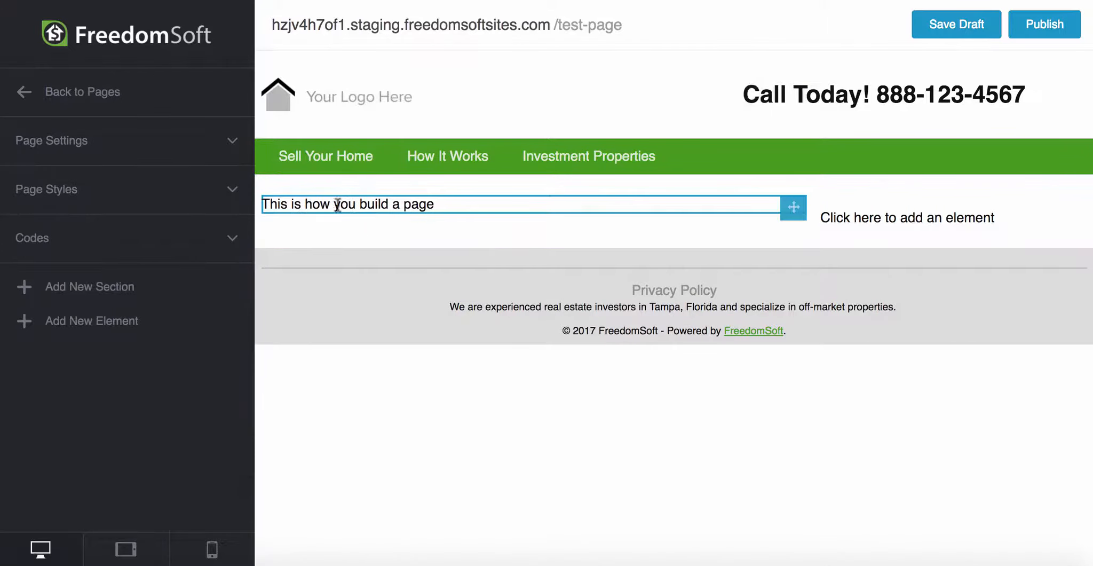
Step: Add a form element to the empty sidebar column and open its form settings
{"action": "left_click", "coordinate": [901, 220]}
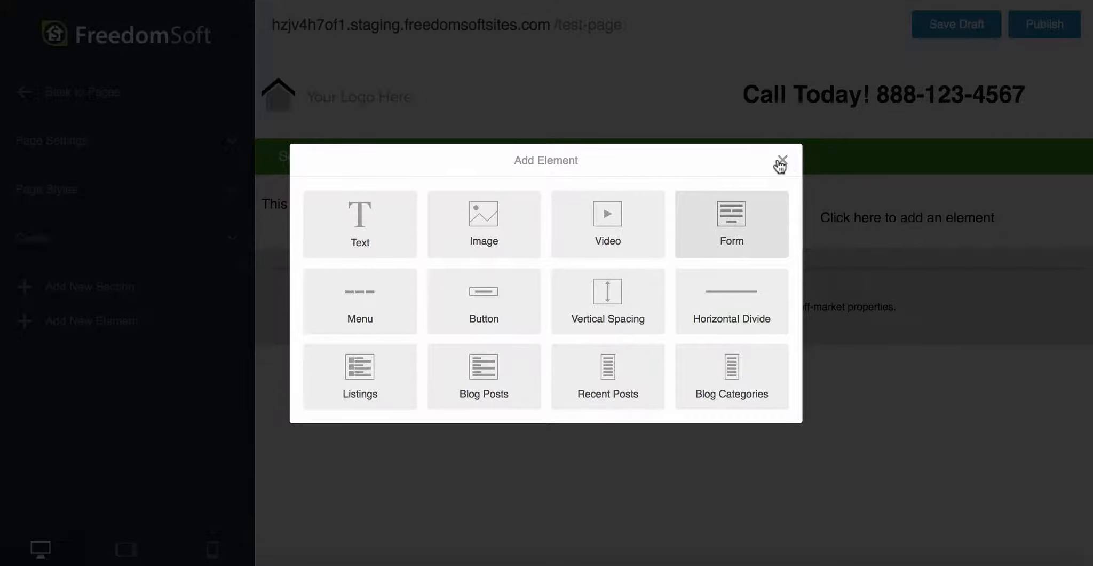
{"action": "left_click", "coordinate": [709, 216]}
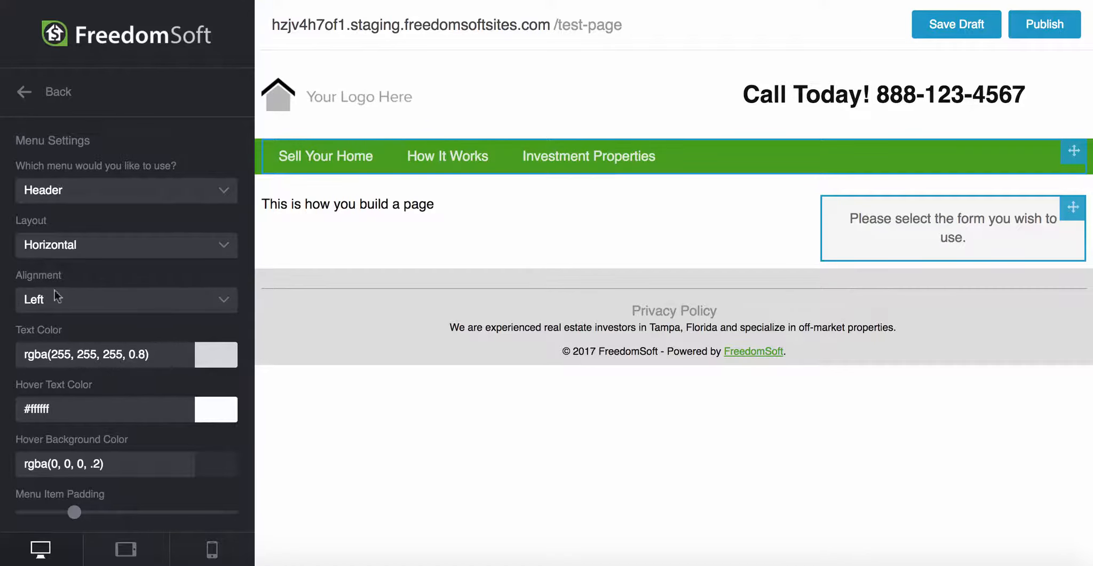
{"action": "left_click", "coordinate": [871, 217]}
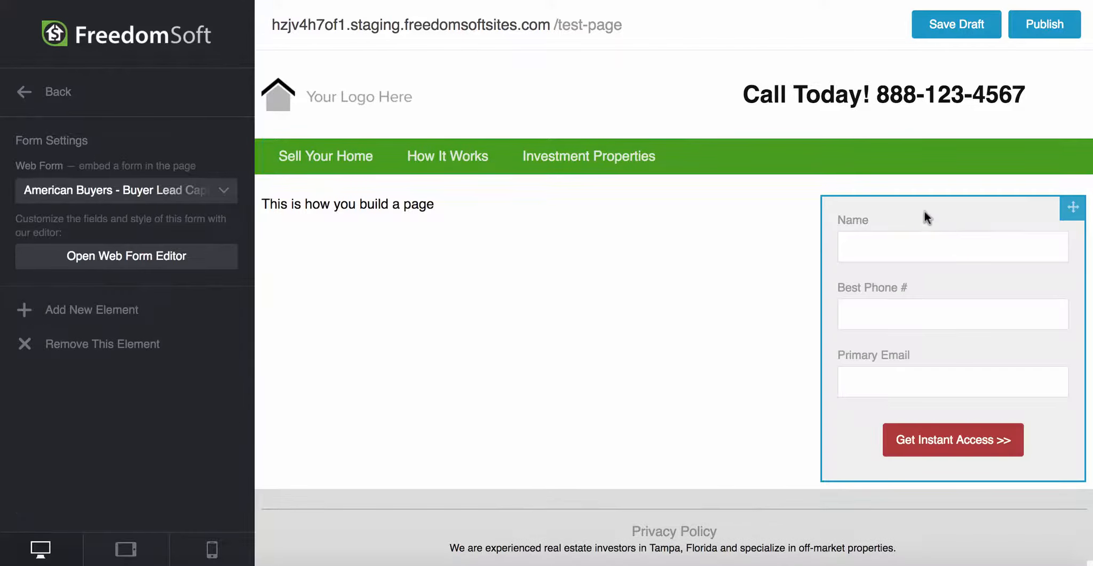
Step: Set the sidebar form's web form to the New Site Demo version of Buyer Lead Capture Page 1
{"action": "left_click", "coordinate": [214, 190]}
{"action": "scroll", "coordinate": [177, 396], "scroll_direction": "down", "scroll_amount": 3}
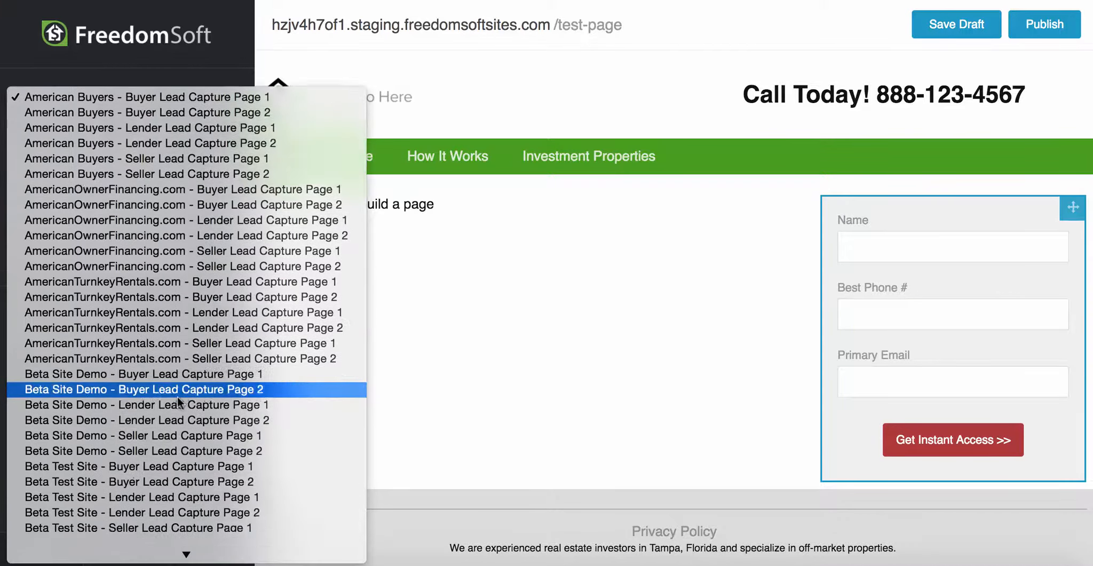
{"action": "scroll", "coordinate": [177, 399], "scroll_direction": "down", "scroll_amount": 5}
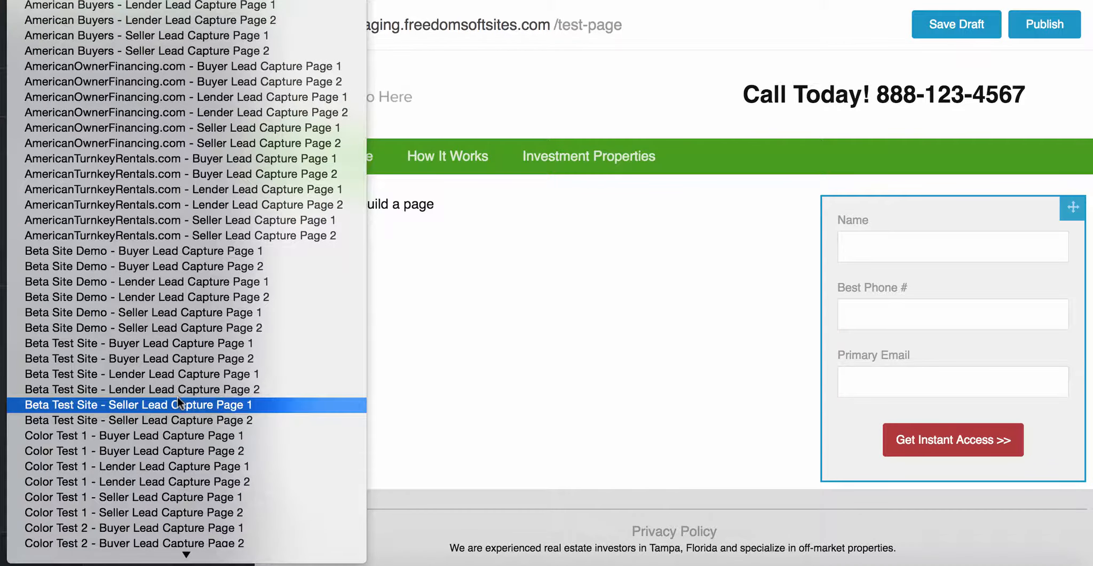
{"action": "scroll", "coordinate": [178, 401], "scroll_direction": "down", "scroll_amount": 15}
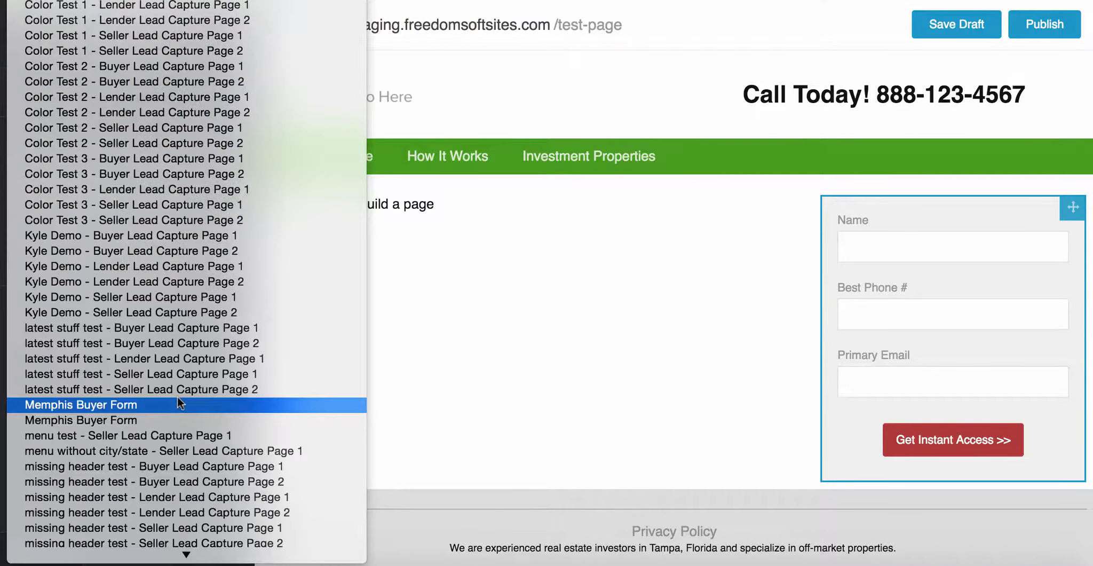
{"action": "scroll", "coordinate": [179, 403], "scroll_direction": "up", "scroll_amount": 14}
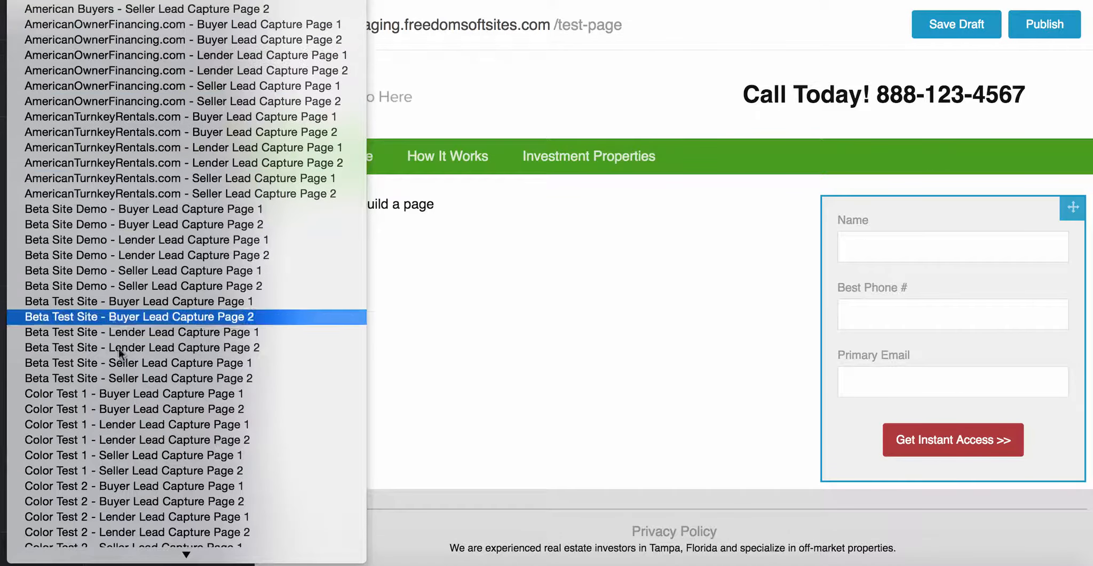
{"action": "scroll", "coordinate": [118, 353], "scroll_direction": "down", "scroll_amount": 20}
{"action": "scroll", "coordinate": [118, 352], "scroll_direction": "up", "scroll_amount": 7}
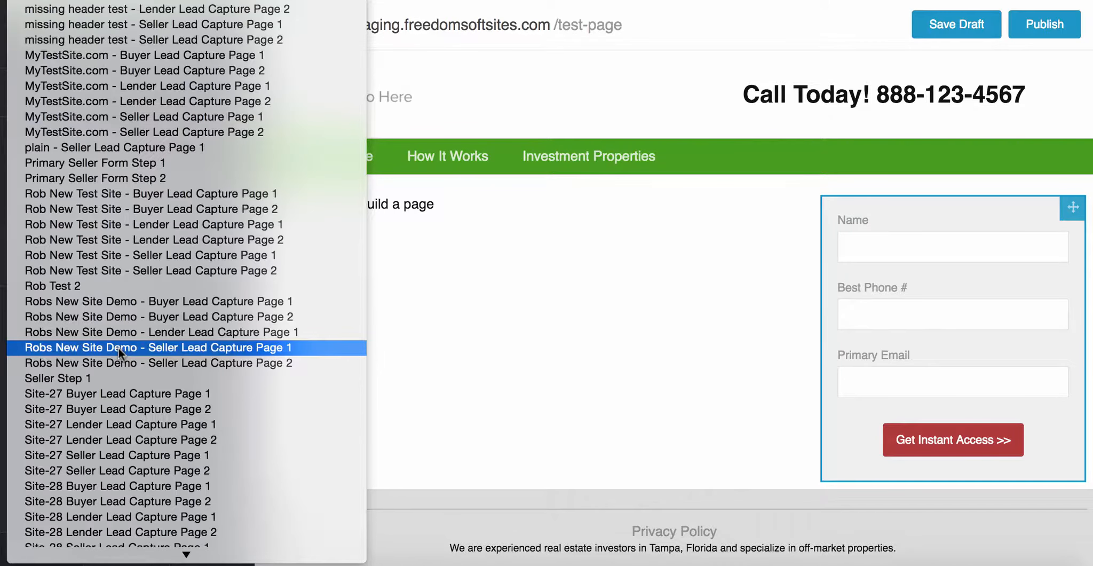
{"action": "scroll", "coordinate": [118, 349], "scroll_direction": "down", "scroll_amount": 3}
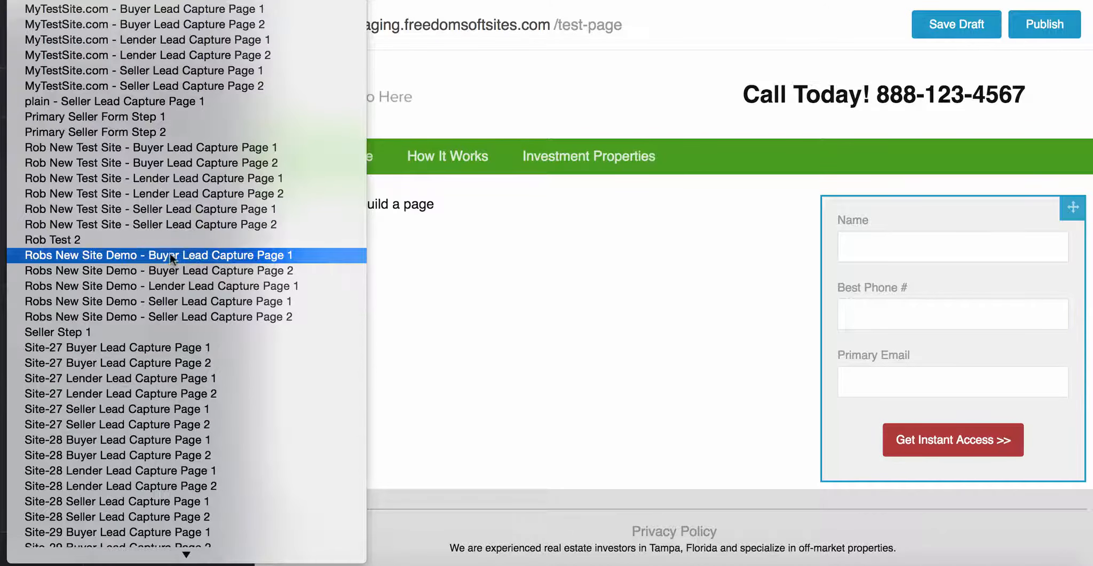
{"action": "left_click", "coordinate": [186, 255]}
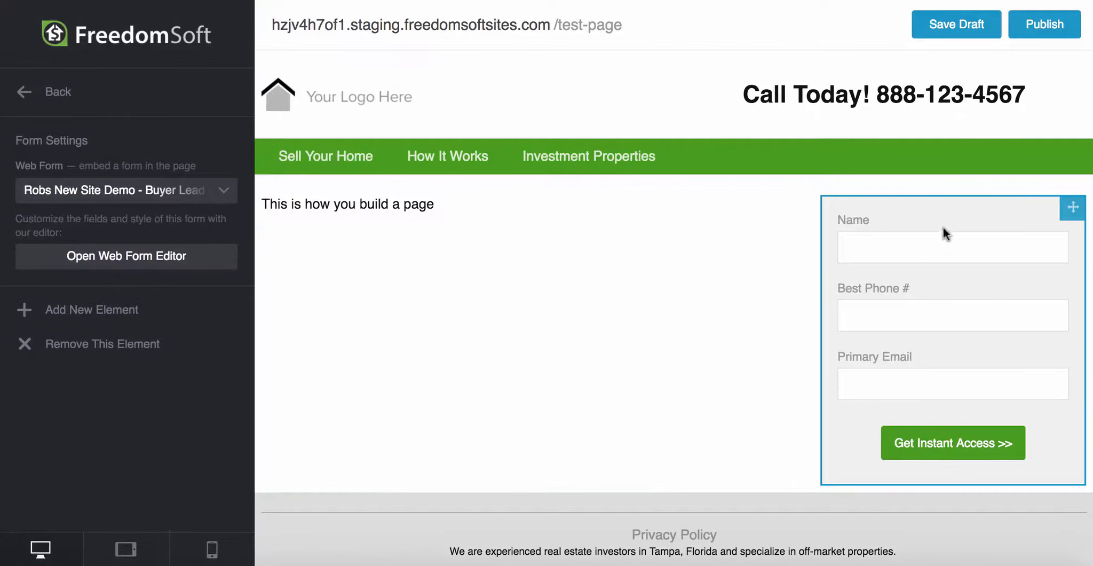
Step: Add a text element below the lead form in the sidebar column
{"action": "left_click", "coordinate": [344, 298]}
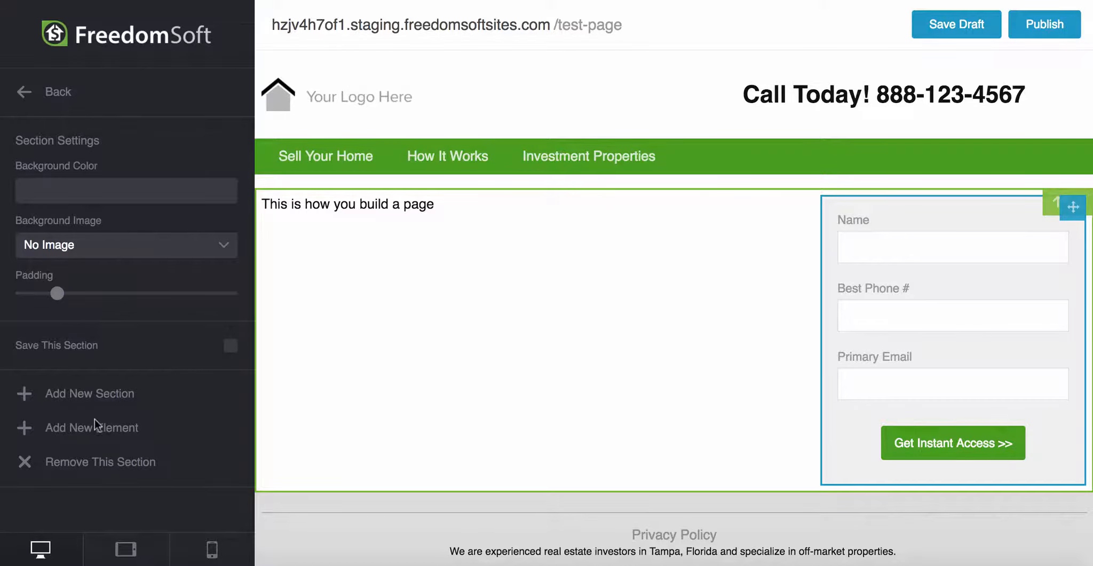
{"action": "left_click", "coordinate": [82, 310]}
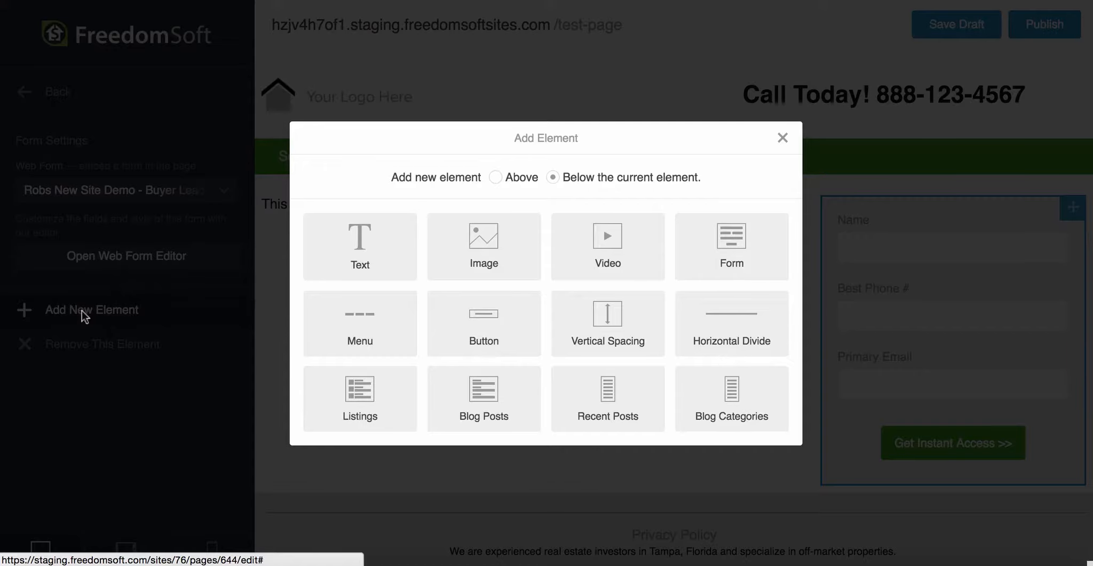
{"action": "left_click", "coordinate": [389, 248]}
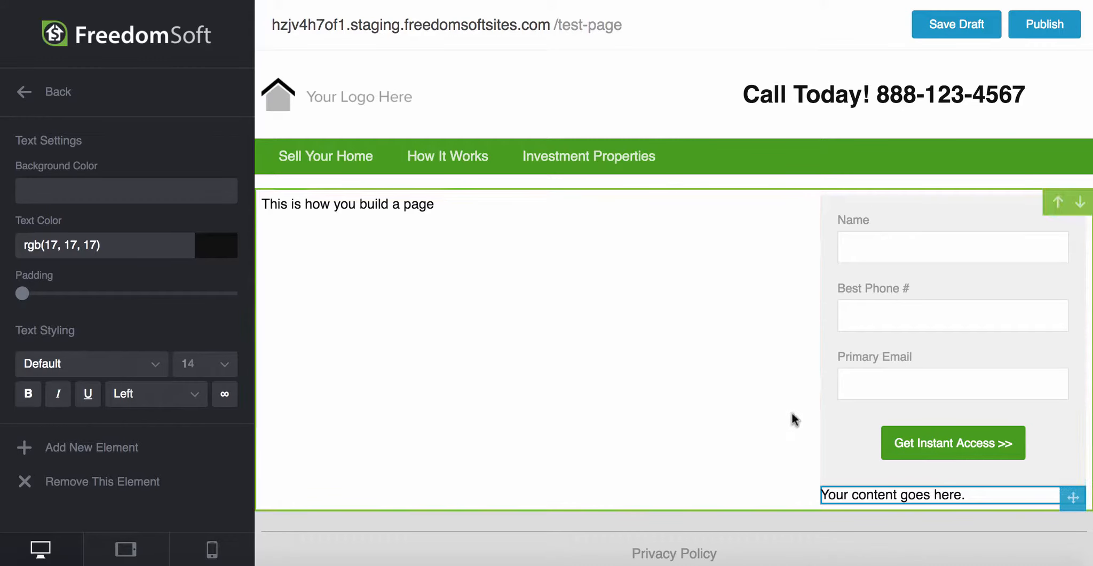
Step: Replace the sidebar placeholder text with "Fill IN The Form Below" and move that text element above the lead form
{"action": "triple_click", "coordinate": [868, 493]}
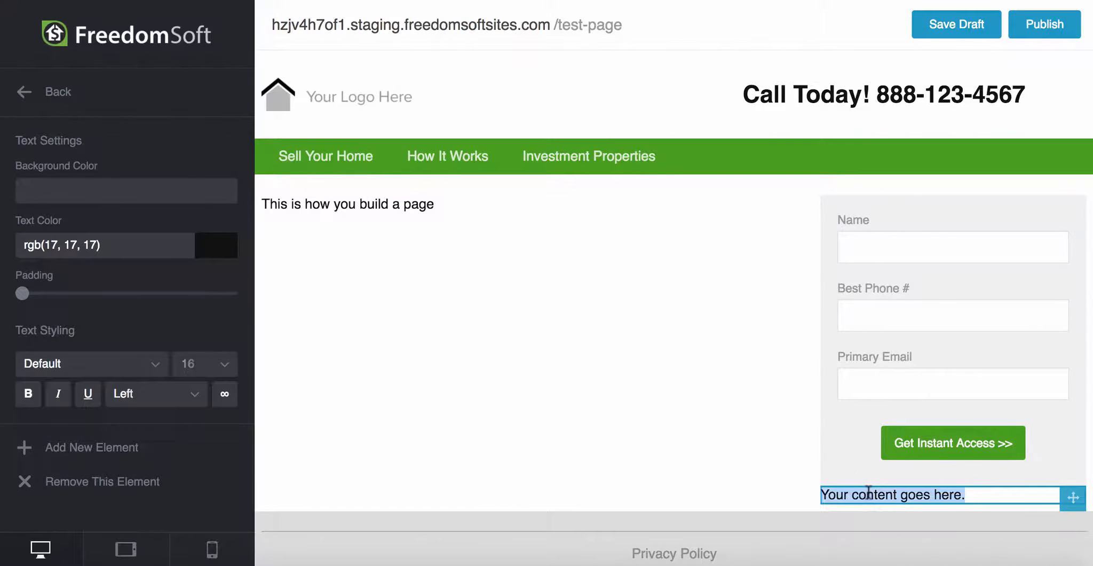
{"action": "type", "text": "Fill IN "}
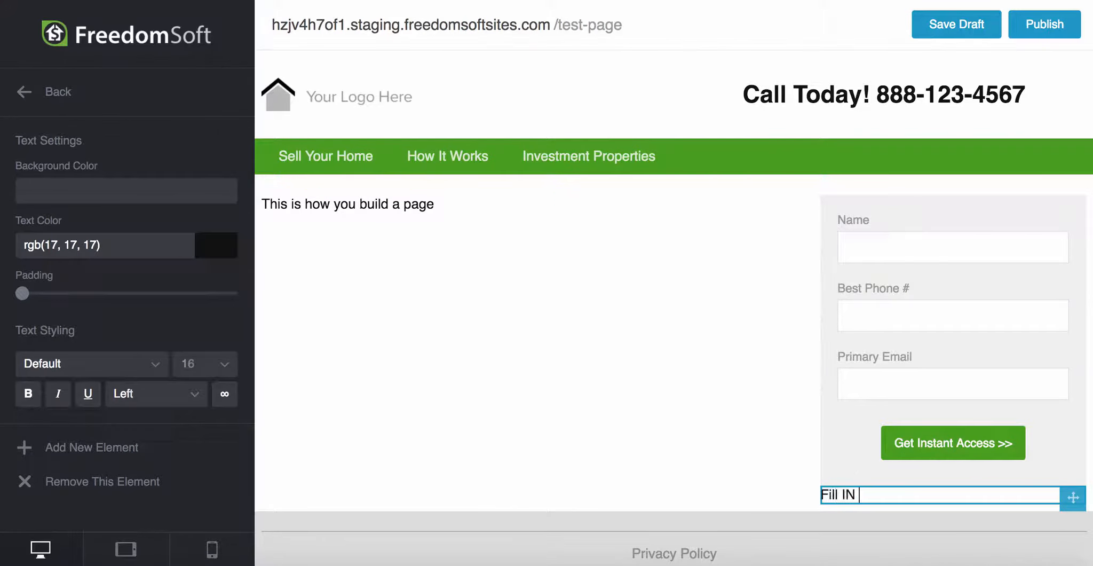
{"action": "type", "text": "The Form Be"}
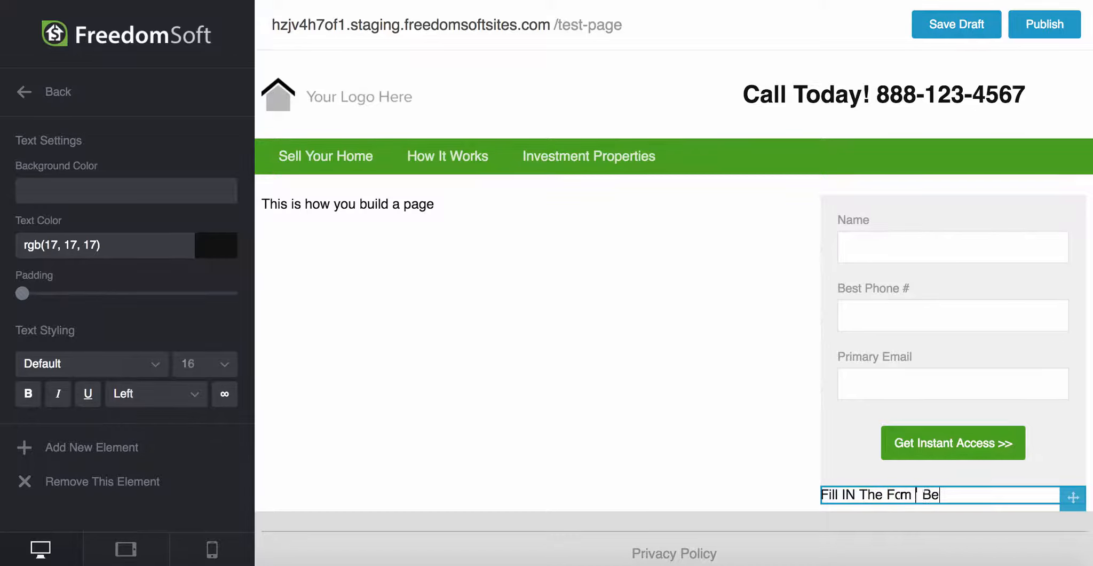
{"action": "type", "text": "low"}
{"action": "left_click_drag", "start_coordinate": [1070, 497], "coordinate": [1057, 195]}
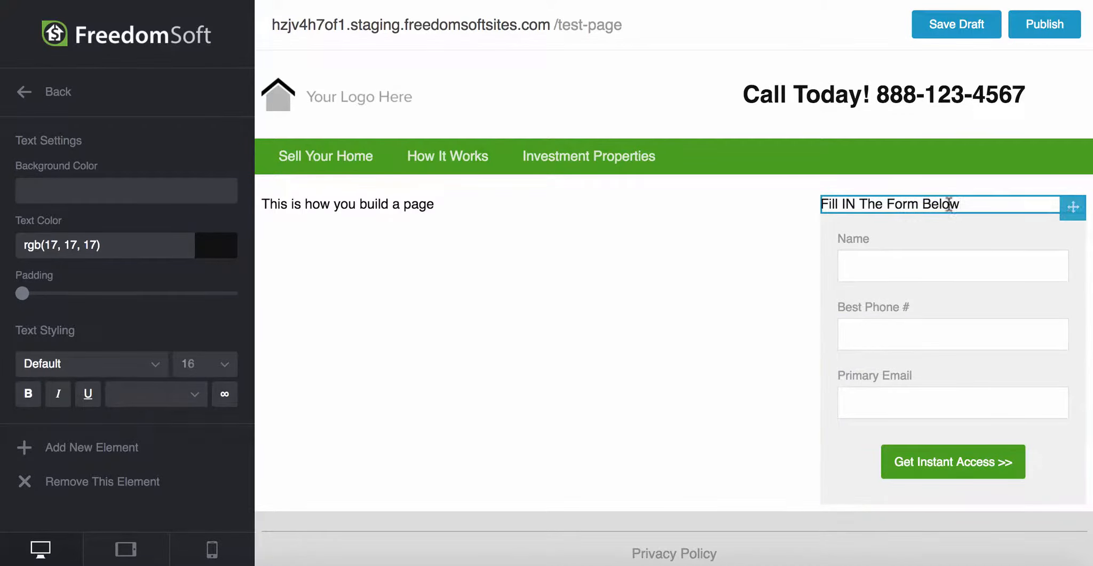
Step: Set the "Fill IN The Form Below" heading to font size 24 and center it
{"action": "triple_click", "coordinate": [939, 202]}
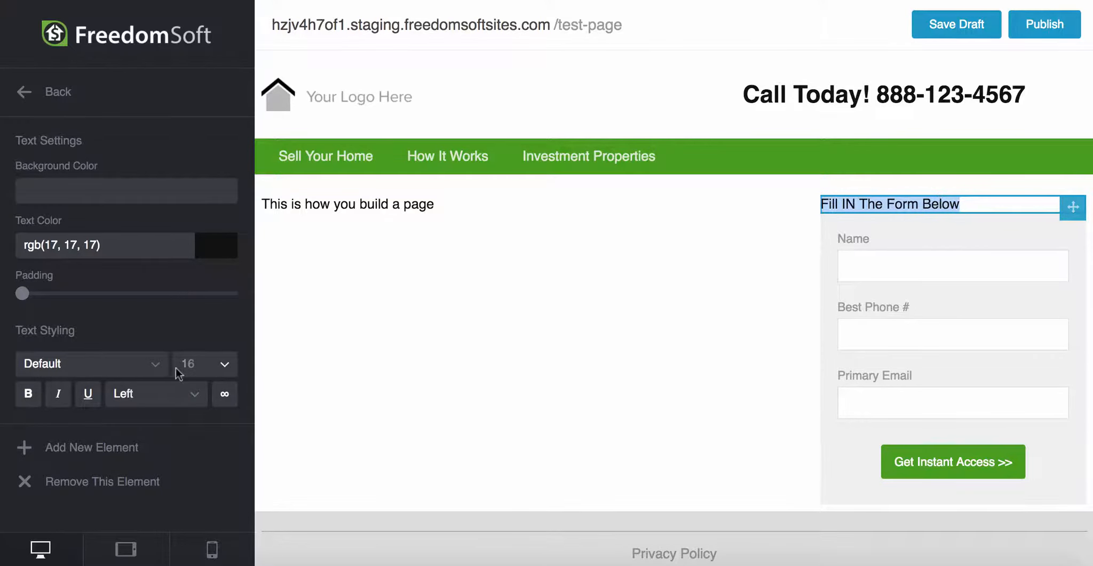
{"action": "left_click", "coordinate": [222, 369]}
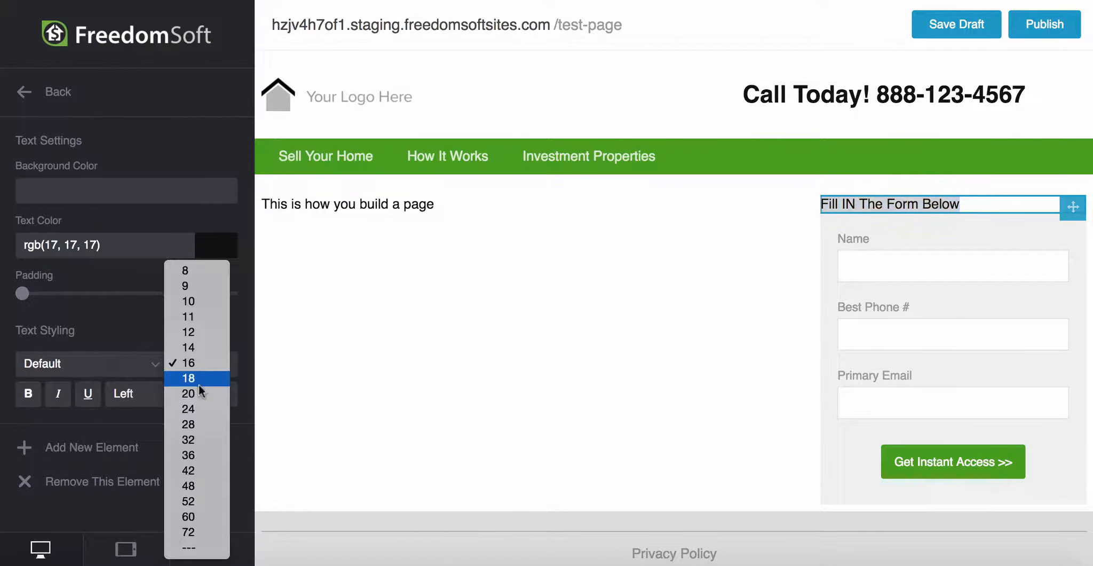
{"action": "left_click", "coordinate": [188, 409]}
{"action": "left_click", "coordinate": [138, 400]}
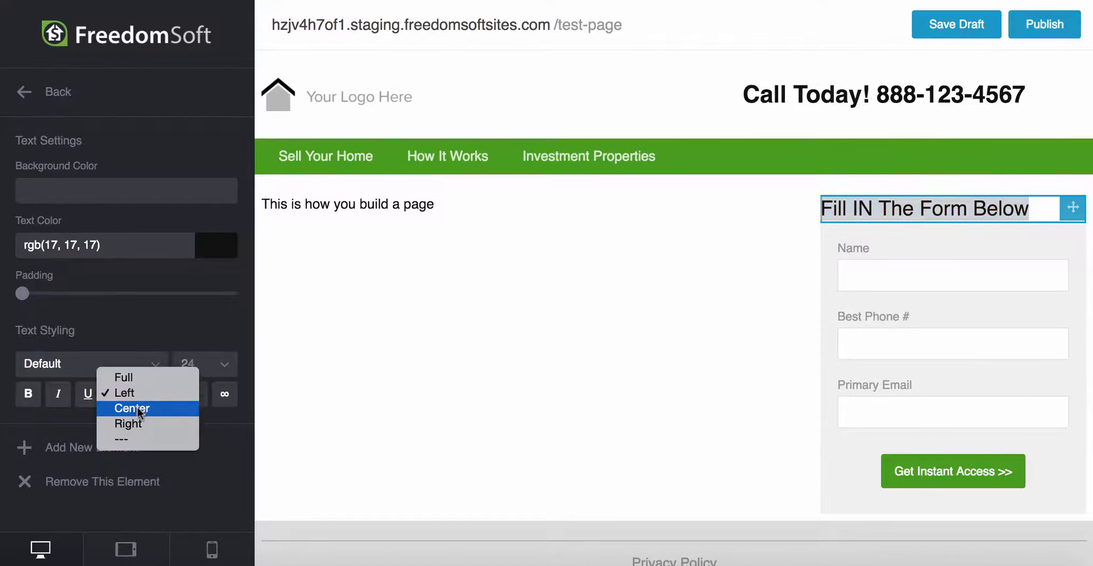
{"action": "left_click", "coordinate": [138, 408]}
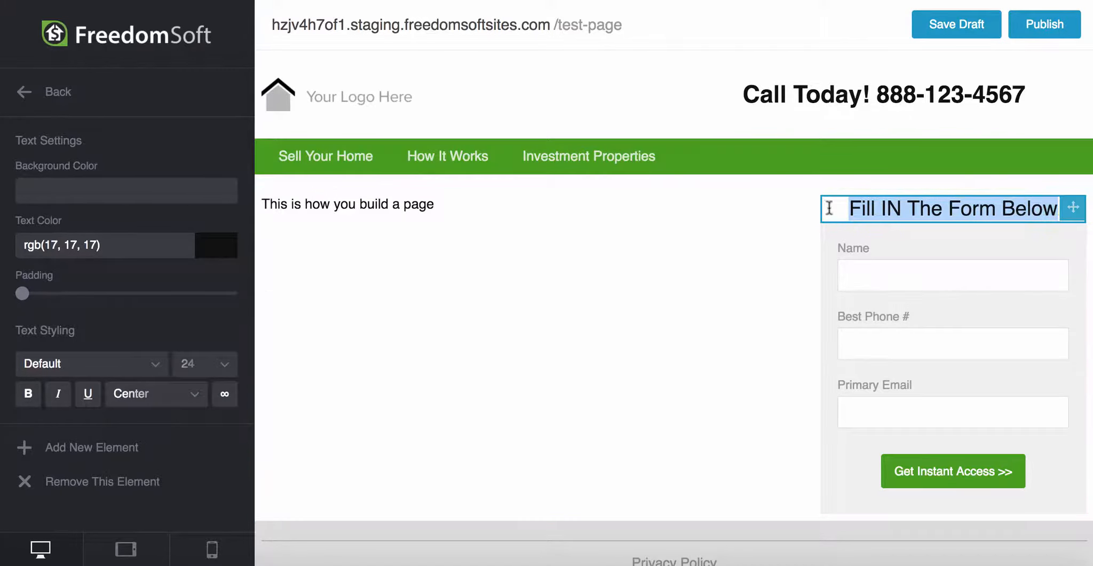
Step: Give the sidebar heading a red #fc0202 background and near-white #fff9f9 text
{"action": "left_click", "coordinate": [68, 193]}
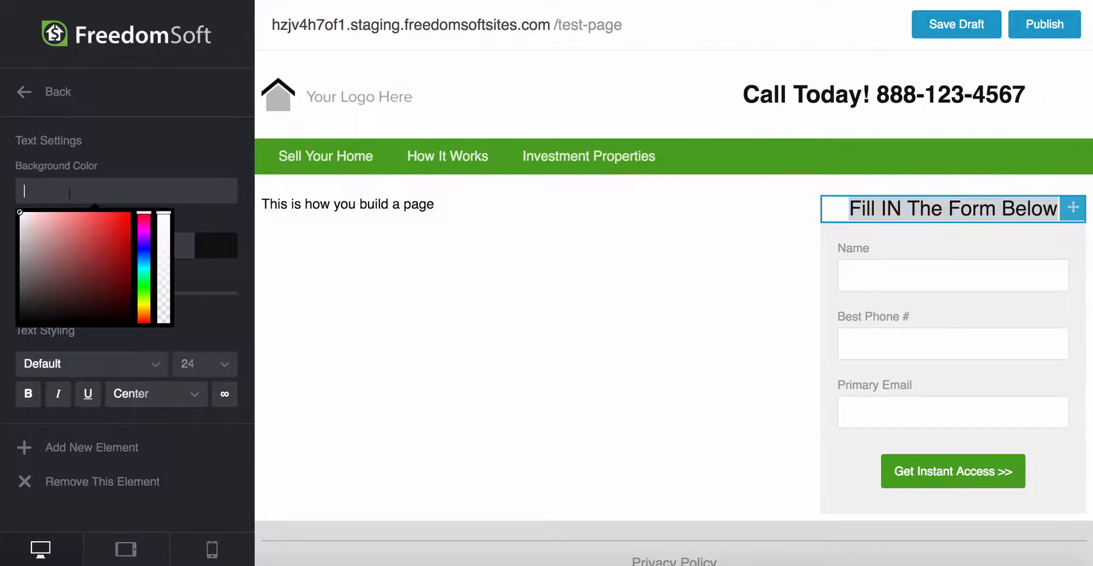
{"action": "left_click_drag", "start_coordinate": [81, 256], "coordinate": [130, 213]}
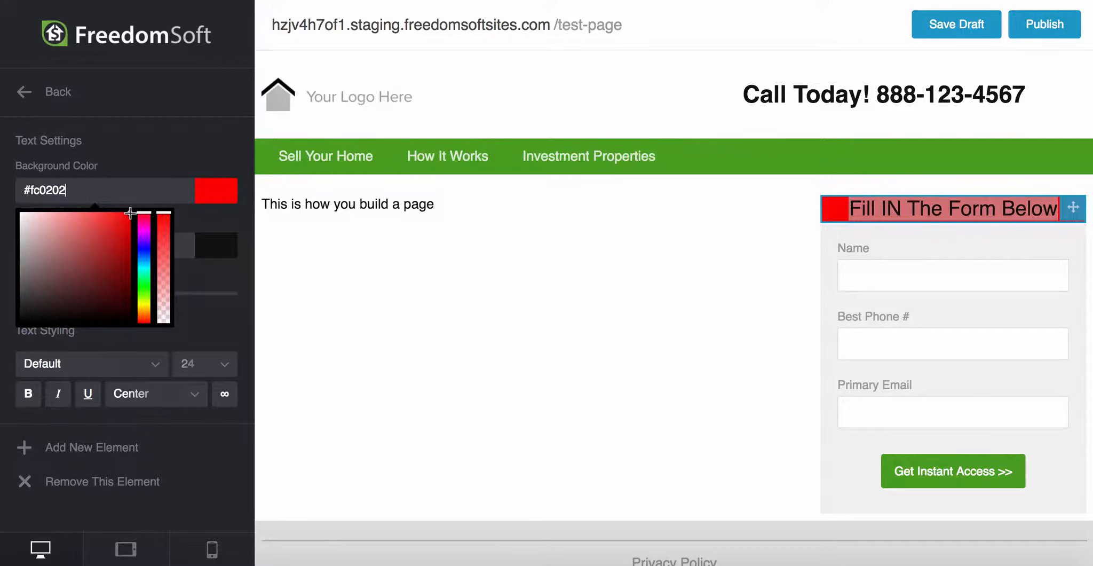
{"action": "left_click", "coordinate": [227, 148]}
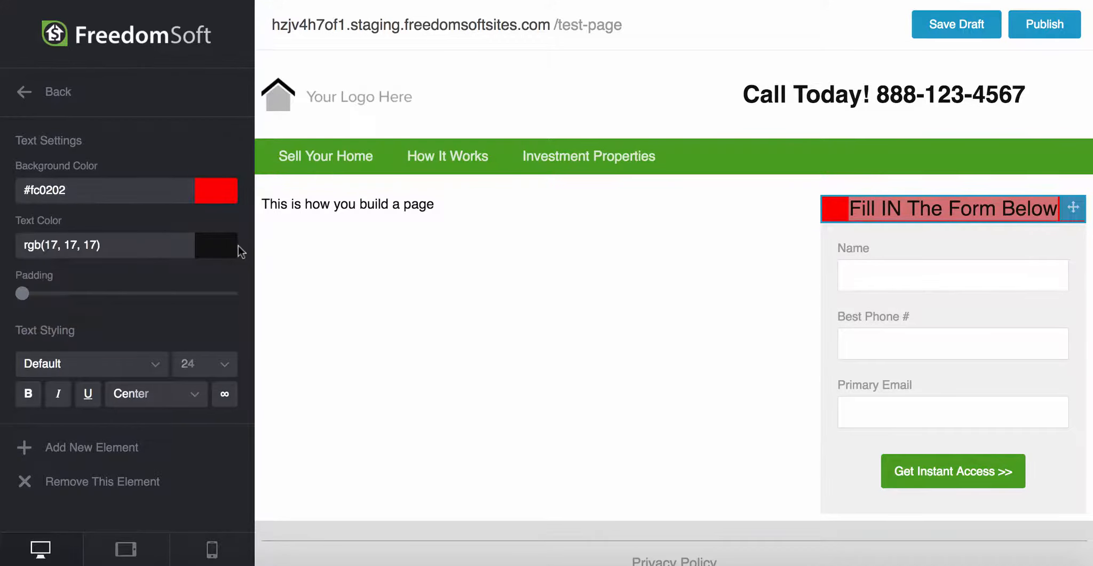
{"action": "left_click", "coordinate": [214, 247]}
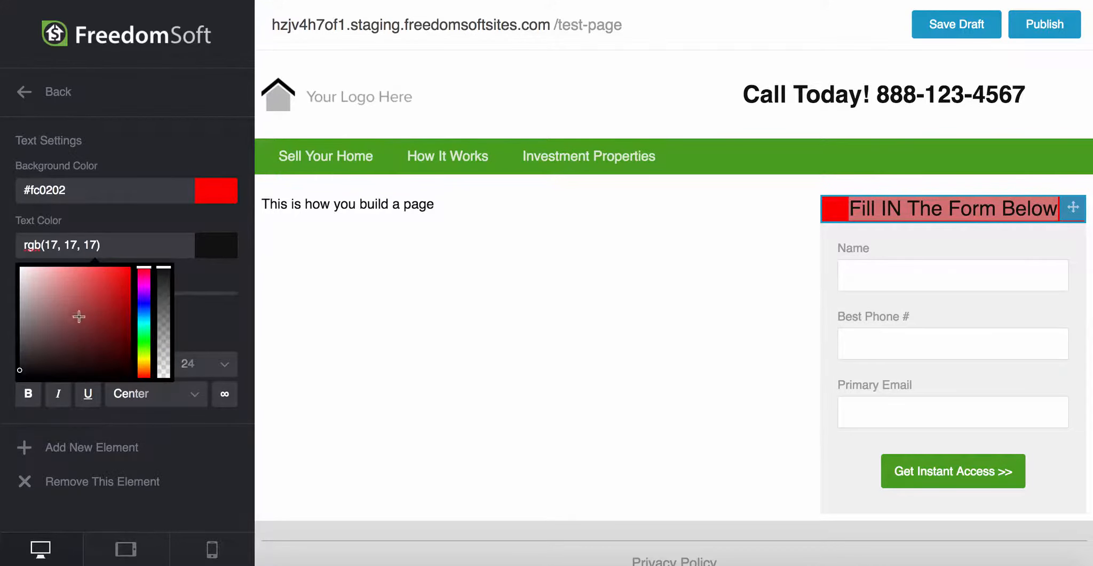
{"action": "left_click", "coordinate": [31, 274]}
{"action": "left_click_drag", "start_coordinate": [31, 274], "coordinate": [21, 266]}
{"action": "left_click", "coordinate": [232, 144]}
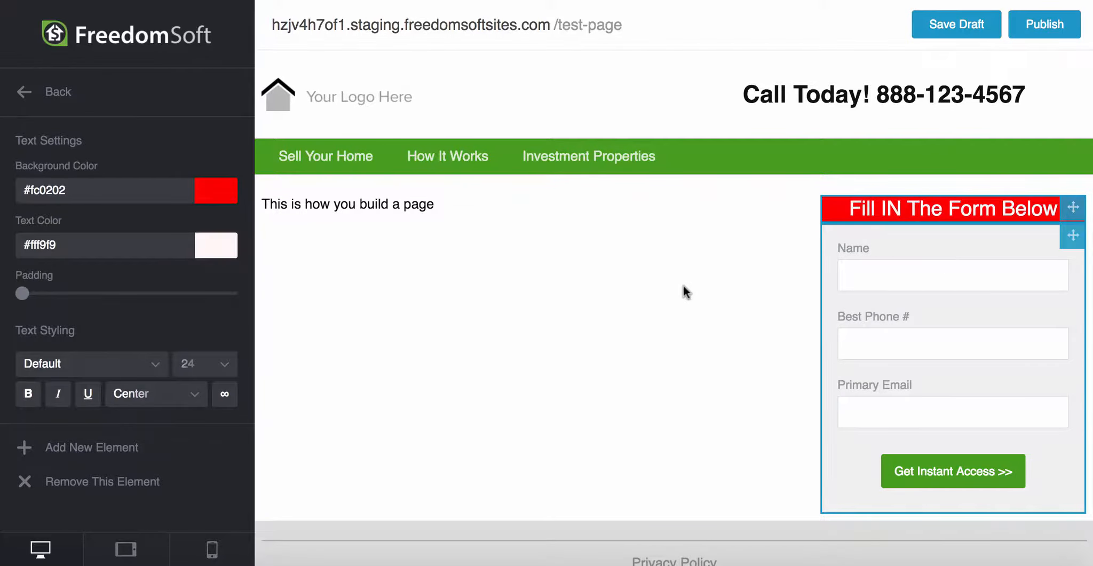
Step: Publish the Test Page, view its live version, and return to the page editor
{"action": "scroll", "coordinate": [683, 290], "scroll_direction": "down", "scroll_amount": 2}
{"action": "scroll", "coordinate": [683, 290], "scroll_direction": "up", "scroll_amount": 2}
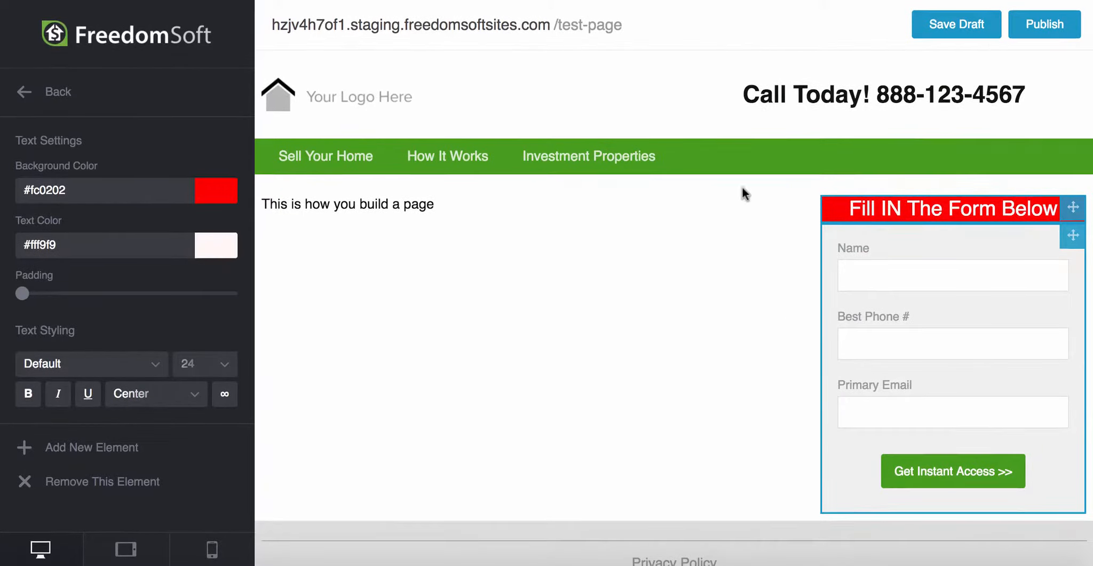
{"action": "left_click", "coordinate": [1040, 24]}
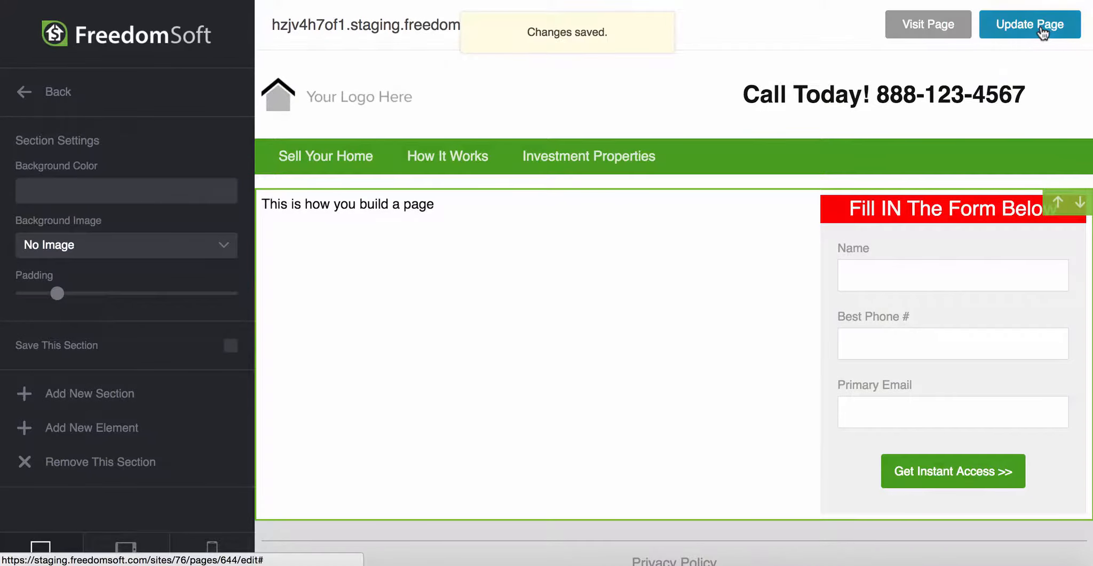
{"action": "left_click", "coordinate": [925, 30]}
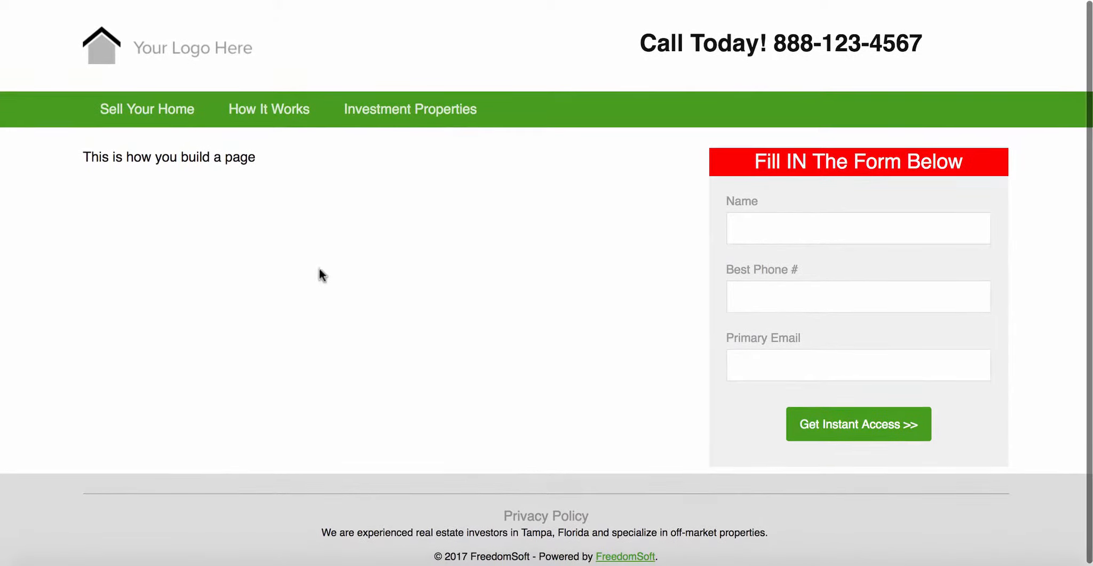
{"action": "key", "text": "super+w"}
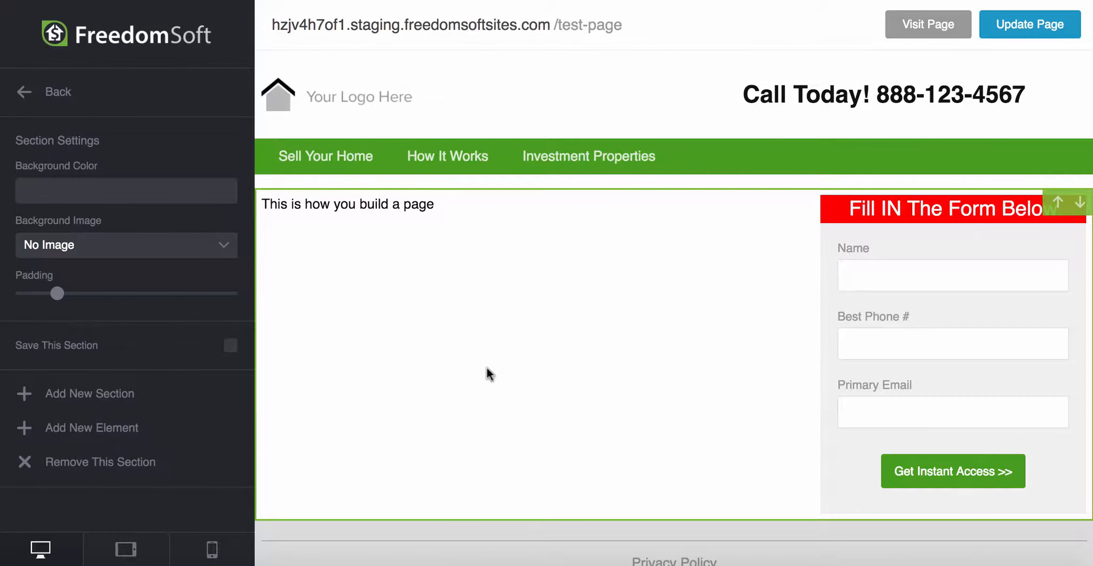
Step: Preview the Test Page in the tablet and mobile layouts, and return to the desktop layout
{"action": "scroll", "coordinate": [443, 274], "scroll_direction": "down", "scroll_amount": 2}
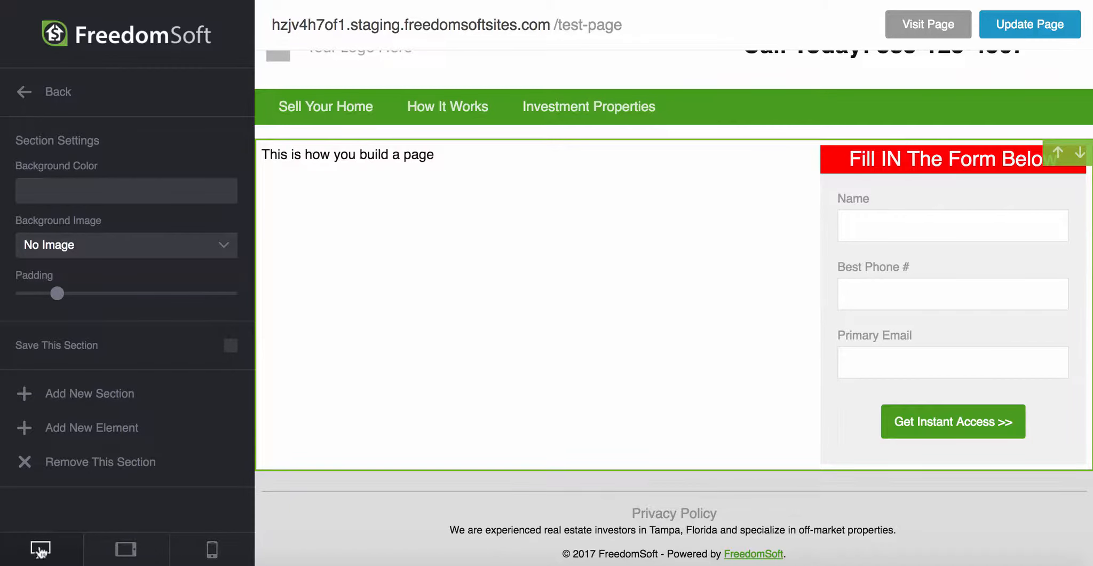
{"action": "left_click", "coordinate": [126, 549]}
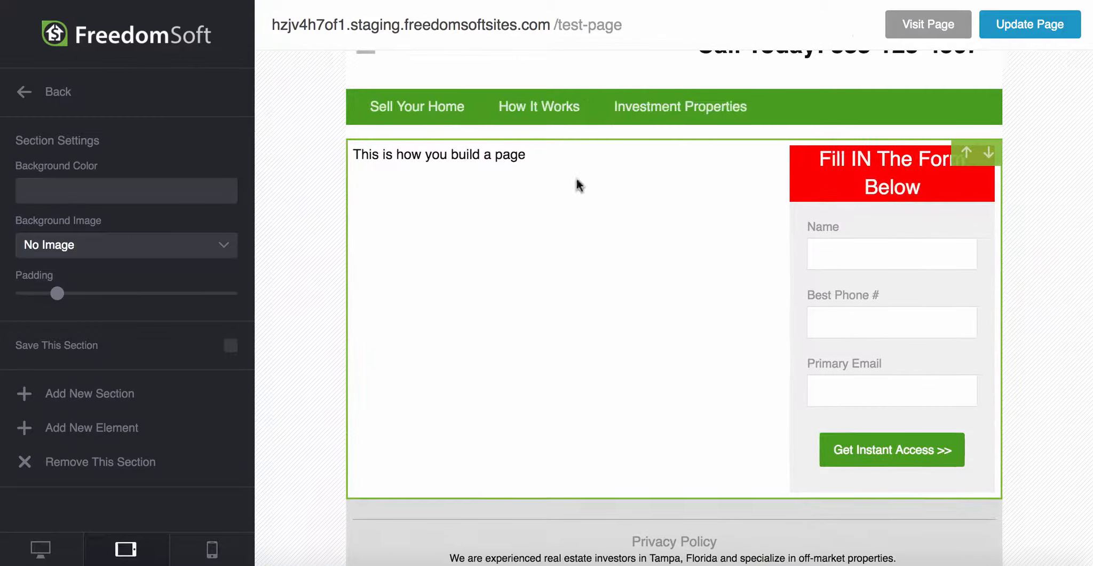
{"action": "scroll", "coordinate": [611, 333], "scroll_direction": "up", "scroll_amount": 2}
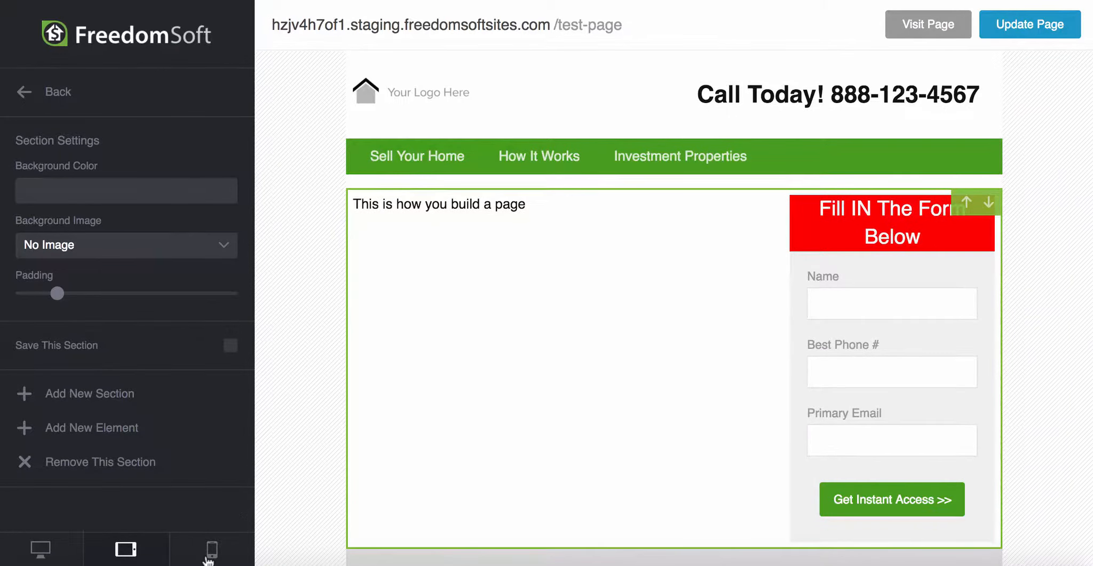
{"action": "left_click", "coordinate": [209, 555]}
{"action": "scroll", "coordinate": [564, 348], "scroll_direction": "down", "scroll_amount": 2}
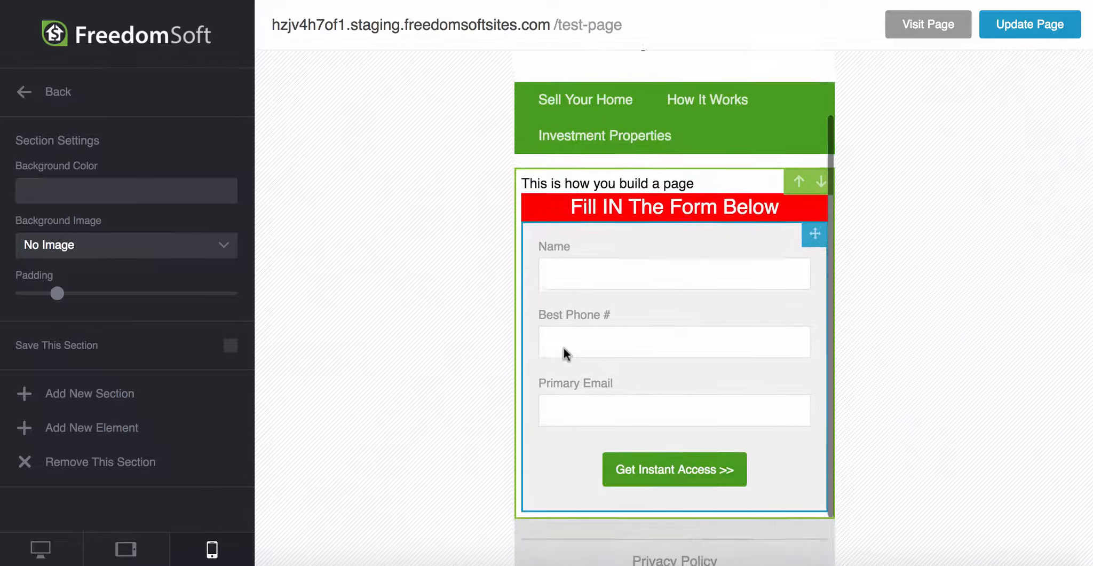
{"action": "scroll", "coordinate": [564, 350], "scroll_direction": "down", "scroll_amount": 1}
{"action": "scroll", "coordinate": [563, 349], "scroll_direction": "up", "scroll_amount": 3}
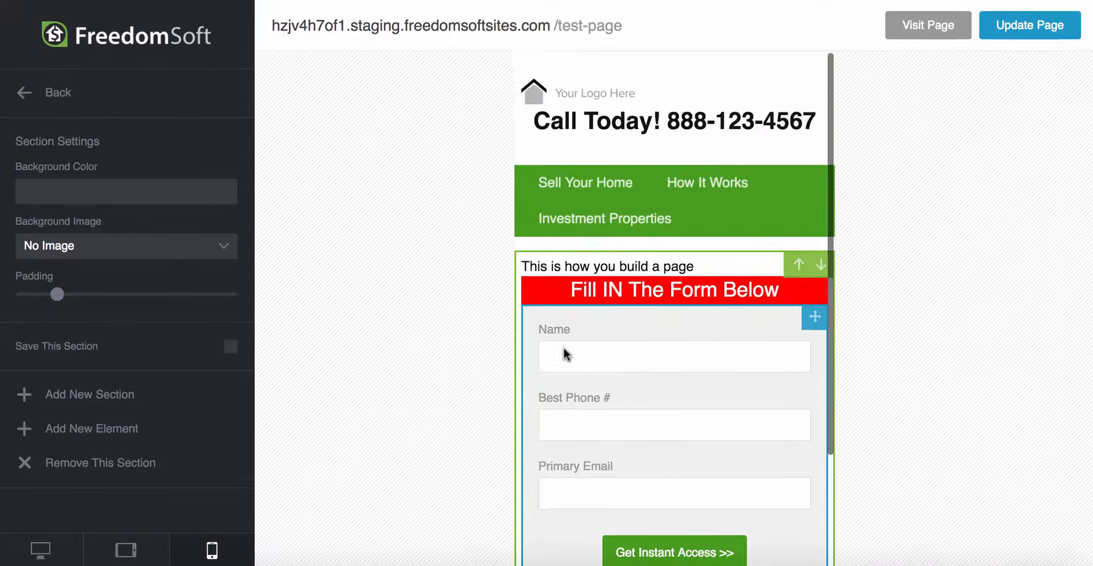
{"action": "left_click", "coordinate": [53, 549]}
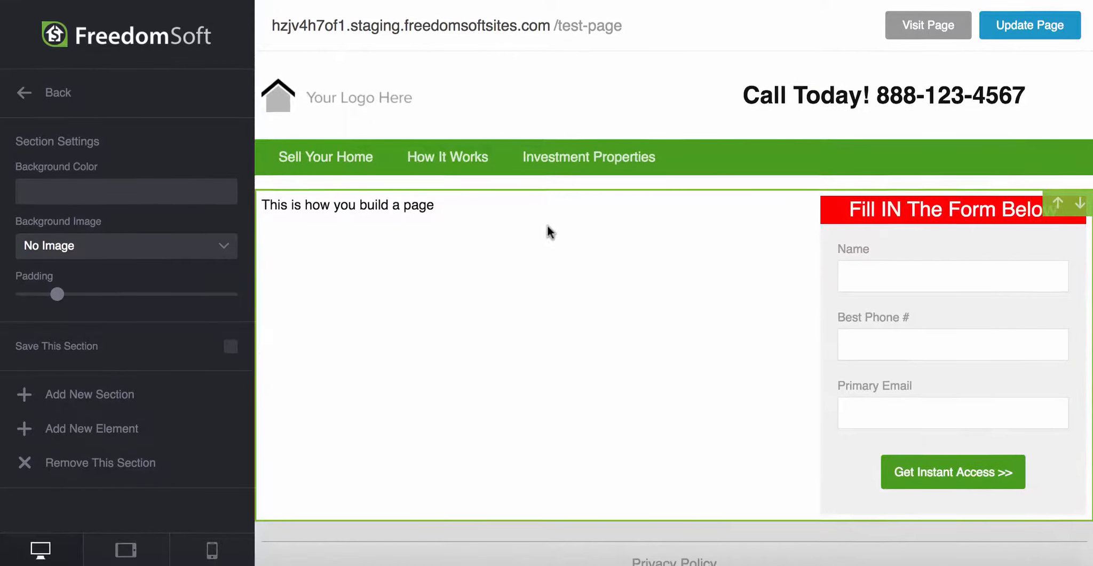
Step: Leave the page editor and the website's management area, and open the account's list of web forms
{"action": "left_click", "coordinate": [421, 205]}
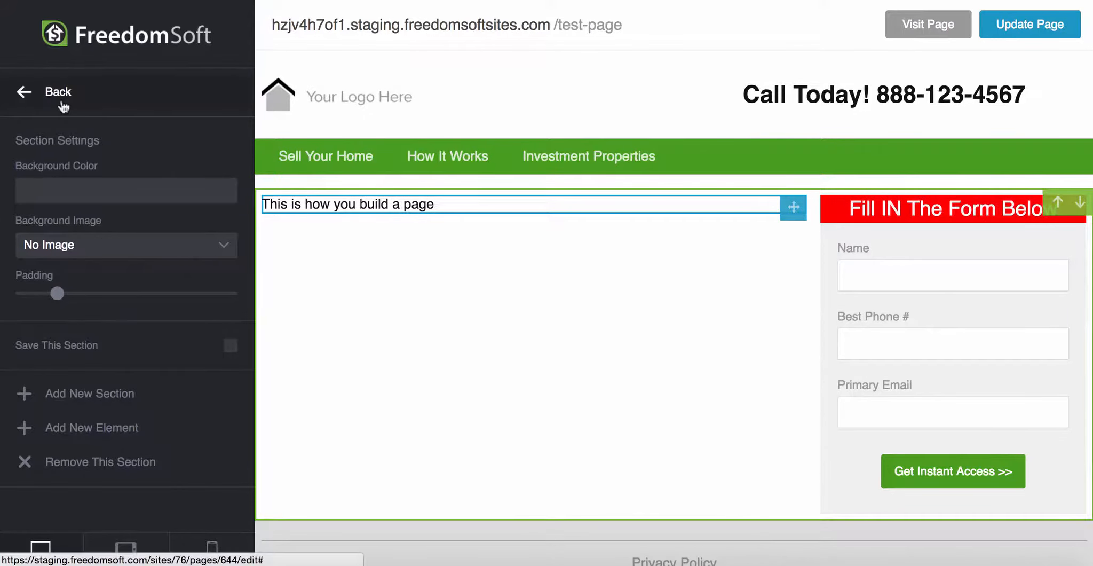
{"action": "left_click", "coordinate": [398, 422]}
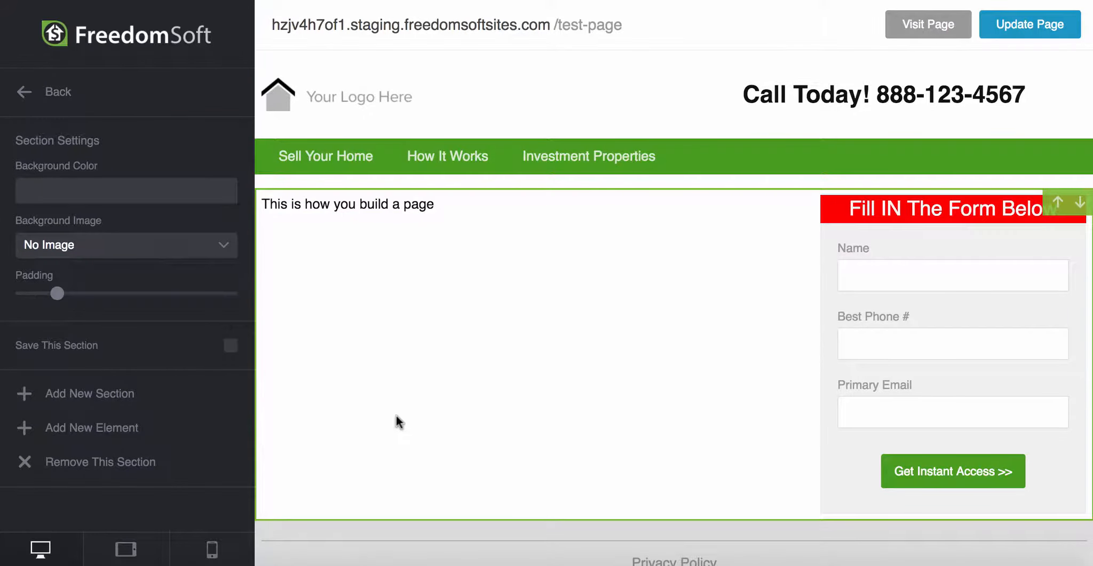
{"action": "left_click", "coordinate": [42, 99]}
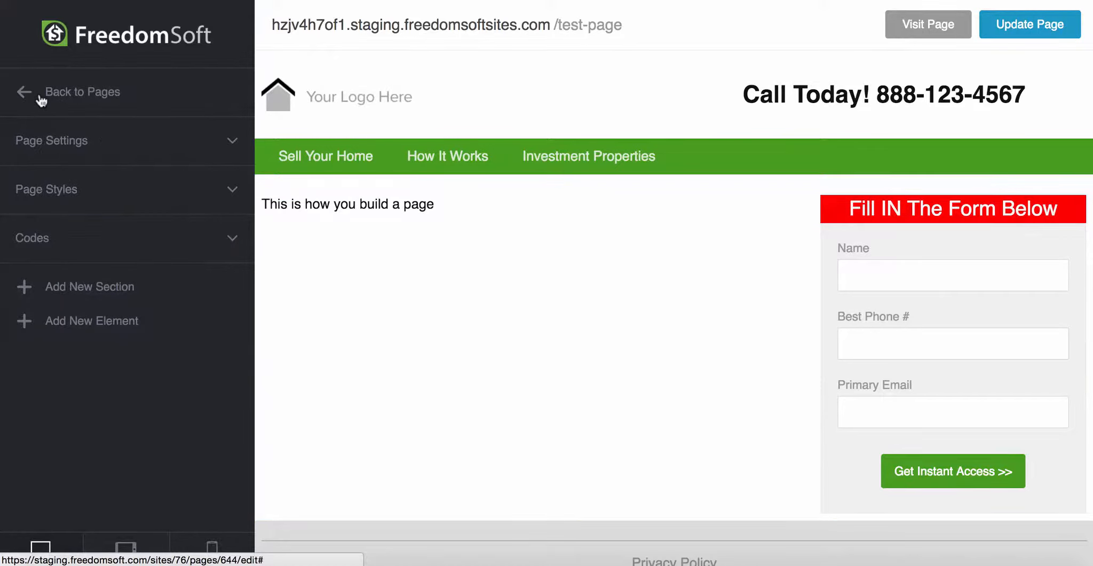
{"action": "left_click", "coordinate": [66, 95]}
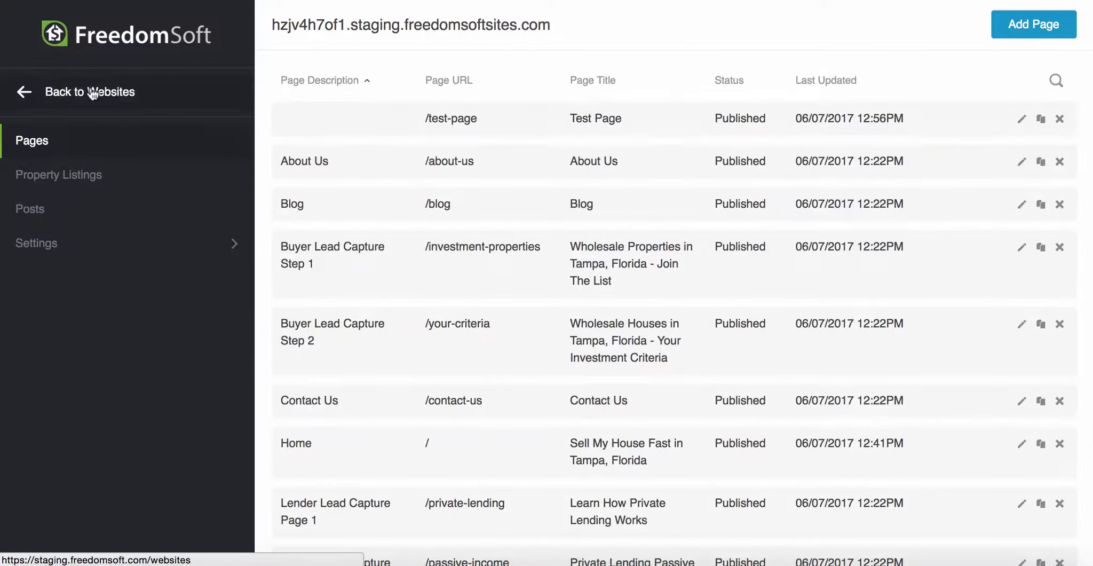
{"action": "left_click", "coordinate": [92, 93]}
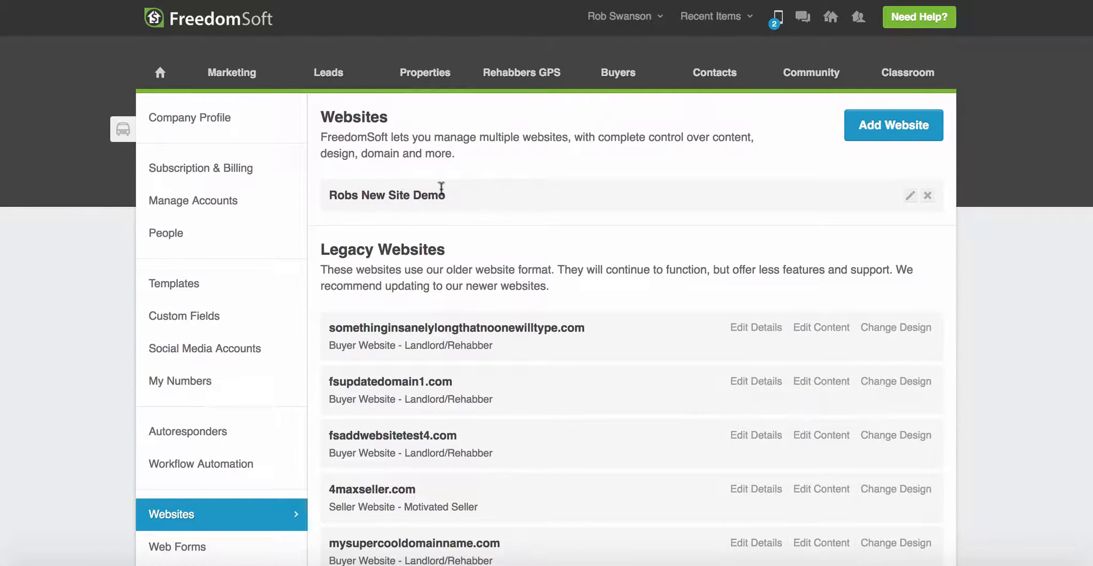
{"action": "scroll", "coordinate": [494, 187], "scroll_direction": "down", "scroll_amount": 3}
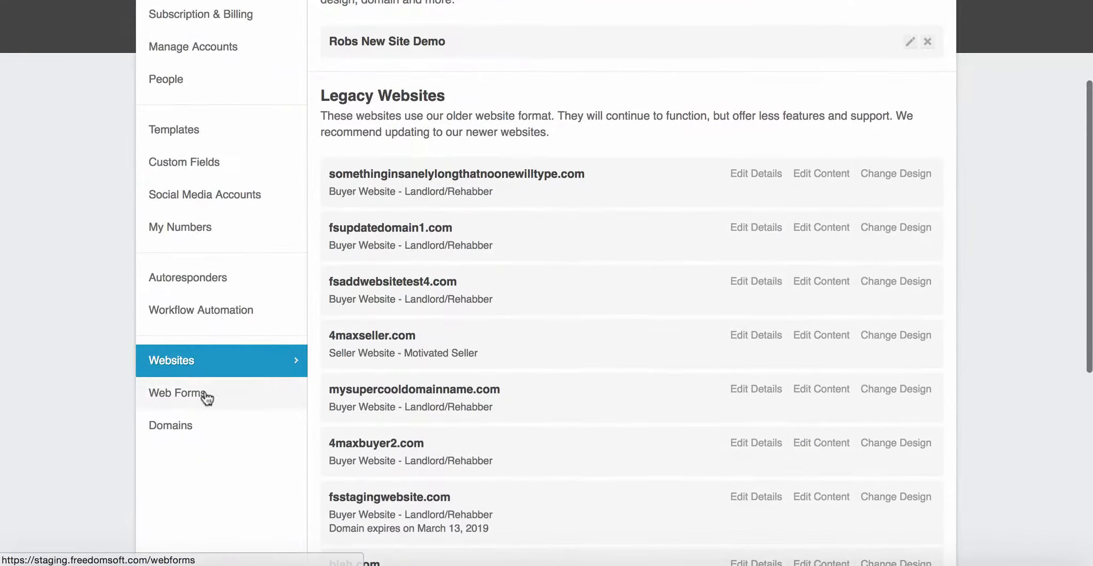
{"action": "left_click", "coordinate": [183, 397]}
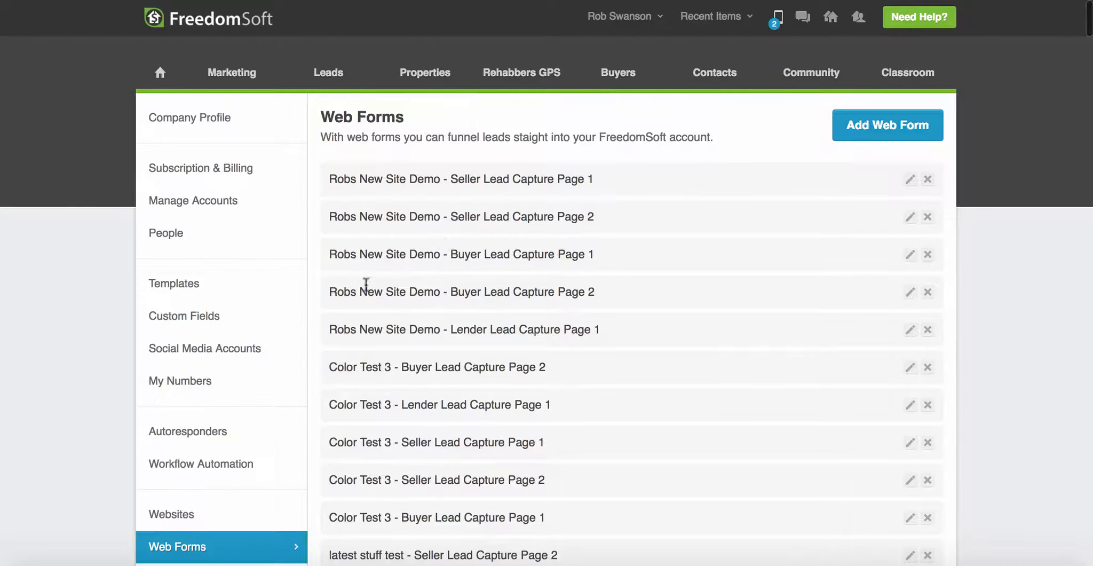
Step: Create a new web form named "Custom Webform" that creates Seller Leads, and look over its default fields
{"action": "left_click", "coordinate": [897, 133]}
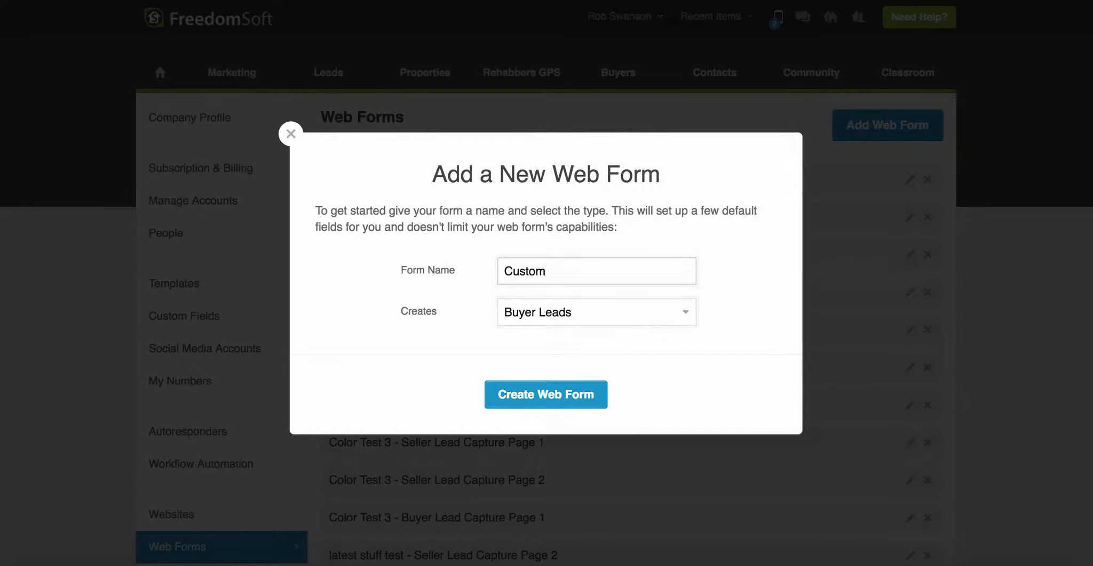
{"action": "type", "text": "Custom Webform"}
{"action": "left_click", "coordinate": [533, 317]}
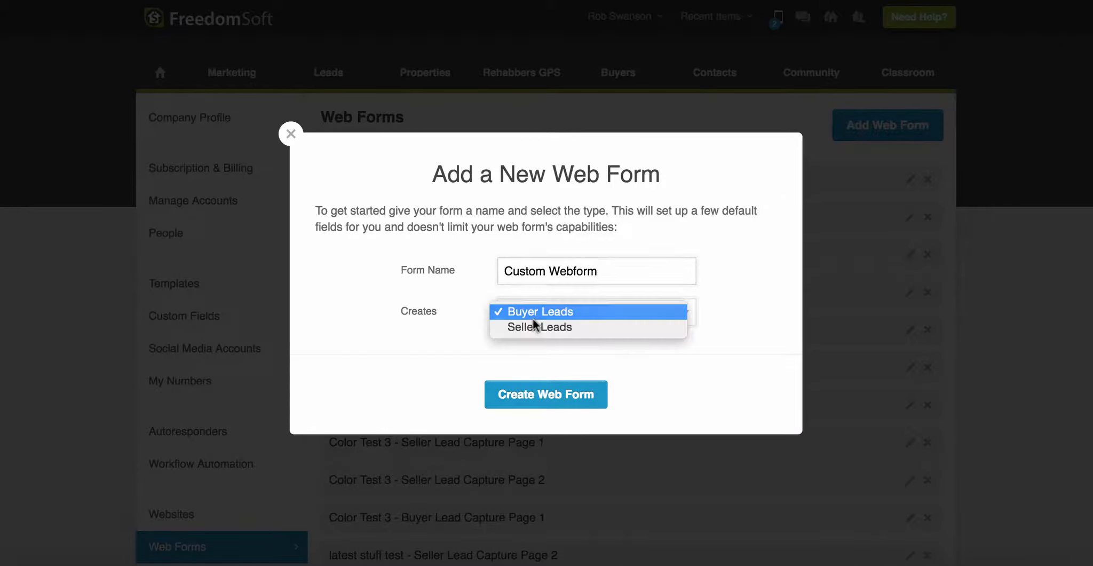
{"action": "left_click", "coordinate": [532, 326]}
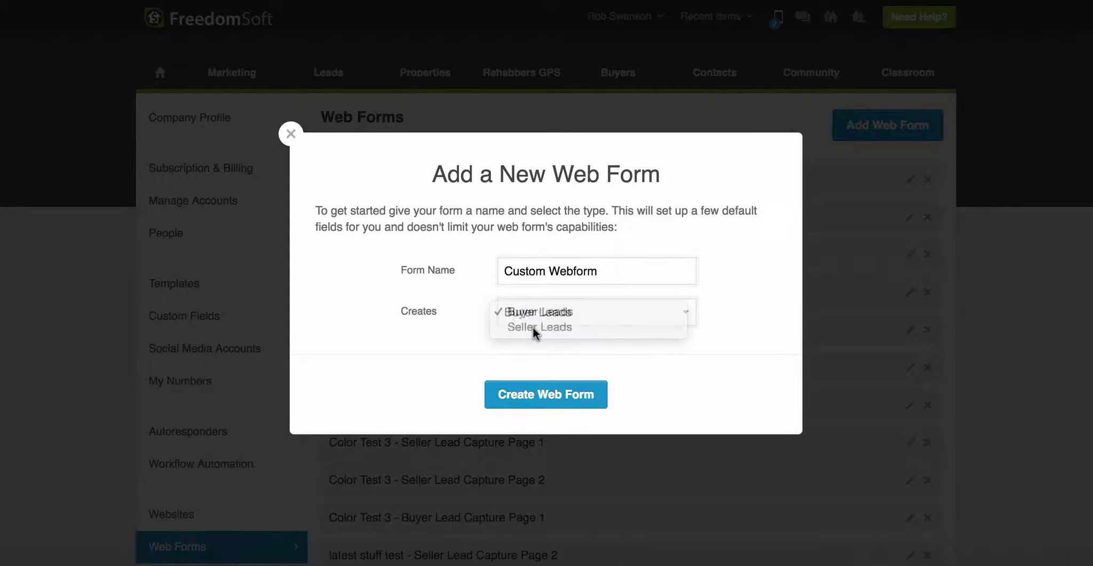
{"action": "left_click", "coordinate": [535, 392]}
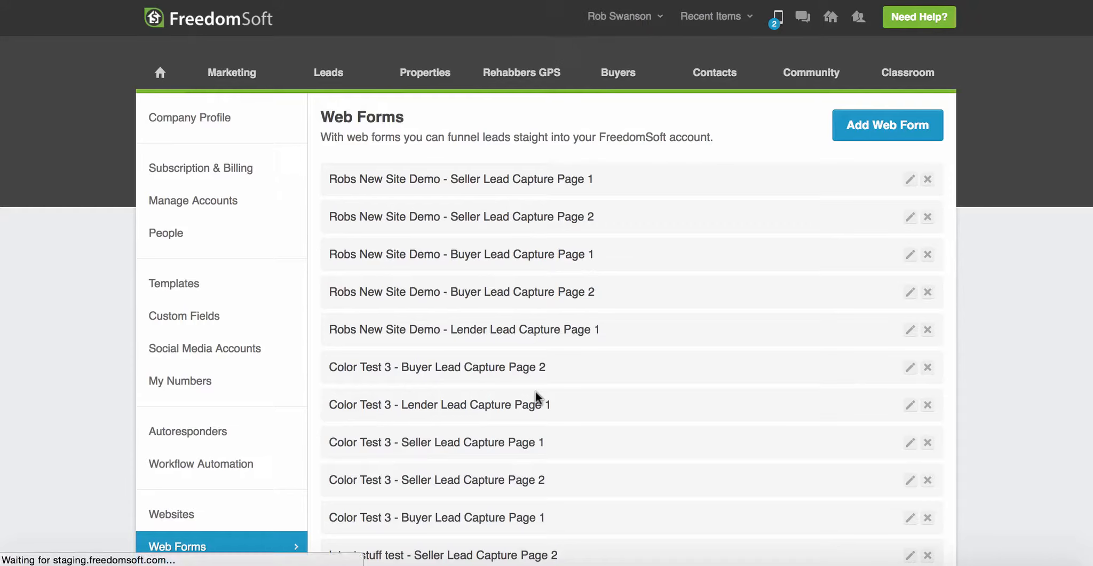
{"action": "scroll", "coordinate": [375, 146], "scroll_direction": "down", "scroll_amount": 3}
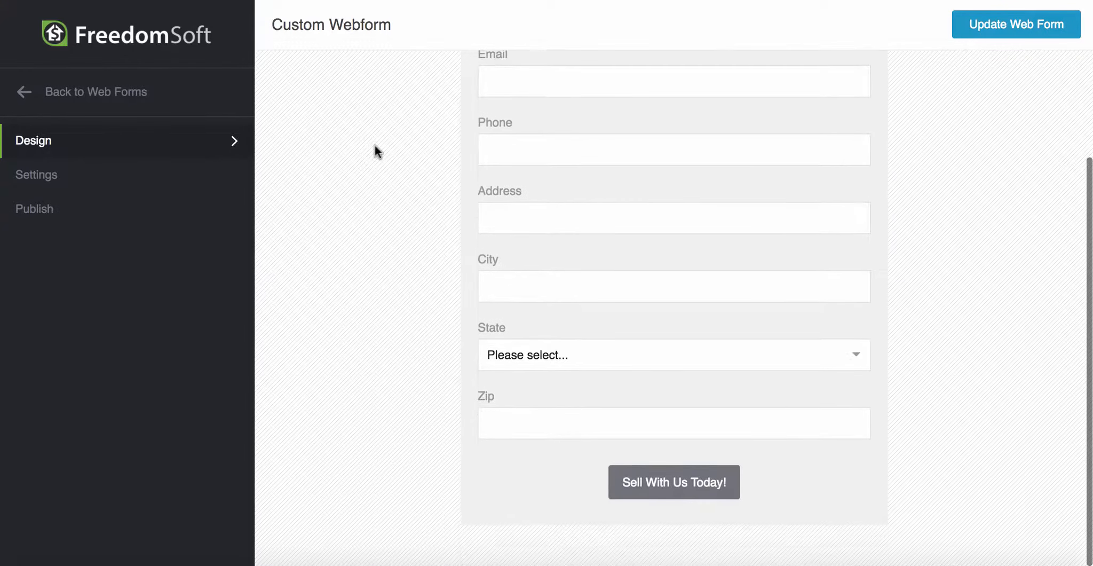
Step: Look over the Custom Webform's fields from Name down to Zip and its submit button
{"action": "scroll", "coordinate": [567, 140], "scroll_direction": "up", "scroll_amount": 3}
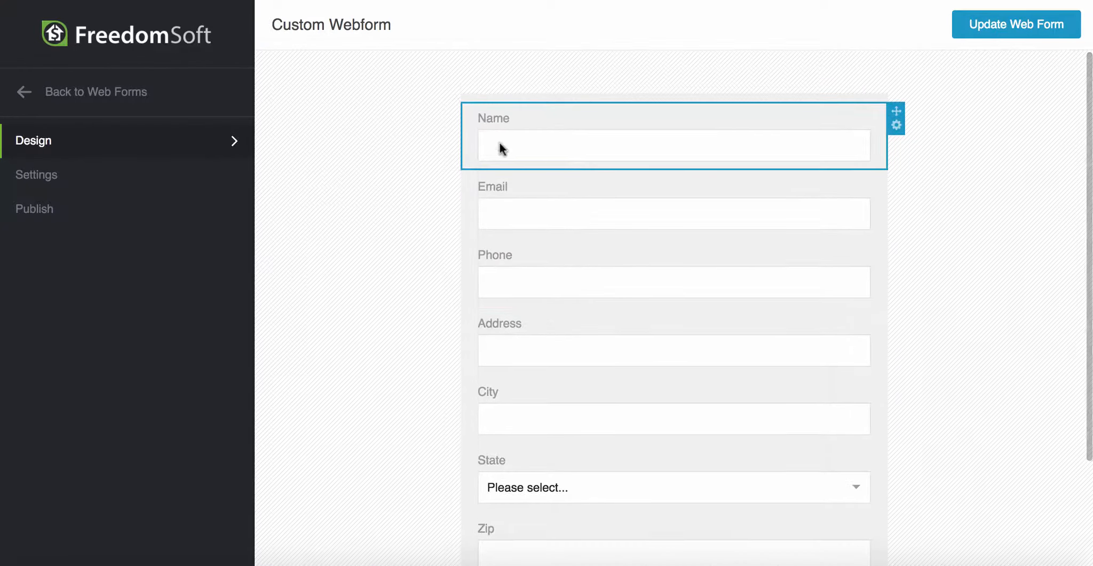
{"action": "scroll", "coordinate": [539, 409], "scroll_direction": "down", "scroll_amount": 2}
{"action": "scroll", "coordinate": [538, 421], "scroll_direction": "up", "scroll_amount": 2}
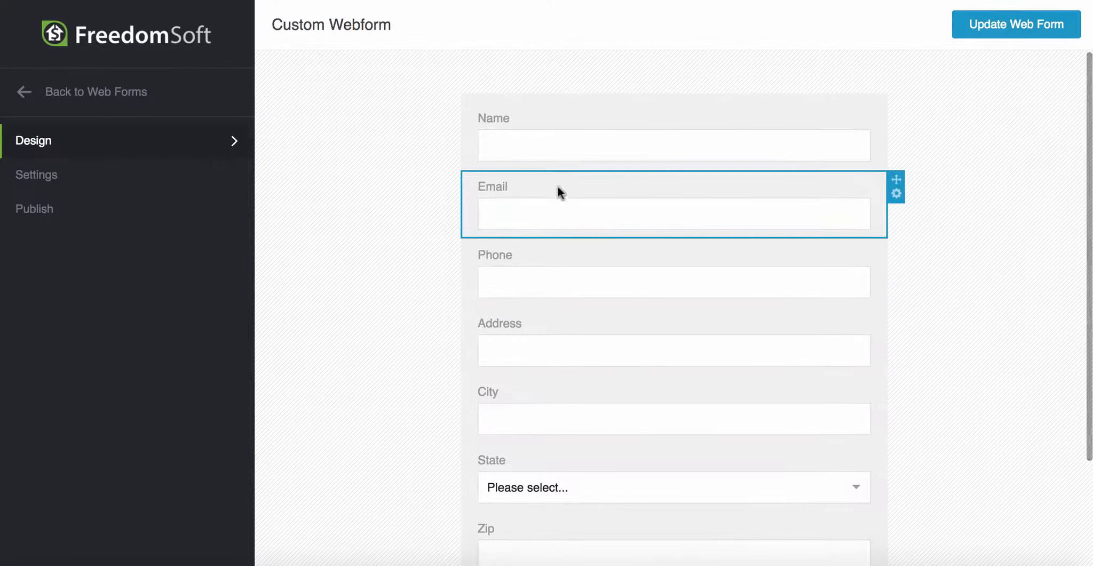
{"action": "scroll", "coordinate": [558, 176], "scroll_direction": "down", "scroll_amount": 3}
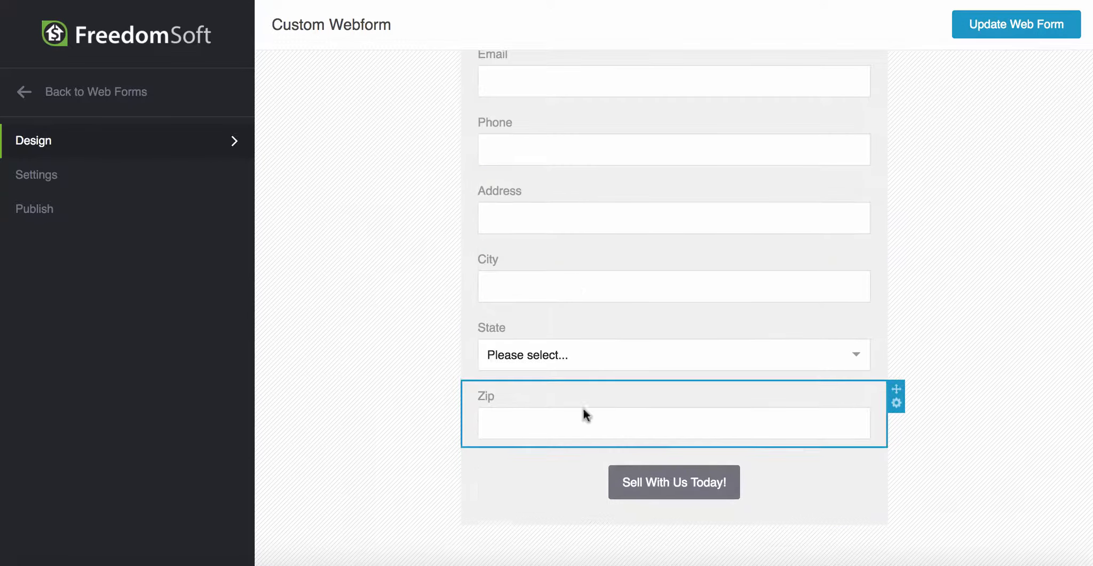
{"action": "scroll", "coordinate": [533, 234], "scroll_direction": "up", "scroll_amount": 3}
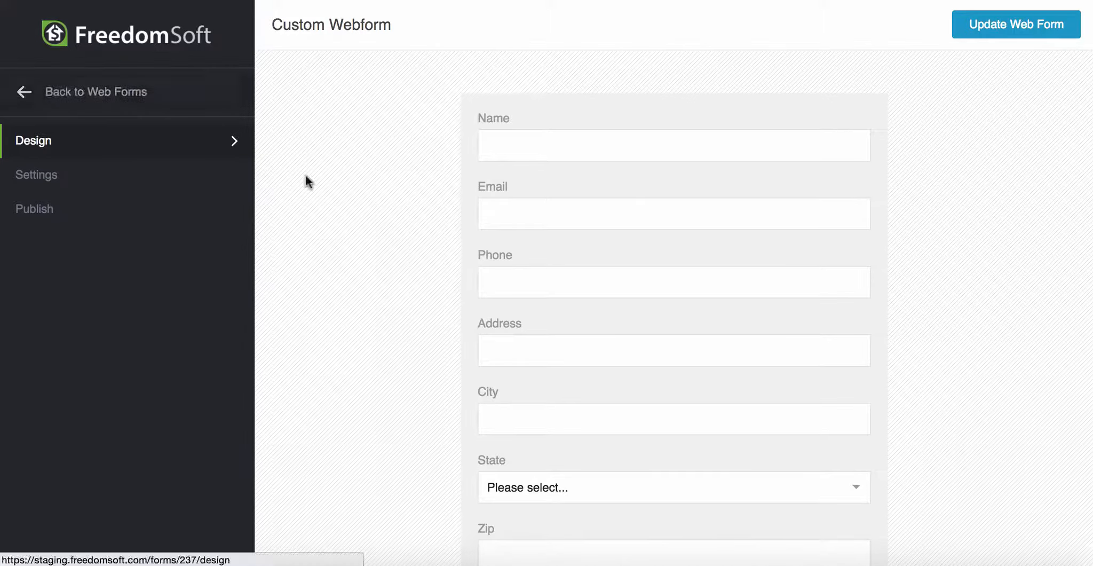
{"action": "scroll", "coordinate": [578, 249], "scroll_direction": "down", "scroll_amount": 2}
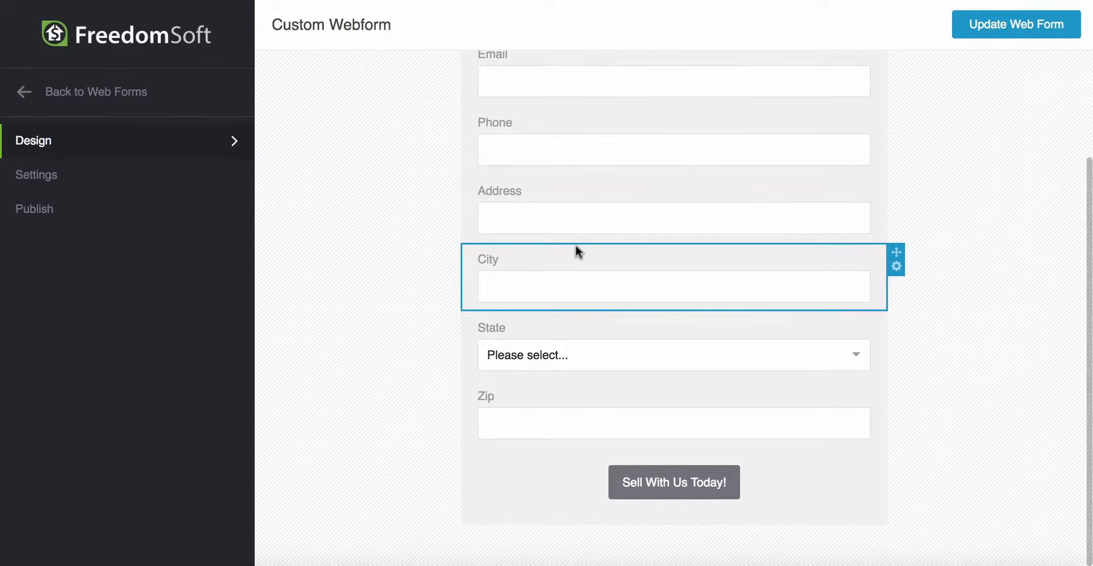
{"action": "scroll", "coordinate": [566, 224], "scroll_direction": "up", "scroll_amount": 2}
Step: Add an Estimated Repair Cost field directly below the Name field and save the updated web form
{"action": "left_click", "coordinate": [527, 135]}
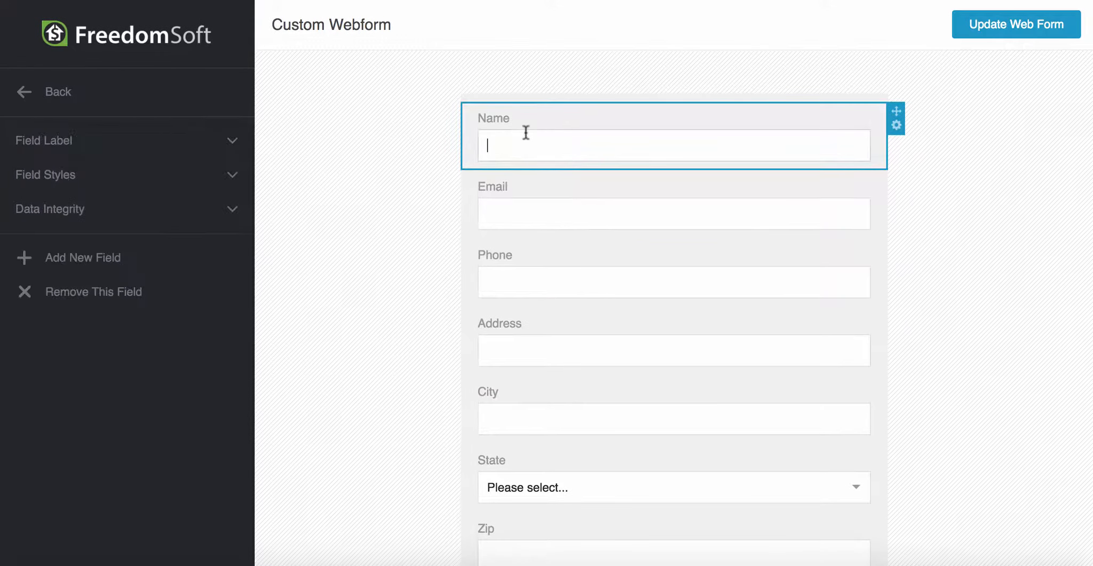
{"action": "left_click", "coordinate": [69, 257]}
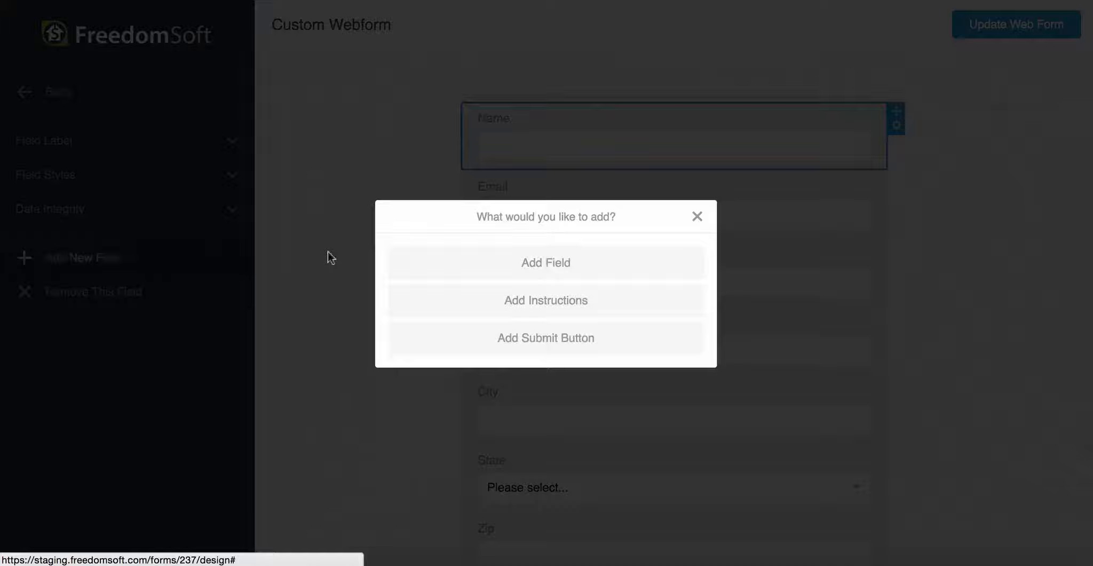
{"action": "left_click", "coordinate": [531, 260]}
{"action": "left_click", "coordinate": [484, 286]}
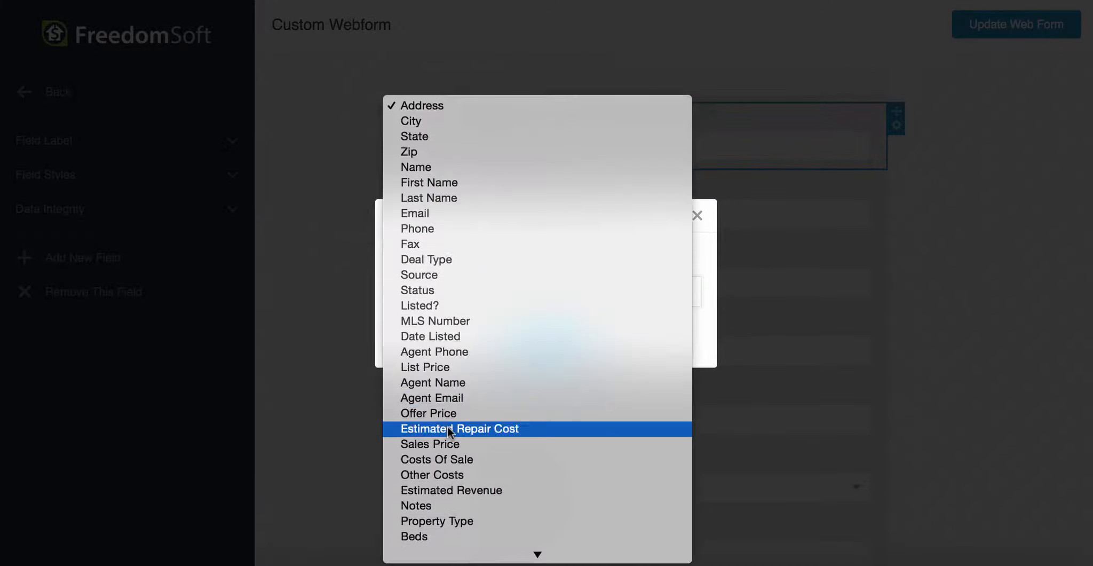
{"action": "scroll", "coordinate": [447, 426], "scroll_direction": "down", "scroll_amount": 2}
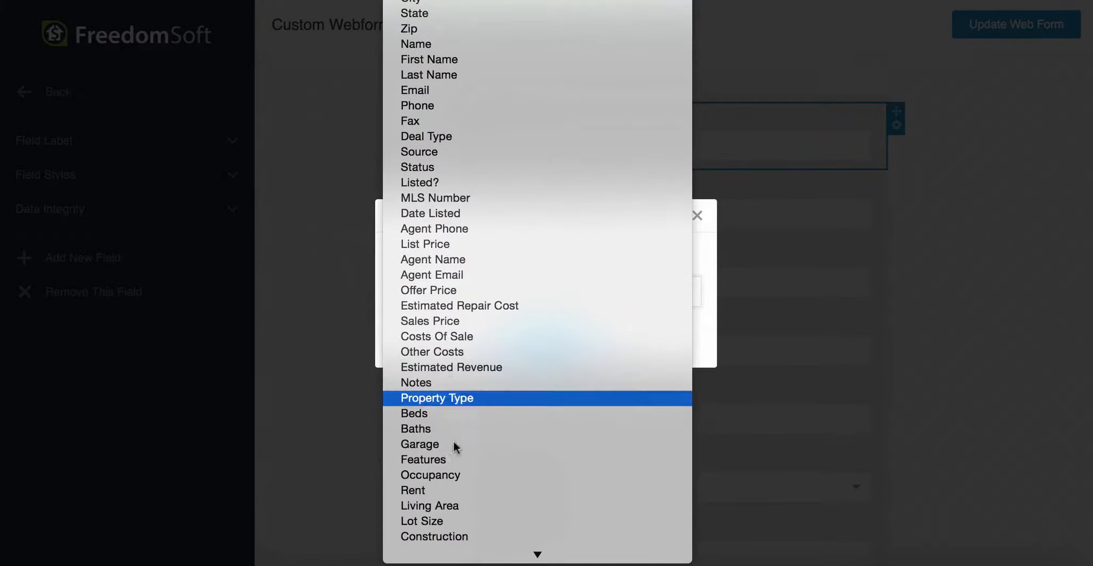
{"action": "left_click", "coordinate": [434, 306]}
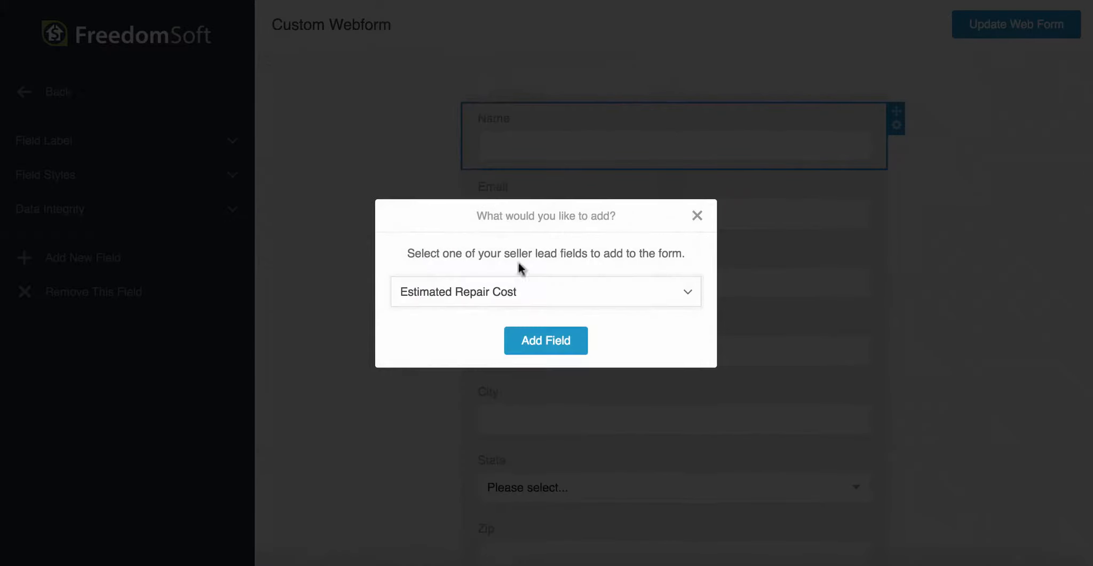
{"action": "left_click", "coordinate": [554, 341]}
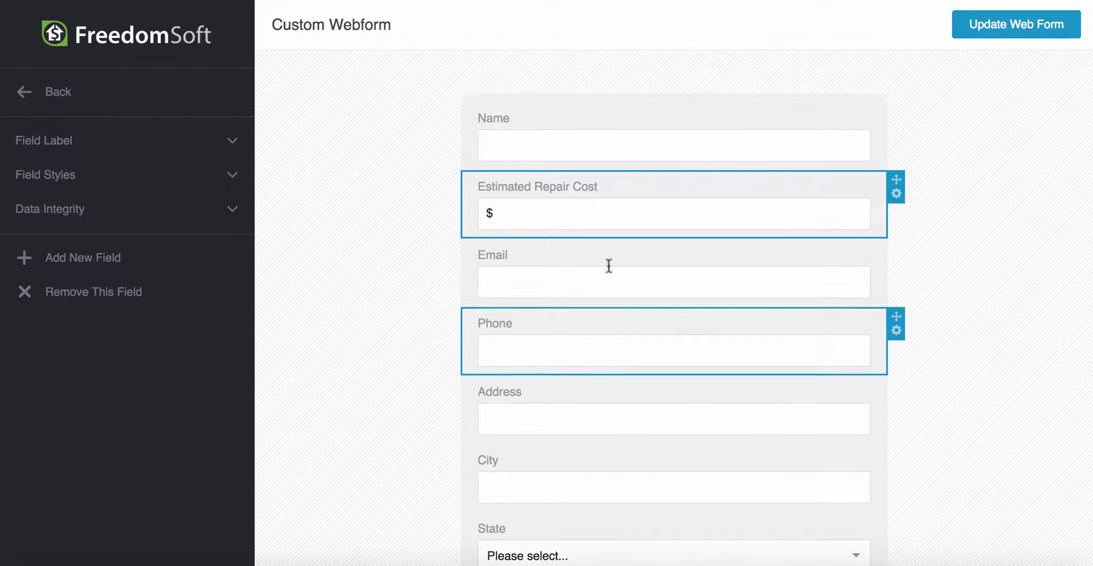
{"action": "left_click", "coordinate": [1012, 31]}
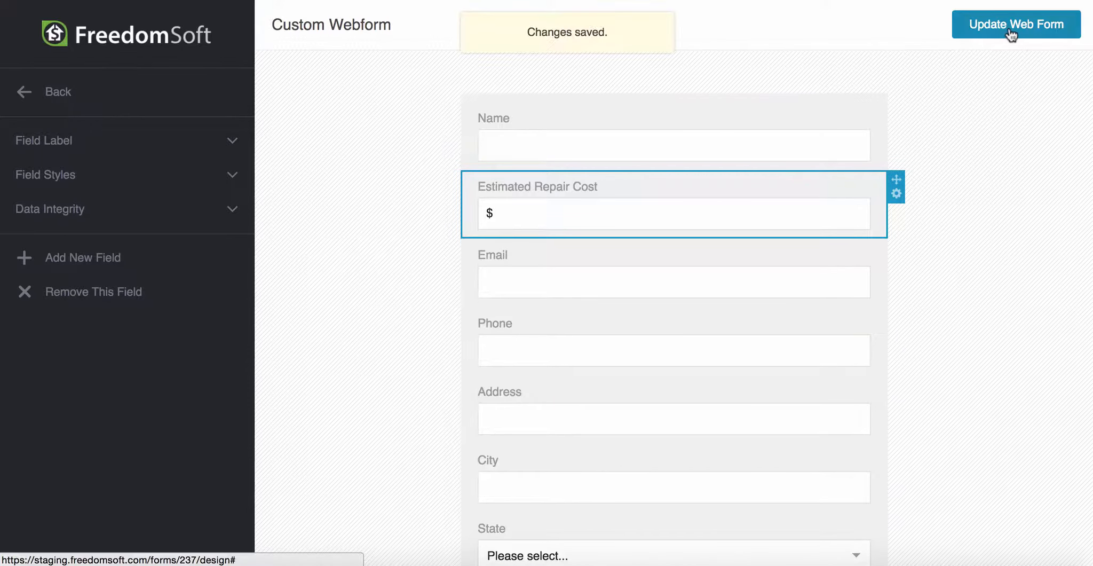
Step: Leave the web form editor and open the non-legacy New Site Demo website for editing from the account's websites
{"action": "left_click", "coordinate": [55, 103]}
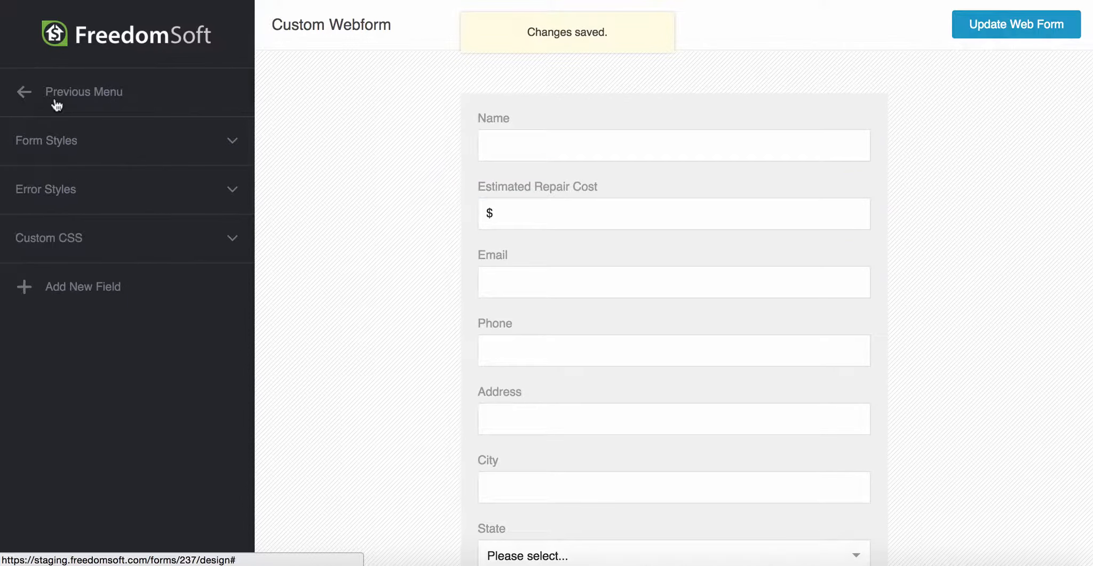
{"action": "left_click", "coordinate": [88, 94]}
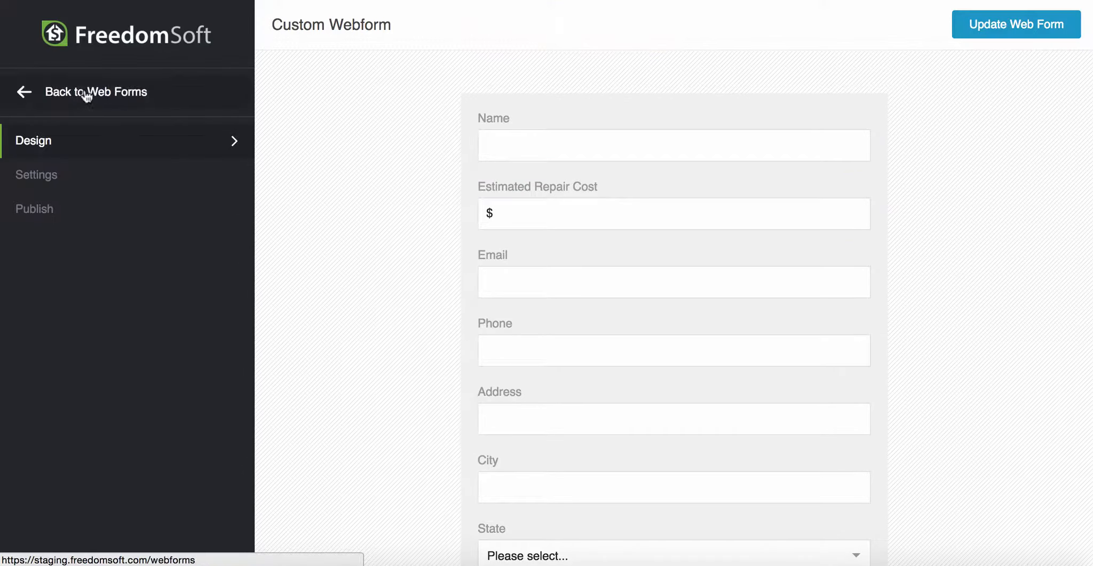
{"action": "left_click", "coordinate": [87, 93]}
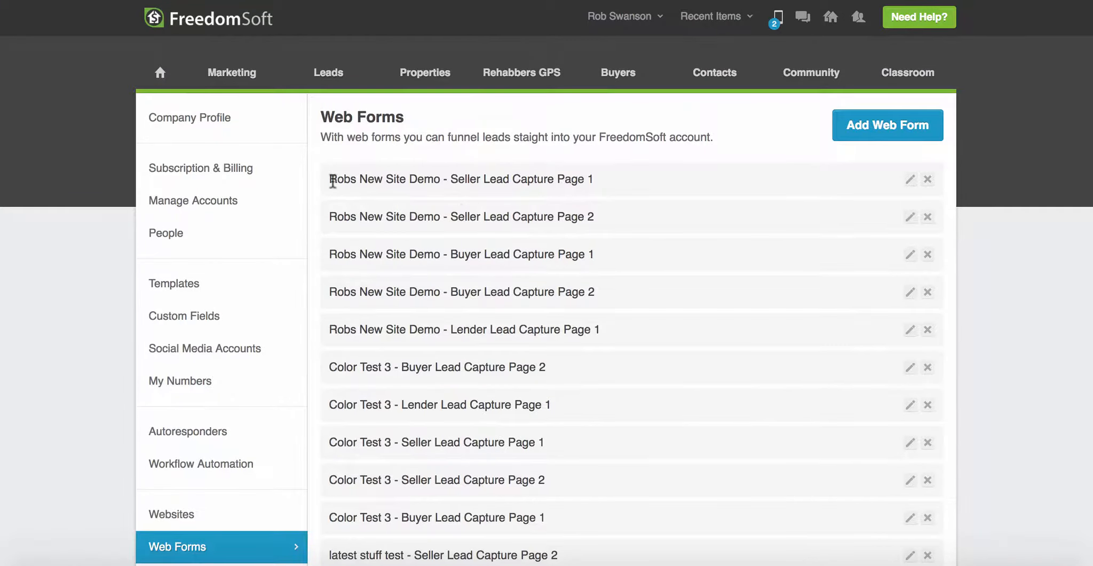
{"action": "left_click", "coordinate": [167, 516]}
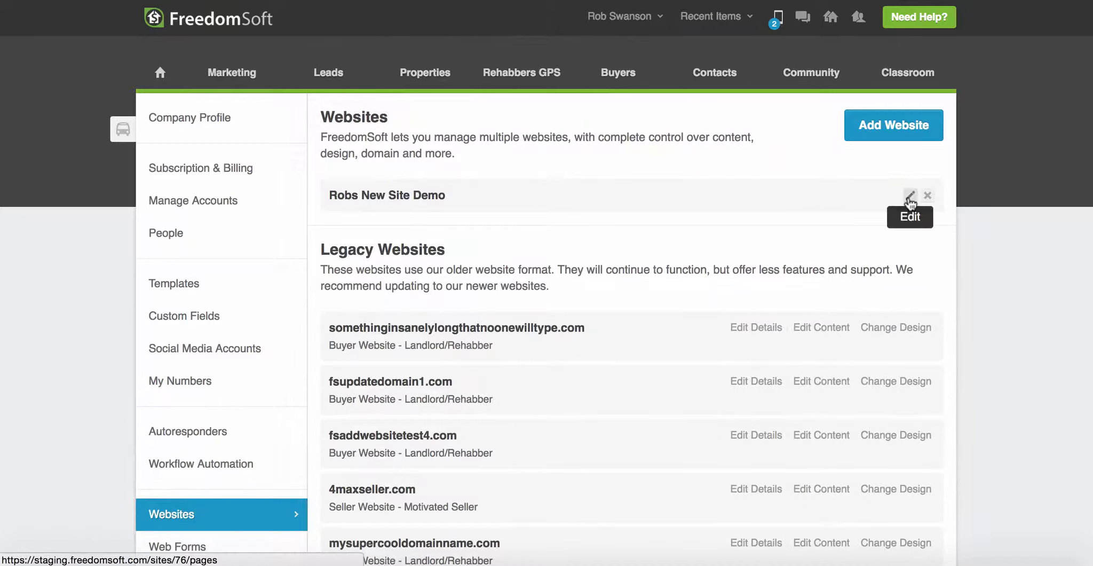
{"action": "left_click", "coordinate": [910, 197]}
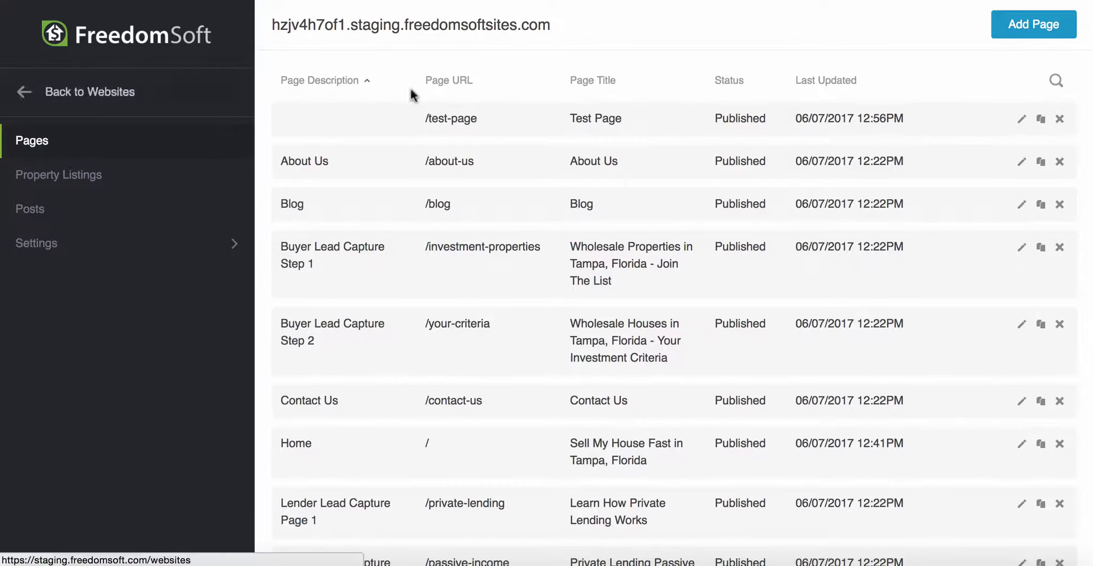
Step: Create a new page titled "VA Lead Entry" from the Blank Page template
{"action": "left_click", "coordinate": [1041, 21]}
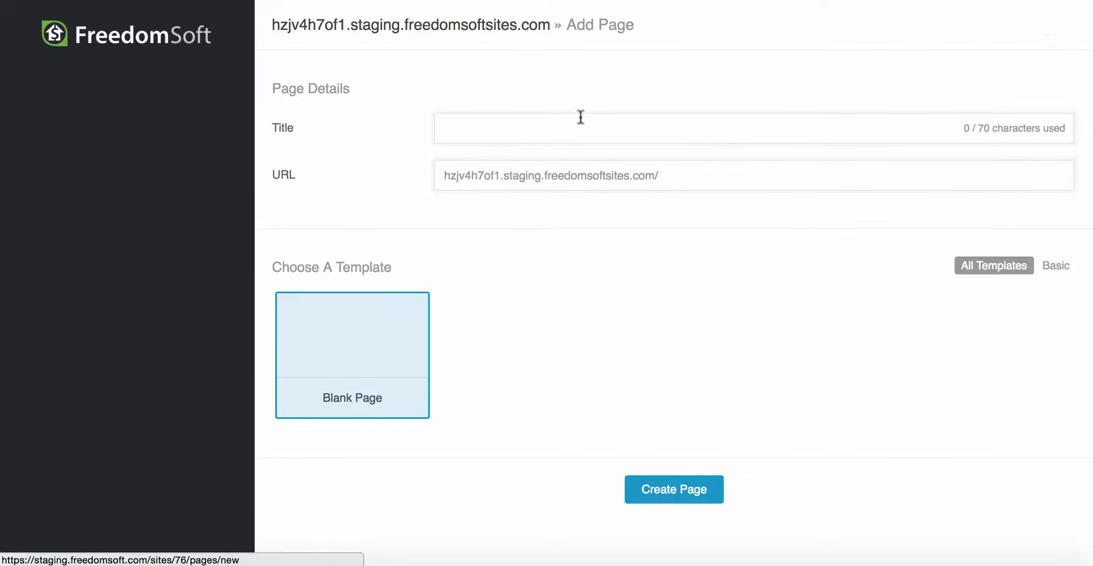
{"action": "left_click", "coordinate": [489, 135]}
{"action": "type", "text": "VA"}
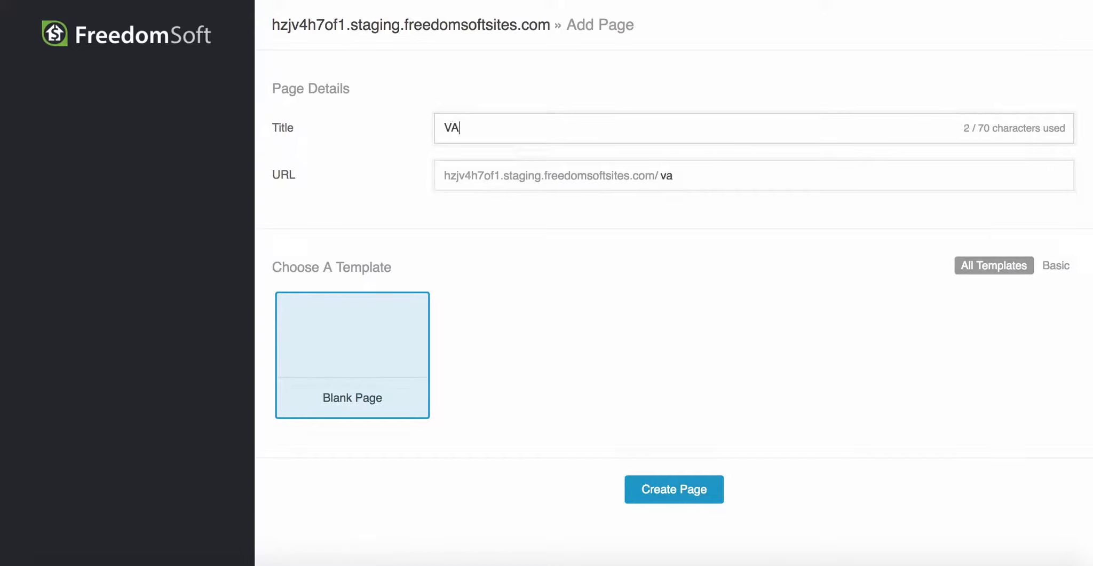
{"action": "type", "text": " Lead Entry"}
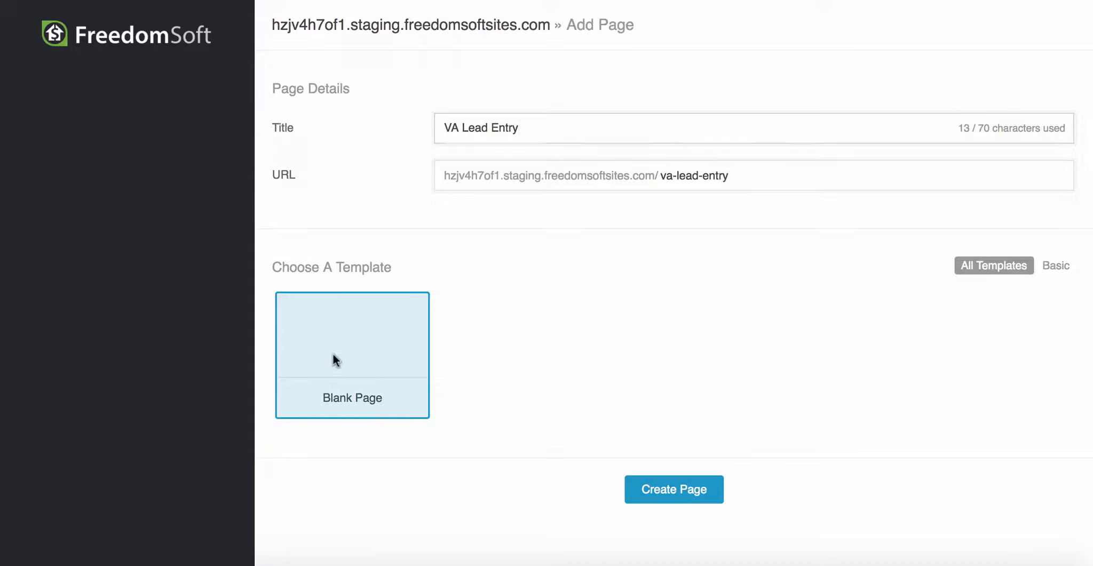
{"action": "left_click", "coordinate": [675, 490]}
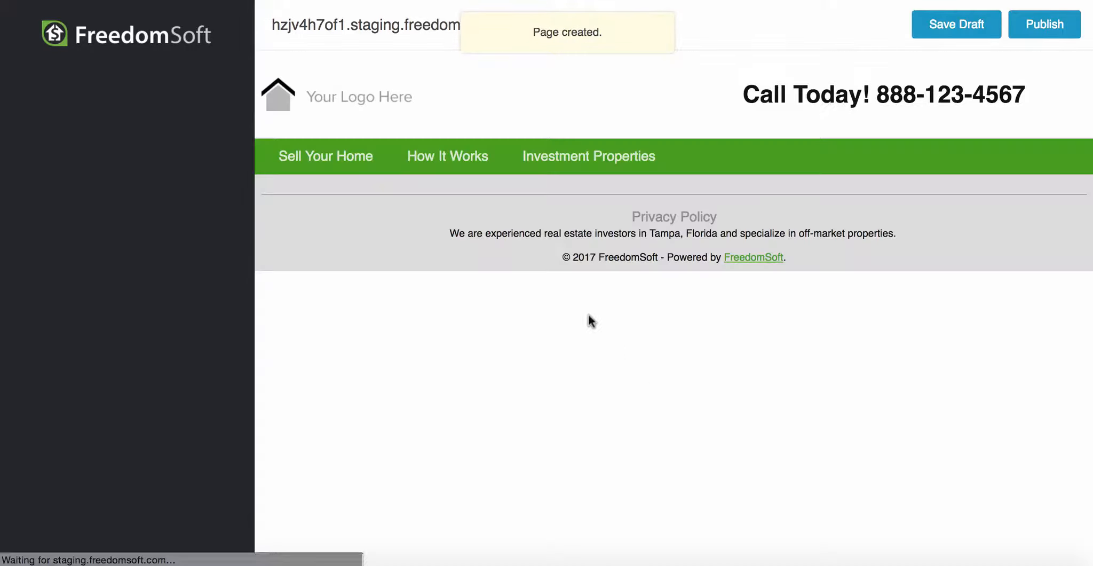
Step: Add a new section below the page's Navigation section and insert a Form element in it
{"action": "left_click", "coordinate": [257, 172]}
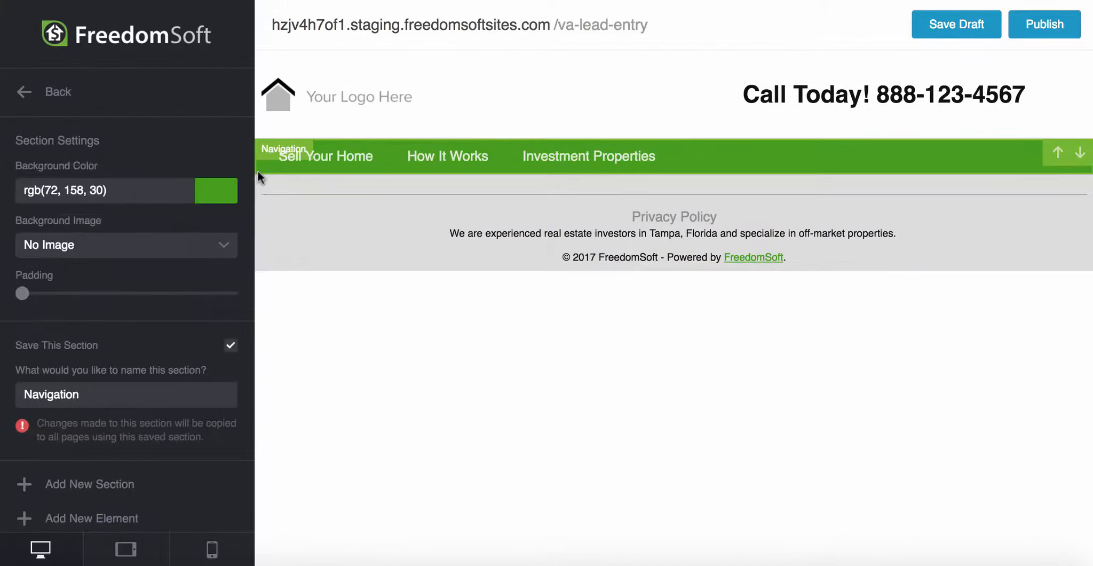
{"action": "left_click", "coordinate": [94, 485]}
{"action": "left_click", "coordinate": [354, 303]}
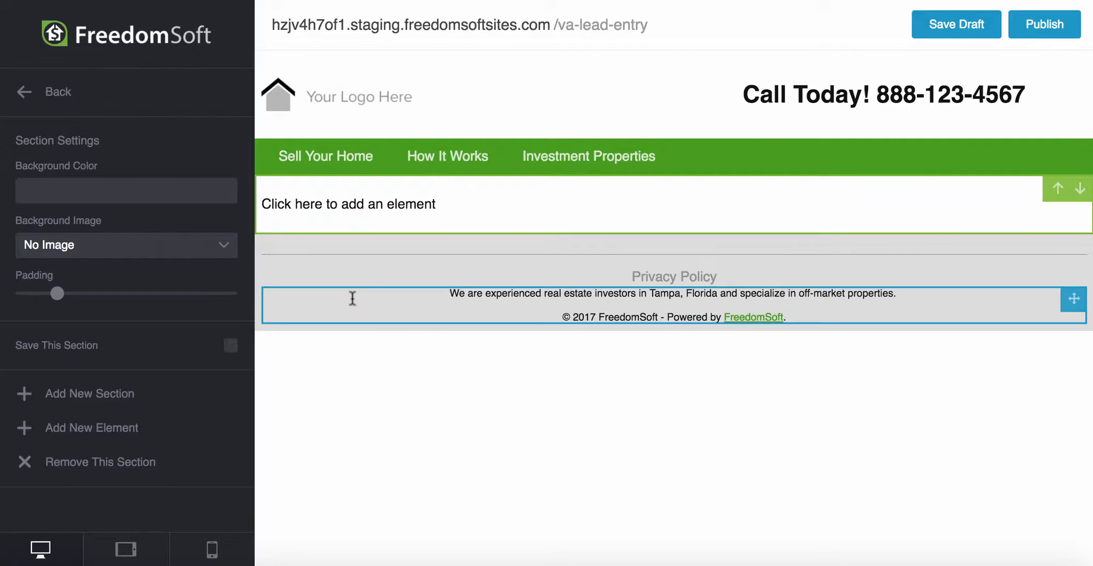
{"action": "left_click", "coordinate": [369, 205]}
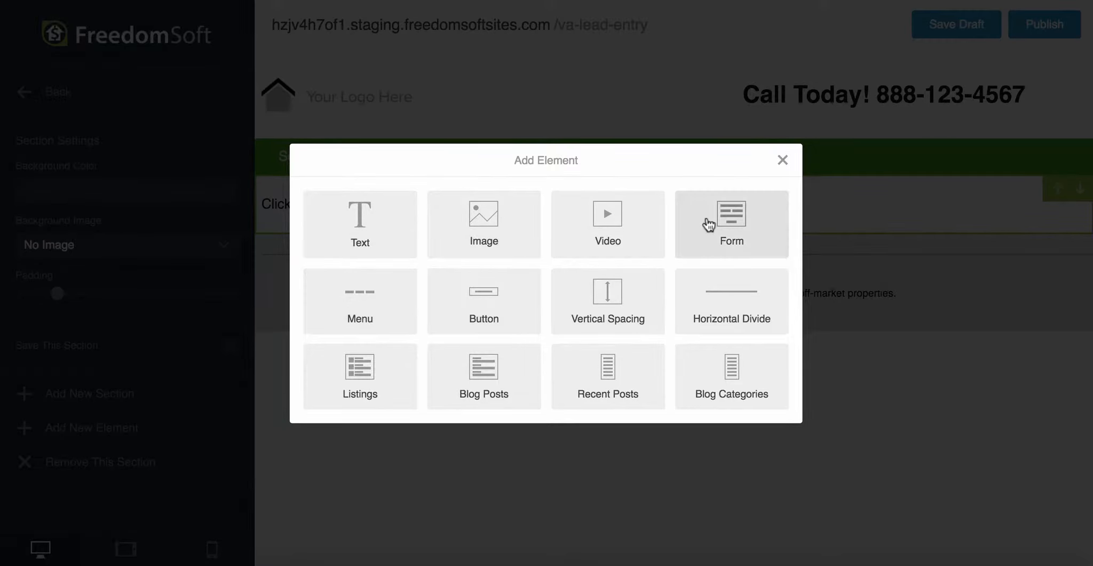
{"action": "left_click", "coordinate": [737, 235]}
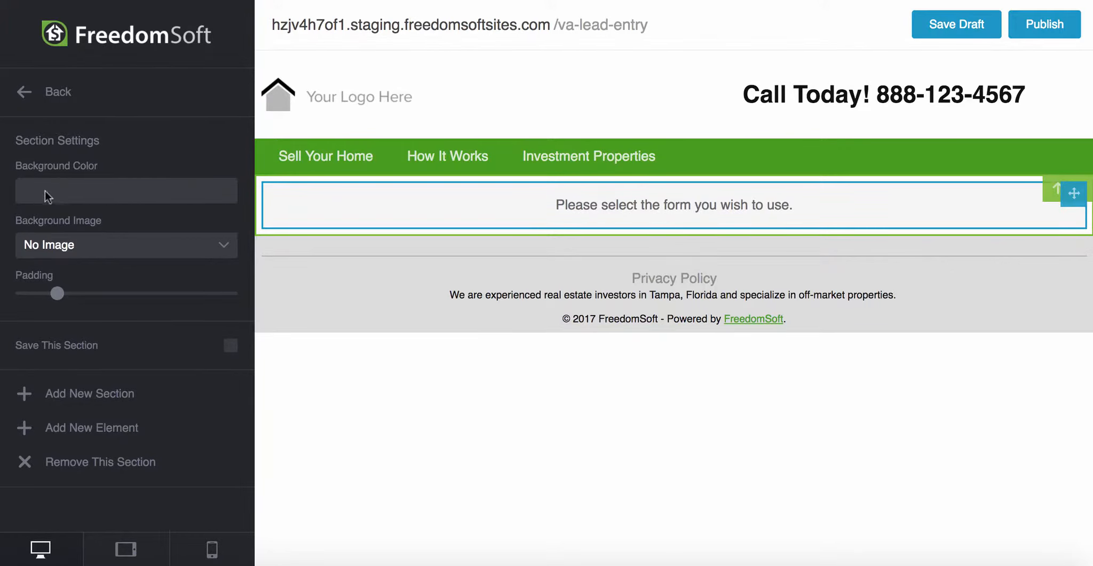
Step: Embed the Custom Webform in the new form element, check its fields on the page, and publish the page
{"action": "left_click", "coordinate": [369, 216]}
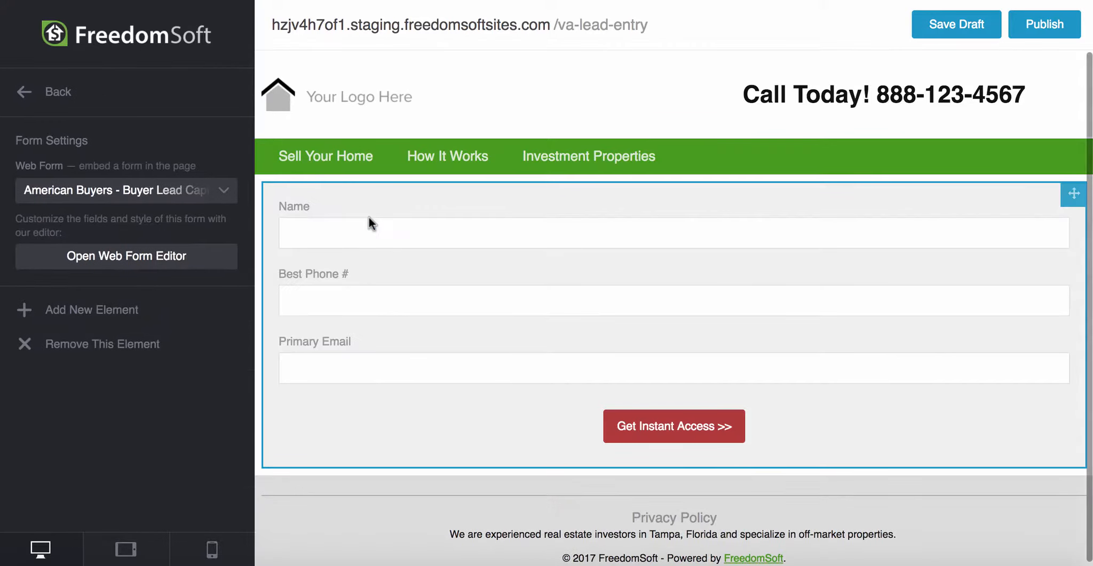
{"action": "left_click", "coordinate": [221, 195]}
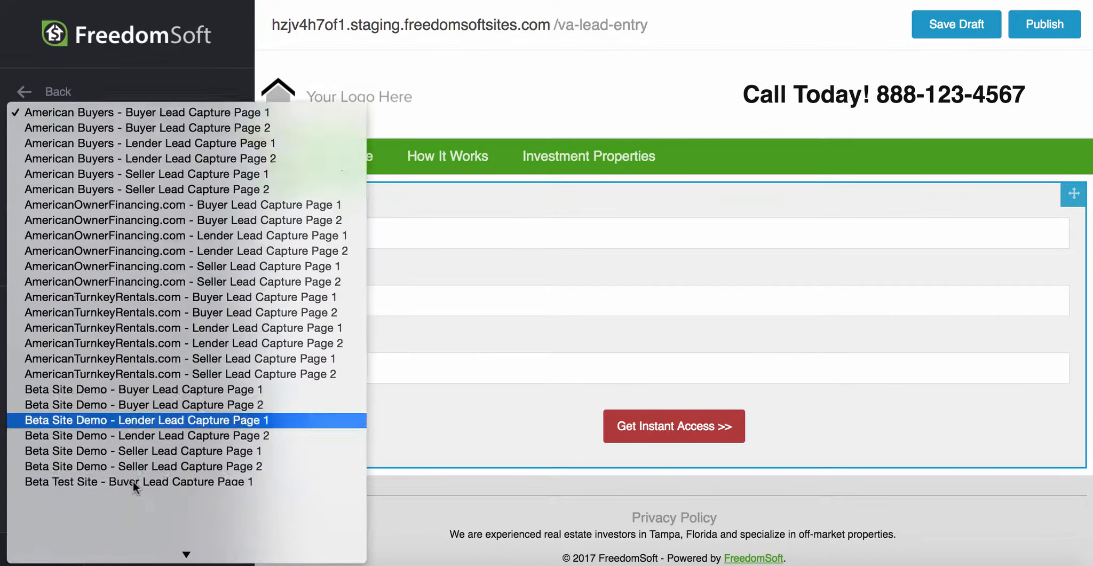
{"action": "scroll", "coordinate": [134, 481], "scroll_direction": "down", "scroll_amount": 10}
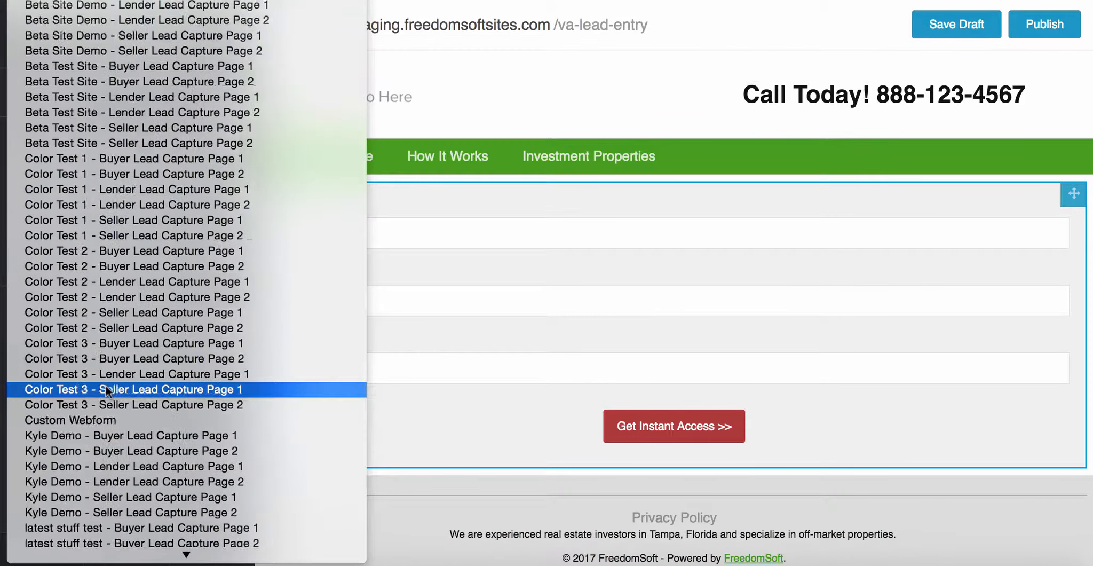
{"action": "scroll", "coordinate": [105, 387], "scroll_direction": "down", "scroll_amount": 5}
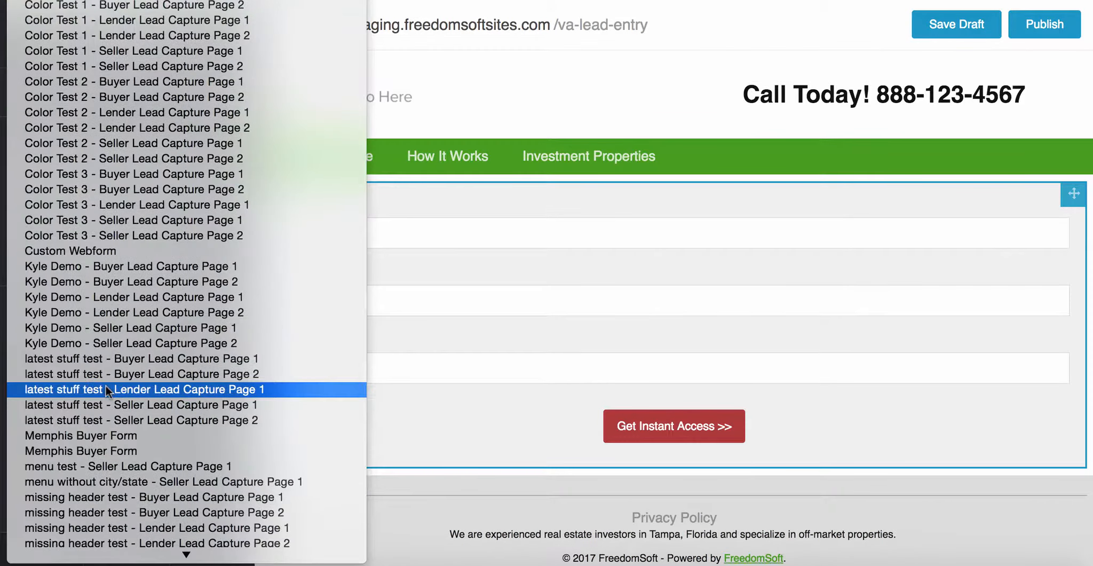
{"action": "left_click", "coordinate": [48, 254]}
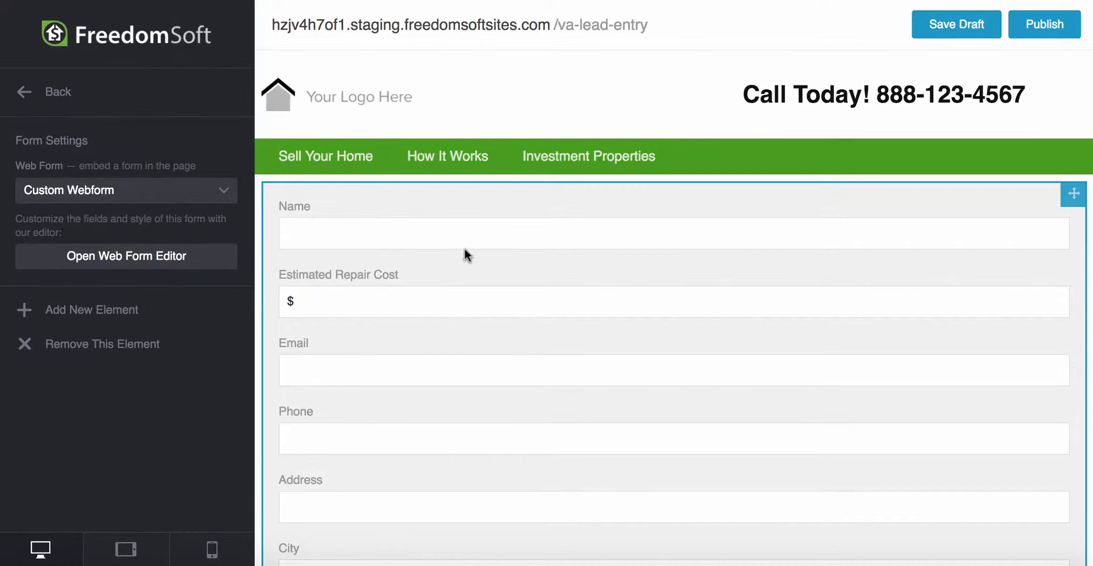
{"action": "scroll", "coordinate": [462, 310], "scroll_direction": "down", "scroll_amount": 6}
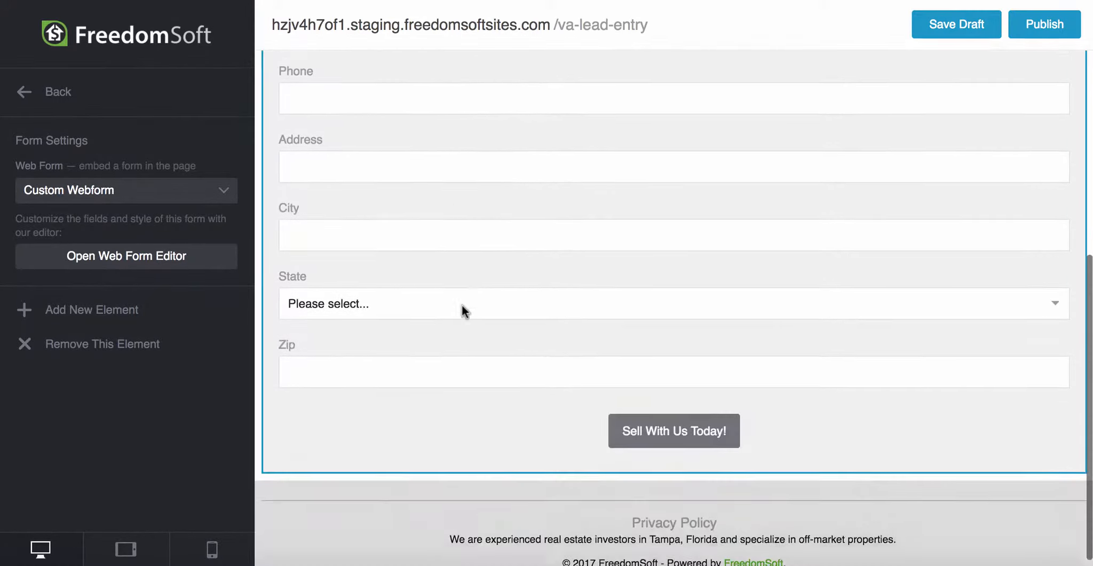
{"action": "scroll", "coordinate": [462, 311], "scroll_direction": "up", "scroll_amount": 3}
{"action": "scroll", "coordinate": [462, 310], "scroll_direction": "up", "scroll_amount": 3}
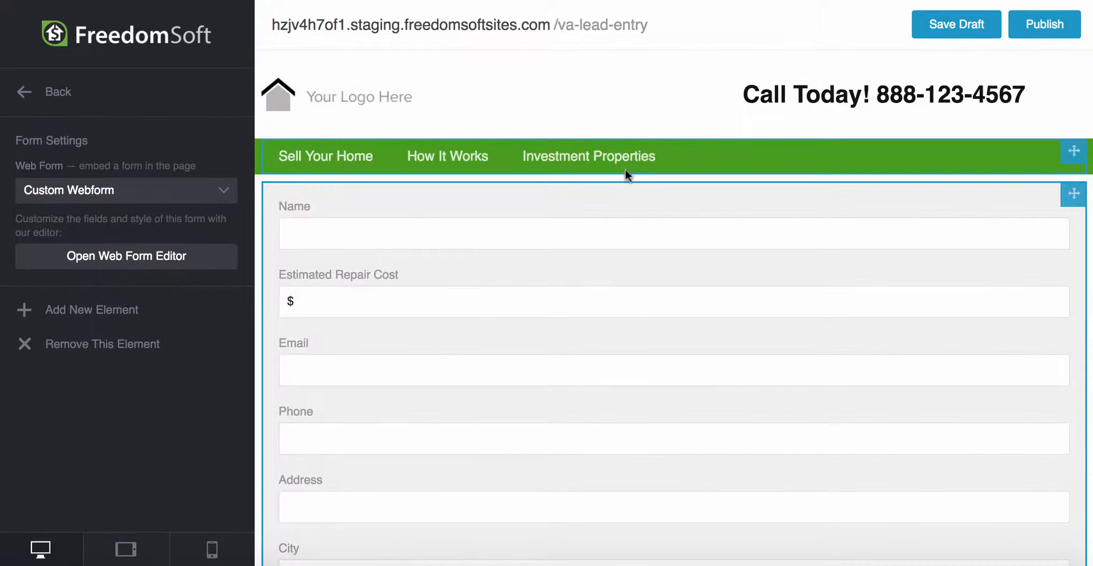
{"action": "left_click", "coordinate": [1042, 31]}
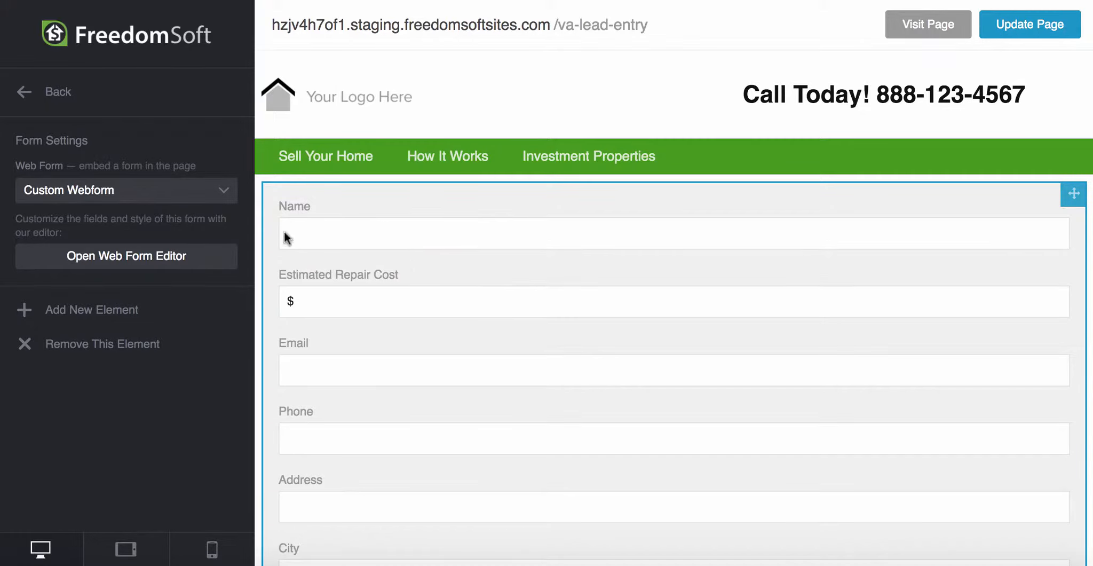
Step: Open the embedded Custom Webform in the web form editor and look over its fields
{"action": "left_click", "coordinate": [127, 257]}
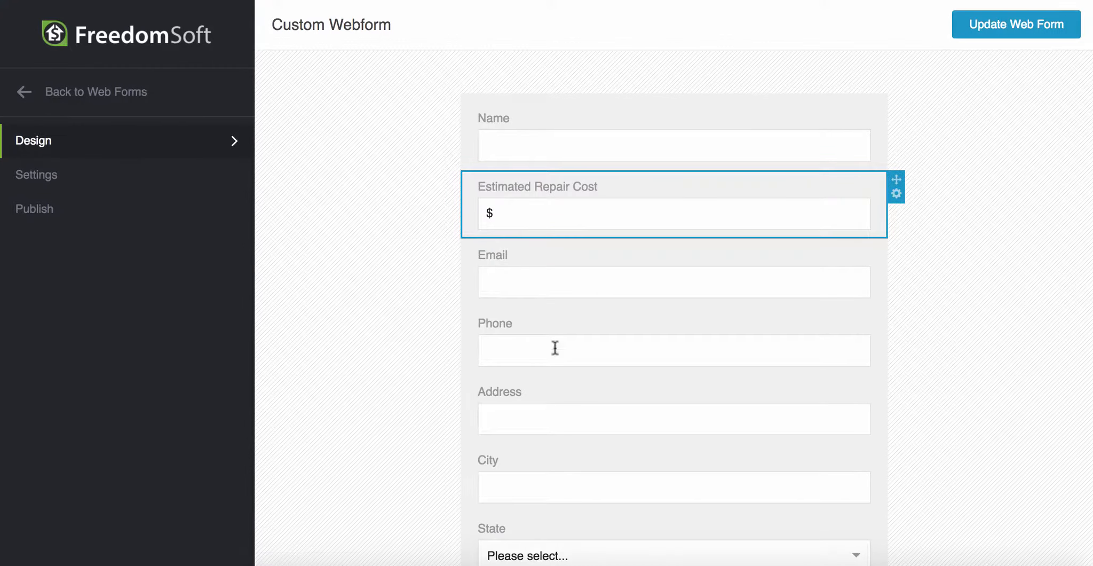
{"action": "scroll", "coordinate": [568, 459], "scroll_direction": "down", "scroll_amount": 5}
{"action": "scroll", "coordinate": [567, 456], "scroll_direction": "up", "scroll_amount": 5}
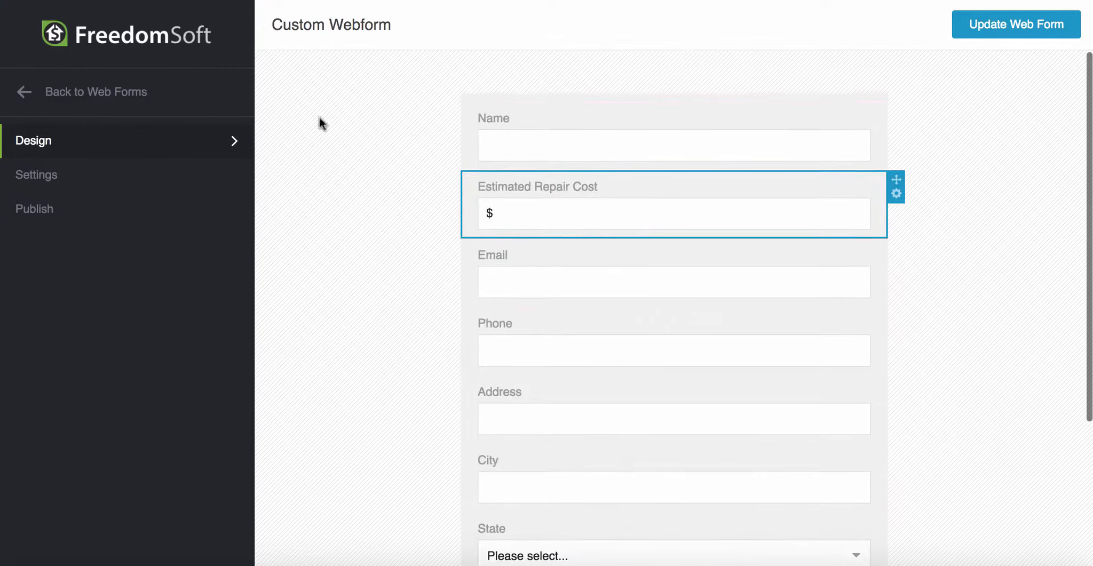
Step: In the Custom Webform's settings, set the lead campaign to Absentee Owners Direct Mail and check the autoresponder options
{"action": "left_click", "coordinate": [47, 176]}
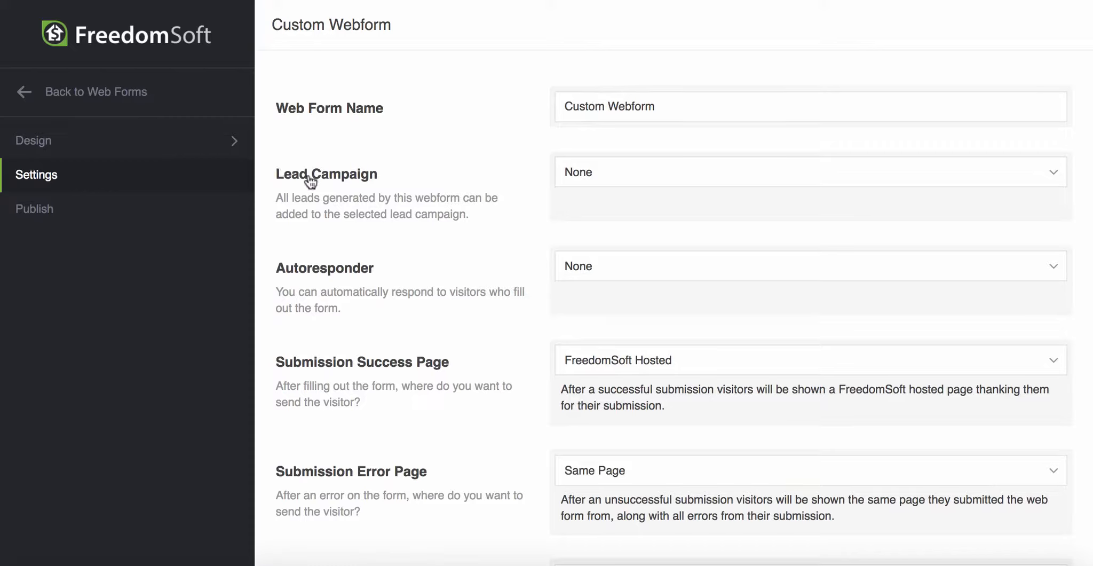
{"action": "left_click", "coordinate": [614, 176]}
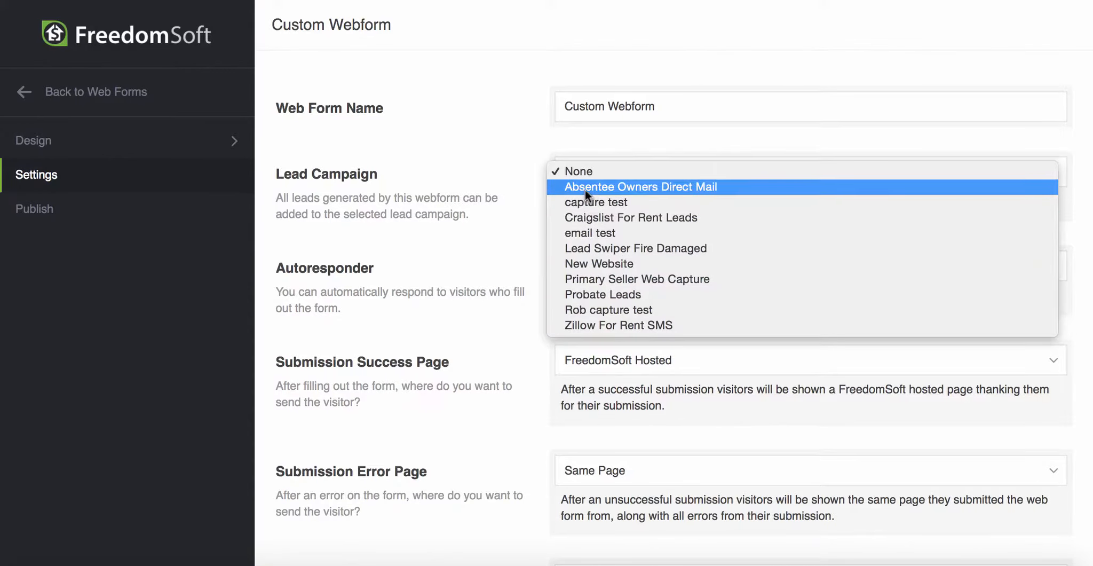
{"action": "left_click", "coordinate": [617, 187]}
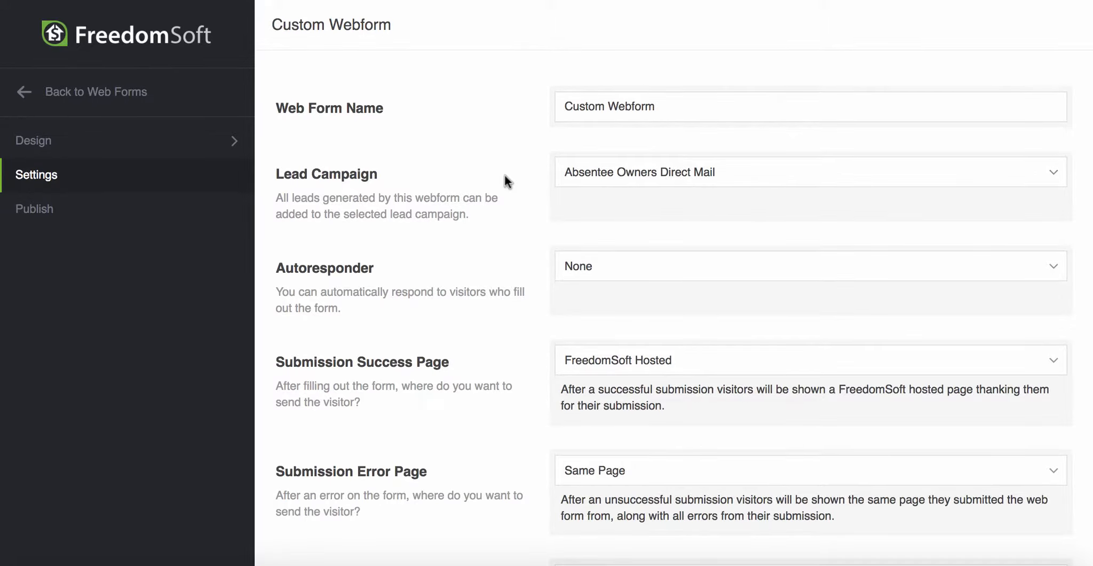
{"action": "scroll", "coordinate": [505, 174], "scroll_direction": "down", "scroll_amount": 1}
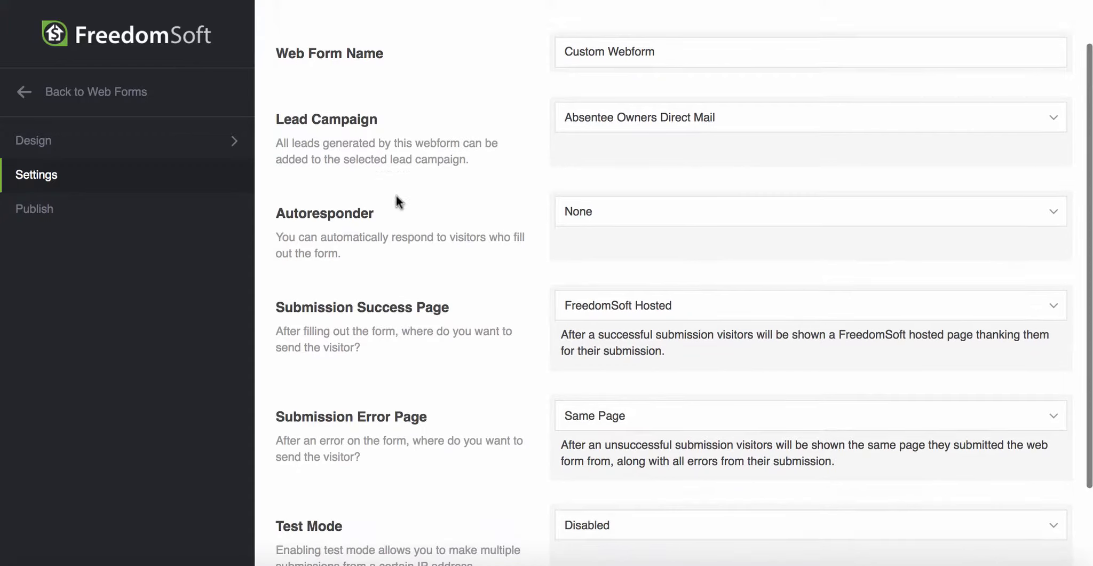
{"action": "left_click", "coordinate": [613, 216]}
{"action": "left_click", "coordinate": [511, 210]}
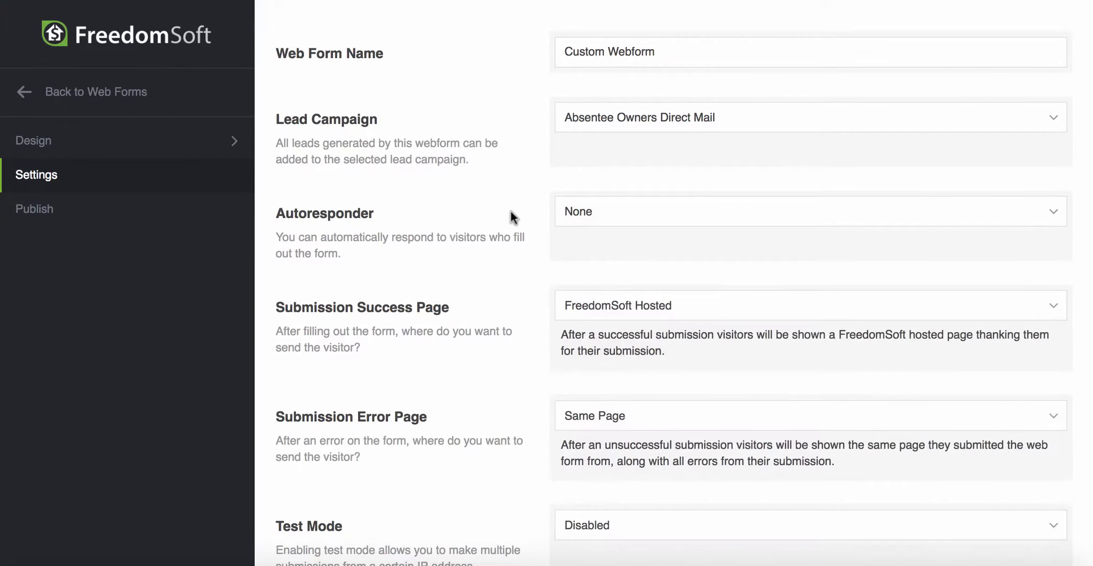
Step: Check the submission success page options, set it to Same Page, and save the web form settings
{"action": "scroll", "coordinate": [511, 210], "scroll_direction": "down", "scroll_amount": 2}
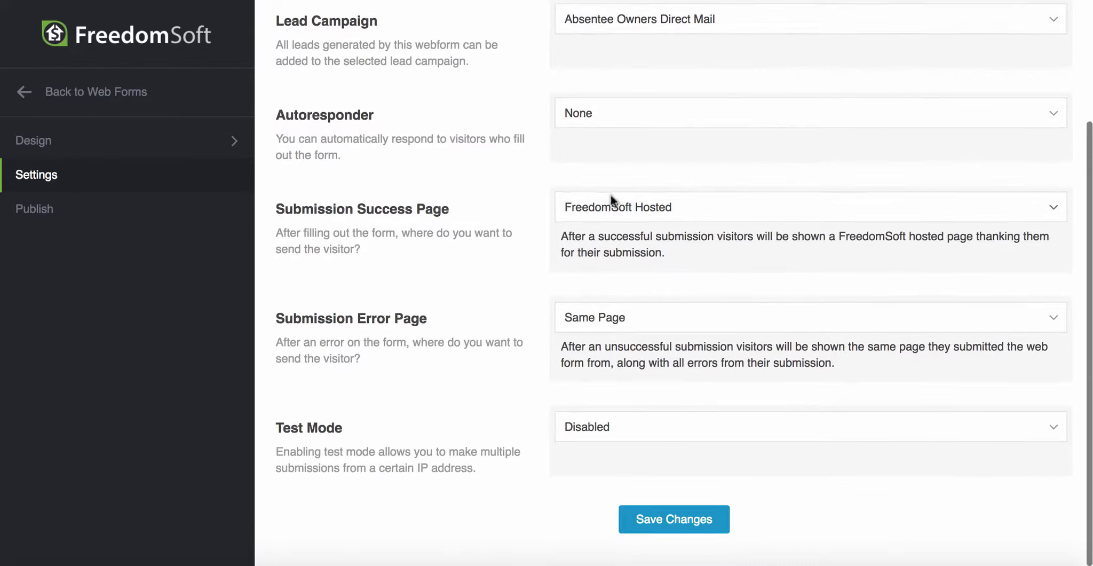
{"action": "left_click", "coordinate": [664, 207]}
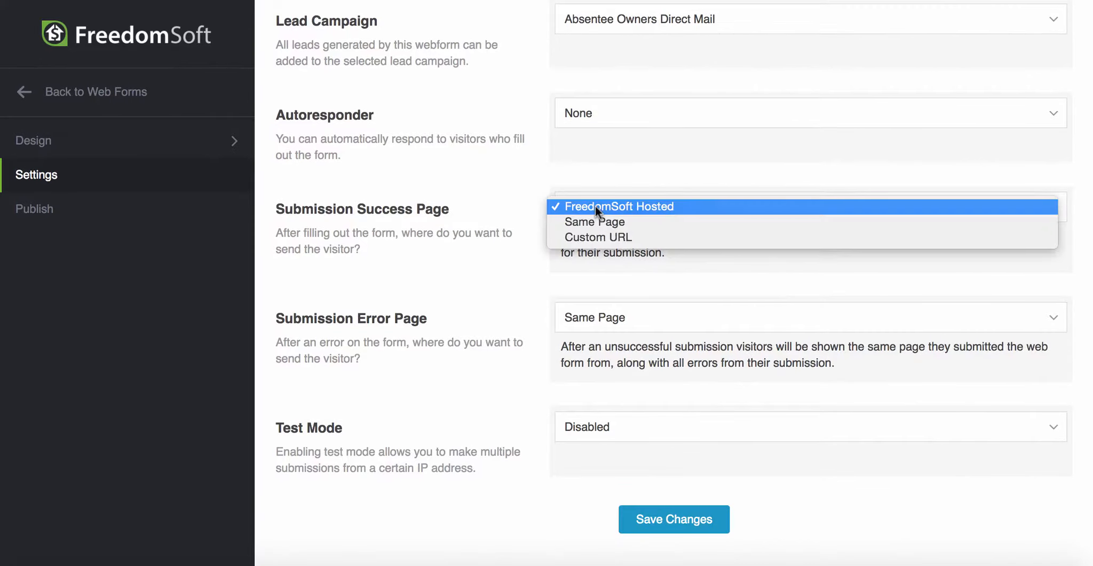
{"action": "left_click", "coordinate": [592, 222]}
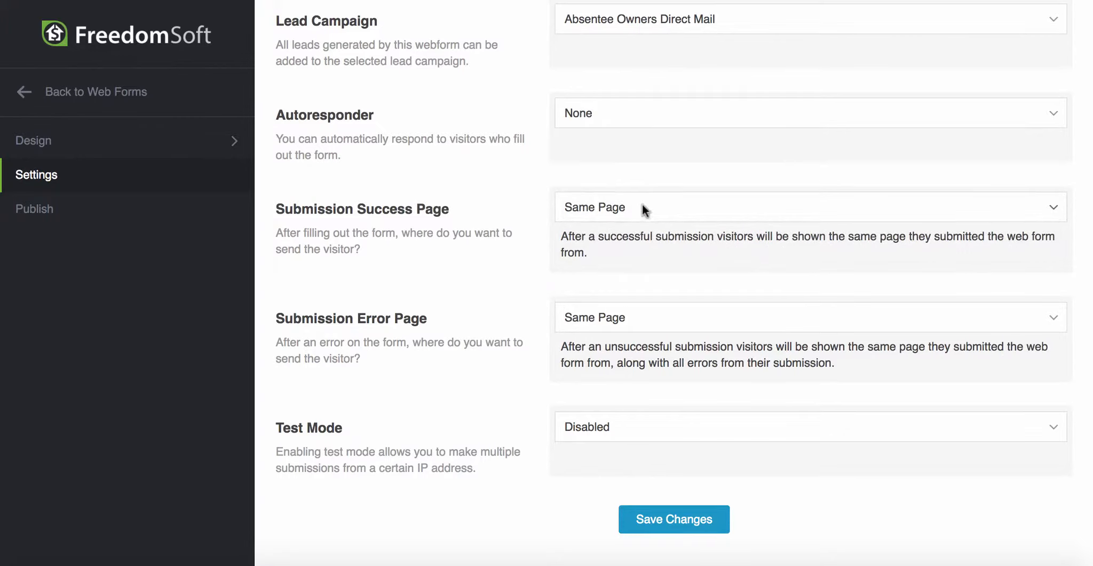
{"action": "left_click", "coordinate": [618, 205]}
{"action": "left_click", "coordinate": [605, 219]}
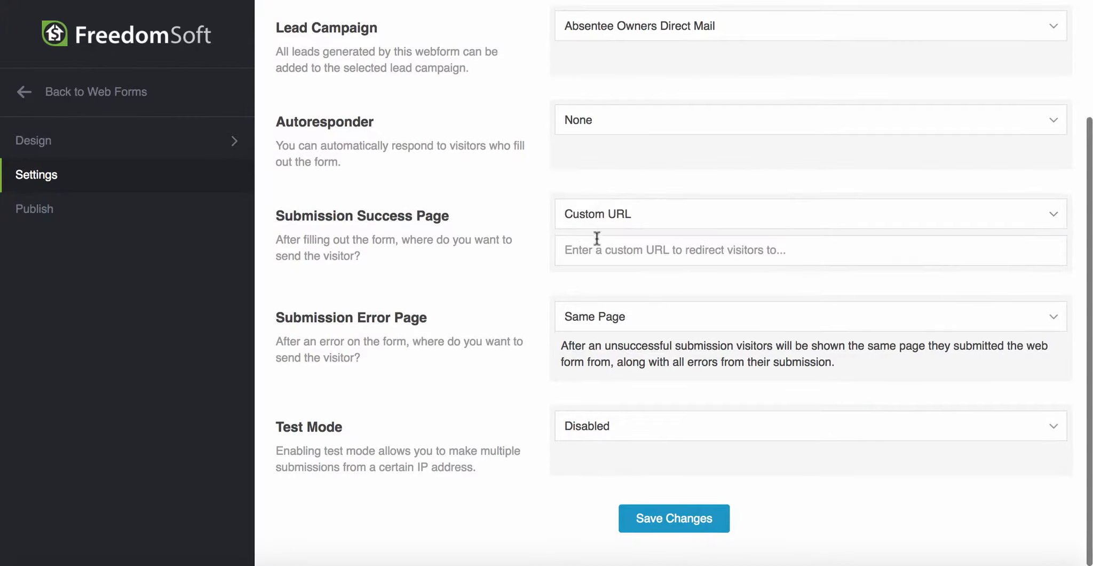
{"action": "left_click", "coordinate": [663, 214]}
{"action": "left_click", "coordinate": [591, 186]}
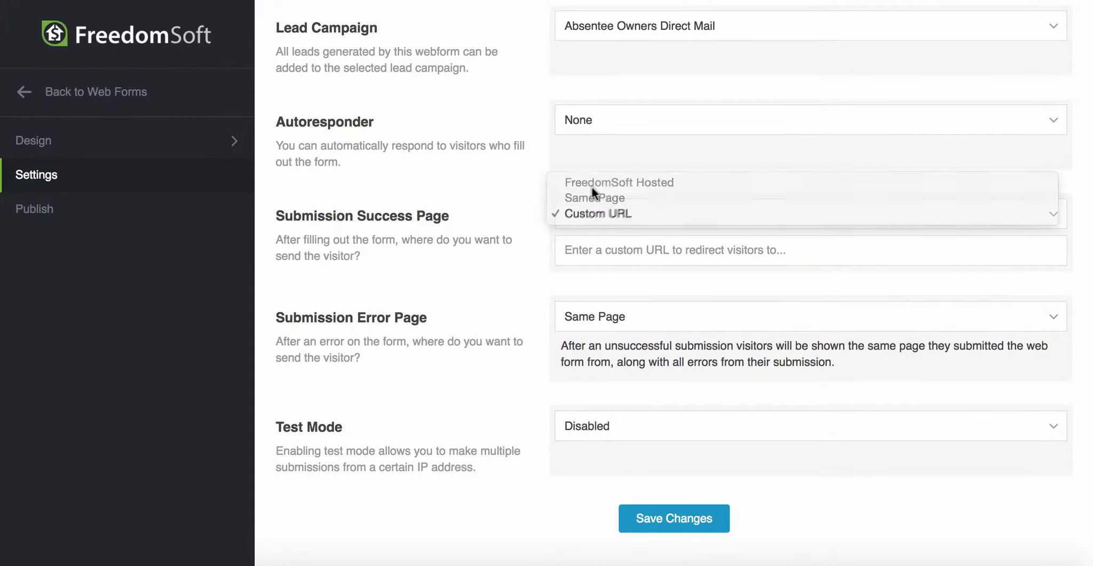
{"action": "left_click", "coordinate": [681, 207]}
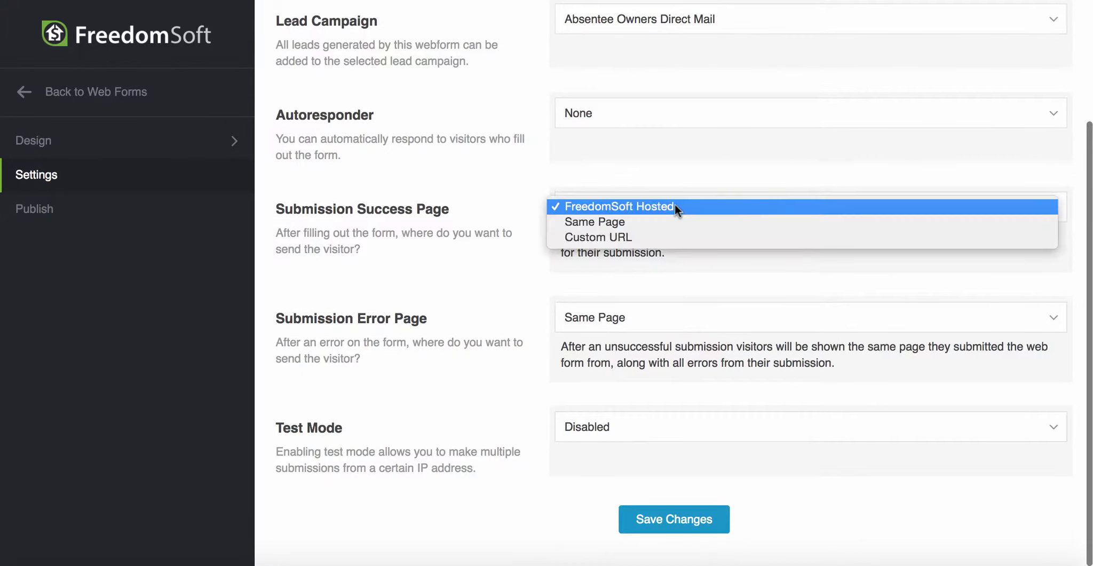
{"action": "left_click", "coordinate": [590, 220]}
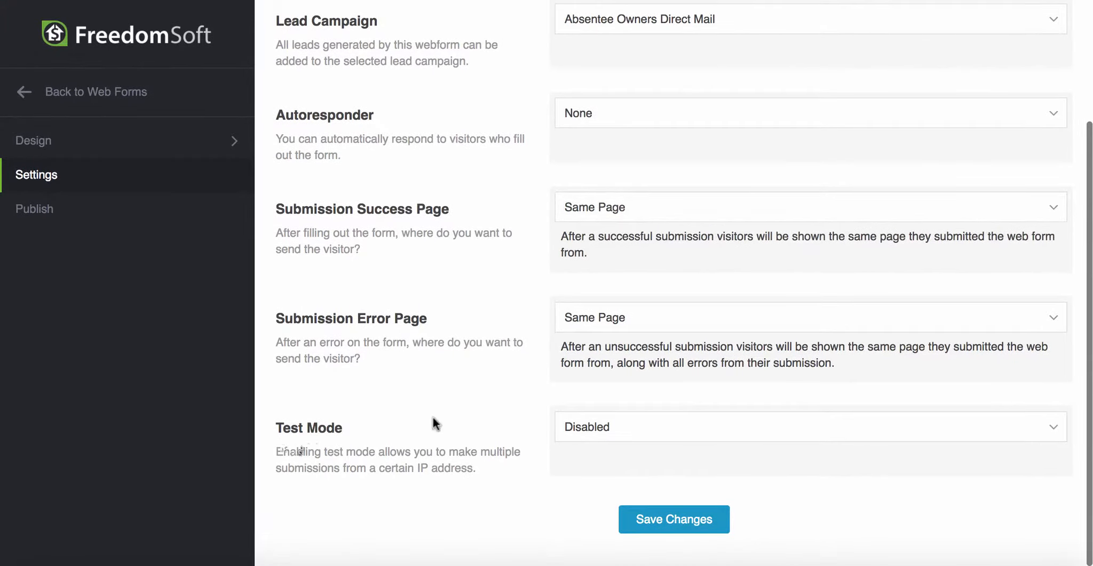
{"action": "left_click", "coordinate": [655, 518]}
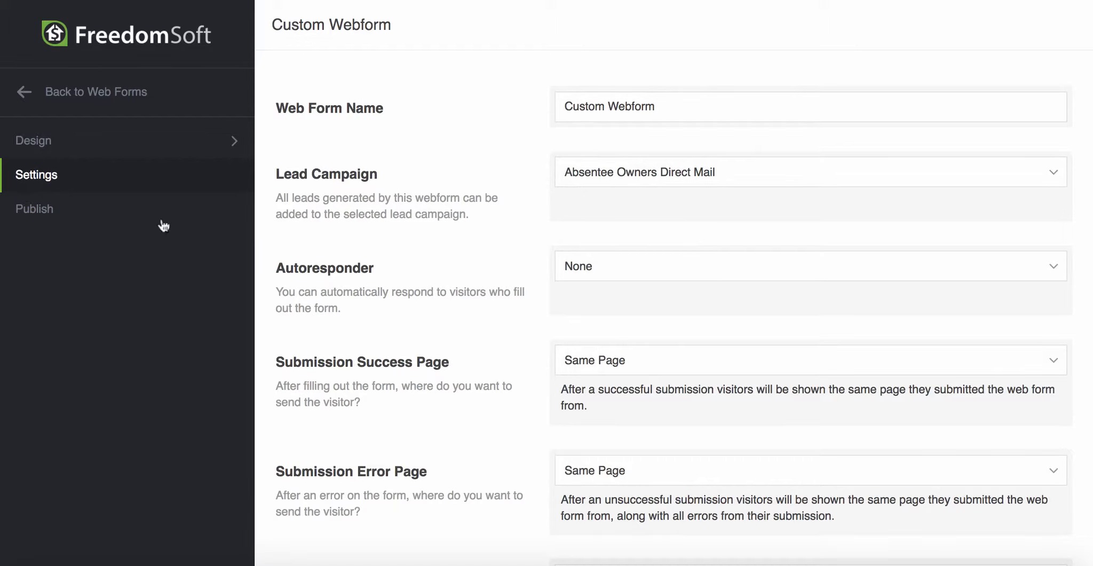
Step: Review the Custom Webform's JavaScript, HTML and standalone publishing options
{"action": "left_click", "coordinate": [36, 209]}
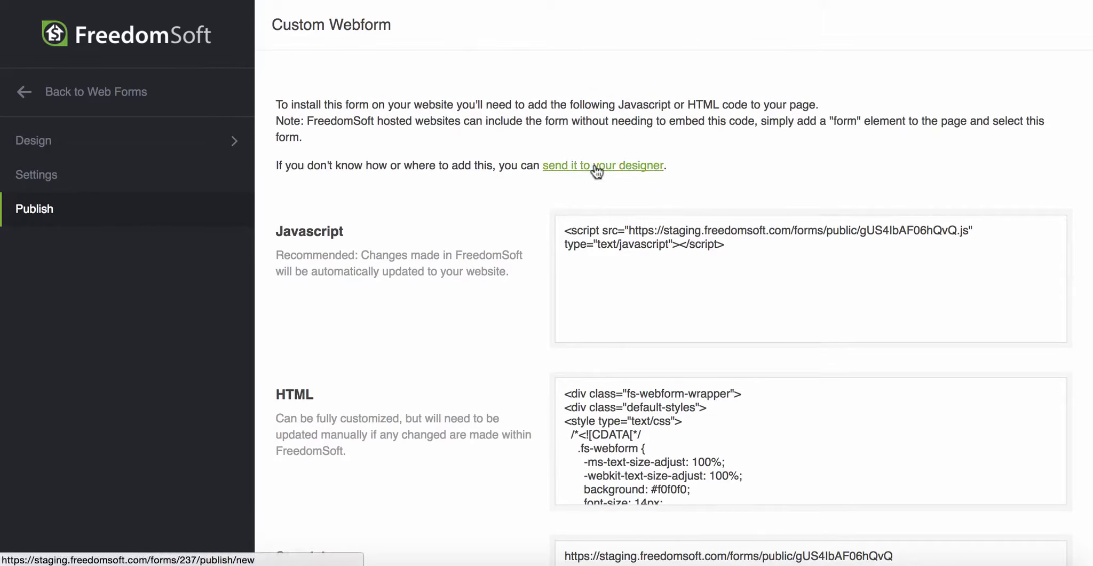
{"action": "scroll", "coordinate": [467, 268], "scroll_direction": "down", "scroll_amount": 5}
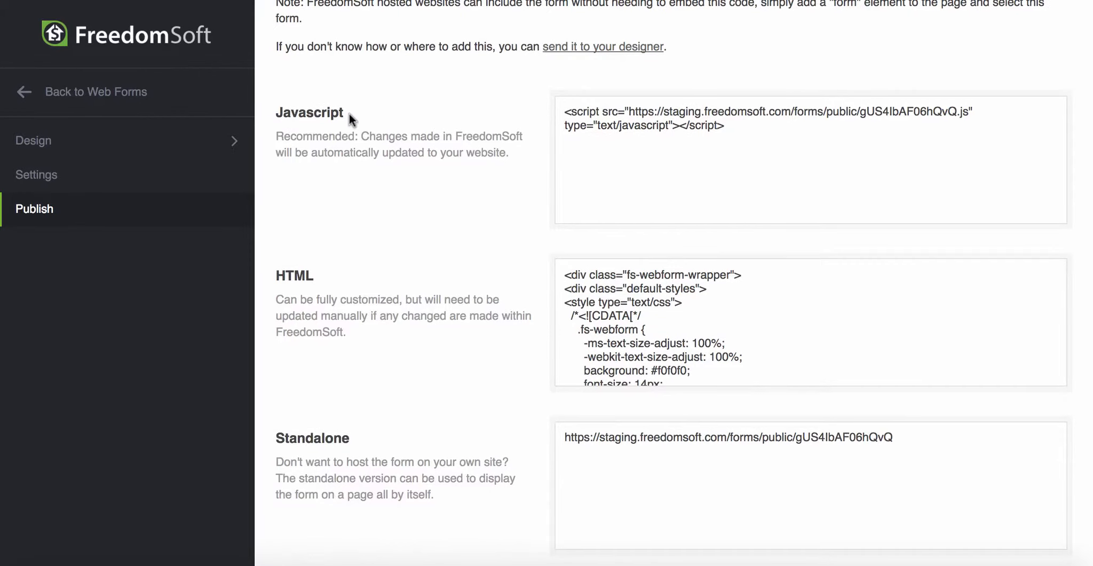
{"action": "scroll", "coordinate": [349, 113], "scroll_direction": "up", "scroll_amount": 5}
{"action": "scroll", "coordinate": [545, 254], "scroll_direction": "down", "scroll_amount": 5}
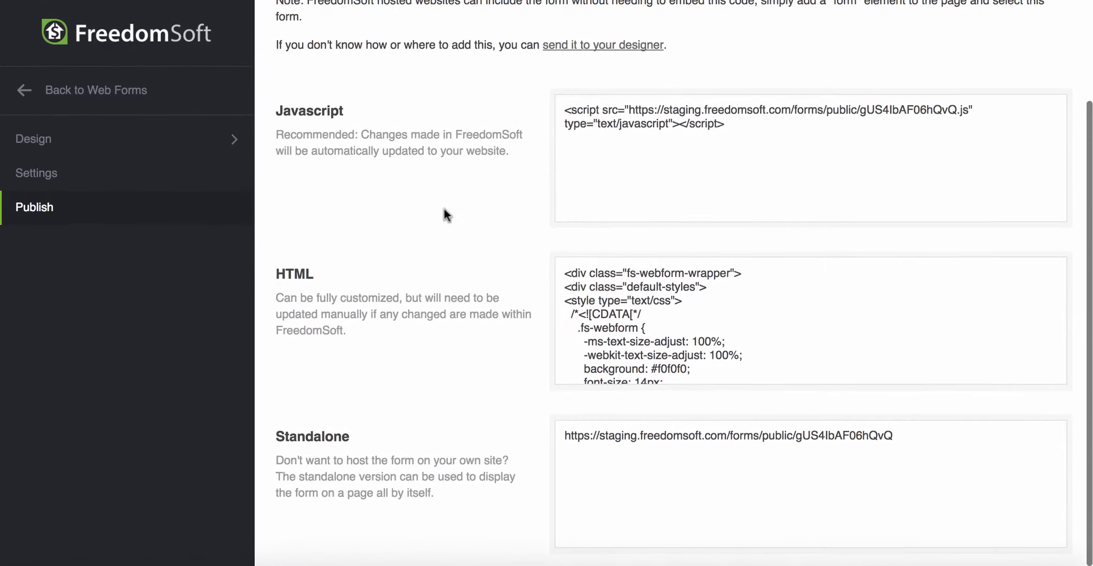
Step: Look over the form's fields in its design view and go back to the Web Forms list
{"action": "left_click", "coordinate": [34, 138]}
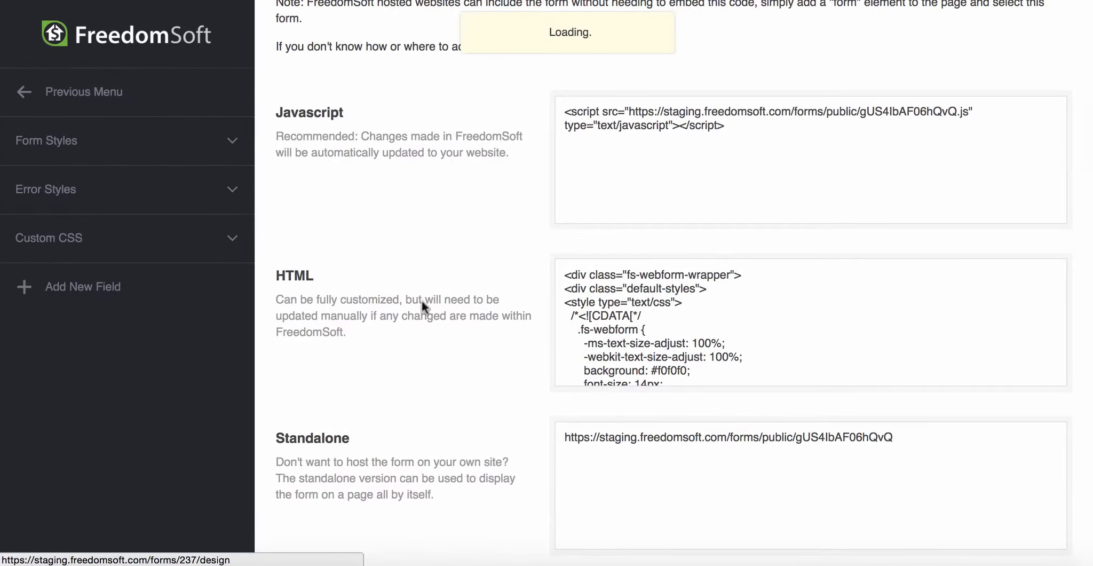
{"action": "scroll", "coordinate": [554, 134], "scroll_direction": "down", "scroll_amount": 4}
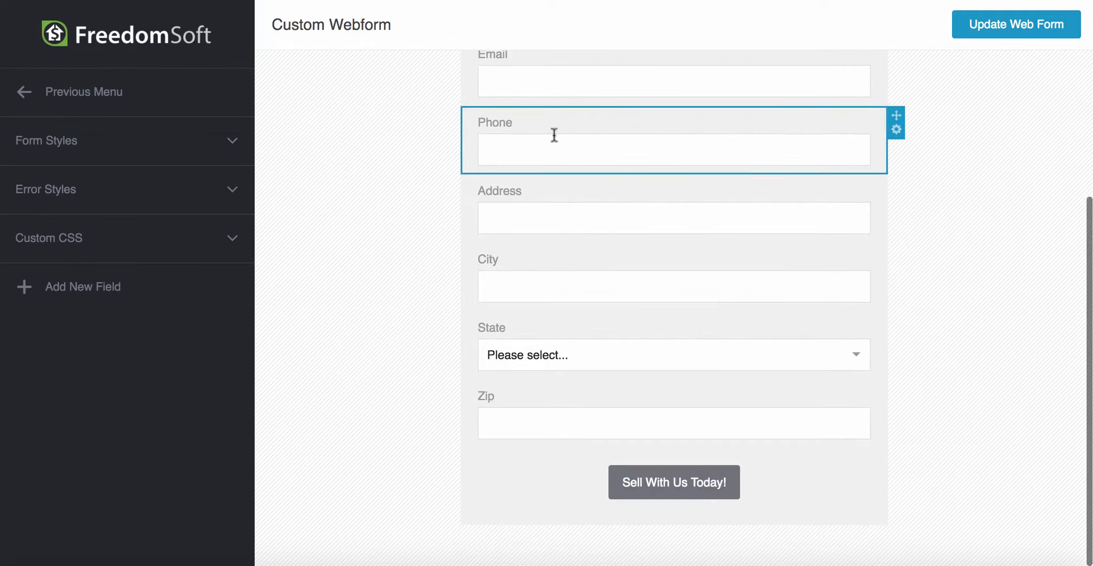
{"action": "scroll", "coordinate": [614, 144], "scroll_direction": "up", "scroll_amount": 4}
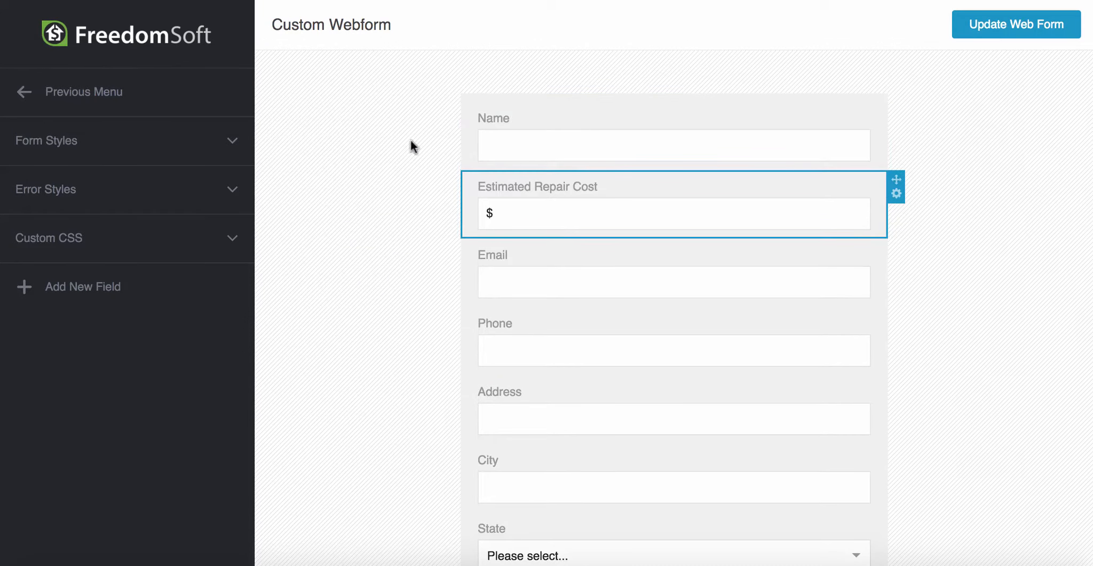
{"action": "left_click", "coordinate": [68, 98]}
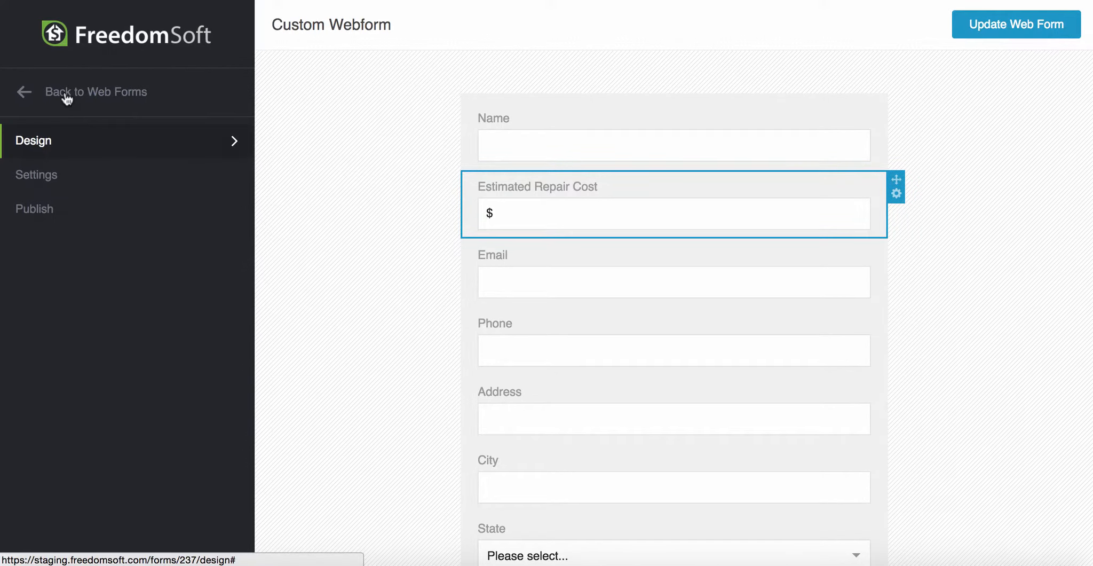
{"action": "left_click", "coordinate": [66, 98]}
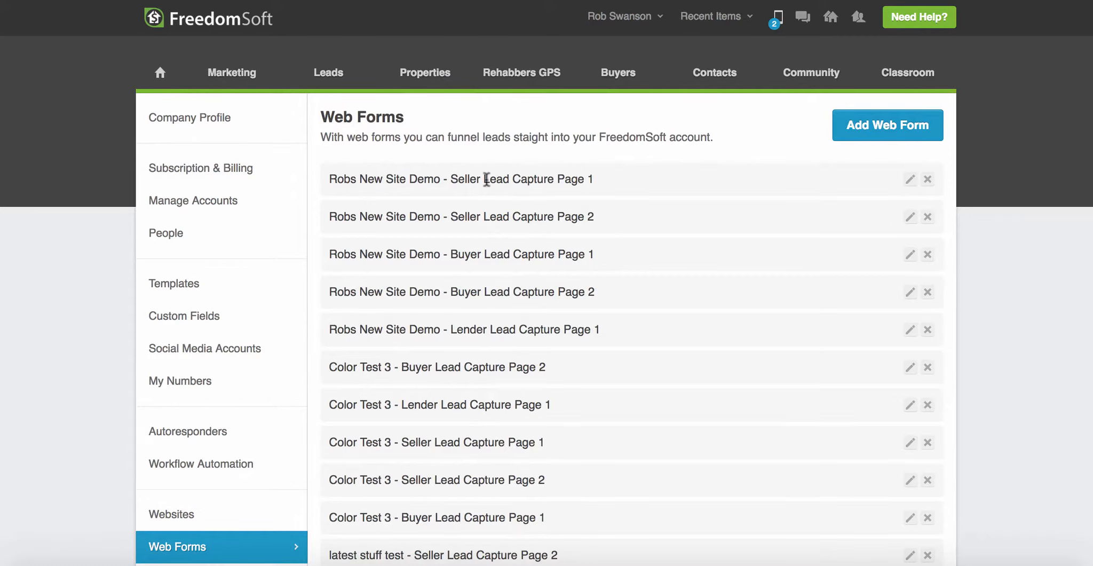
Step: Open the account's Domains page, view the options for adding a domain without creating one, and look over the domain list
{"action": "mouse_move", "coordinate": [344, 77]}
{"action": "scroll", "coordinate": [134, 416], "scroll_direction": "down", "scroll_amount": 3}
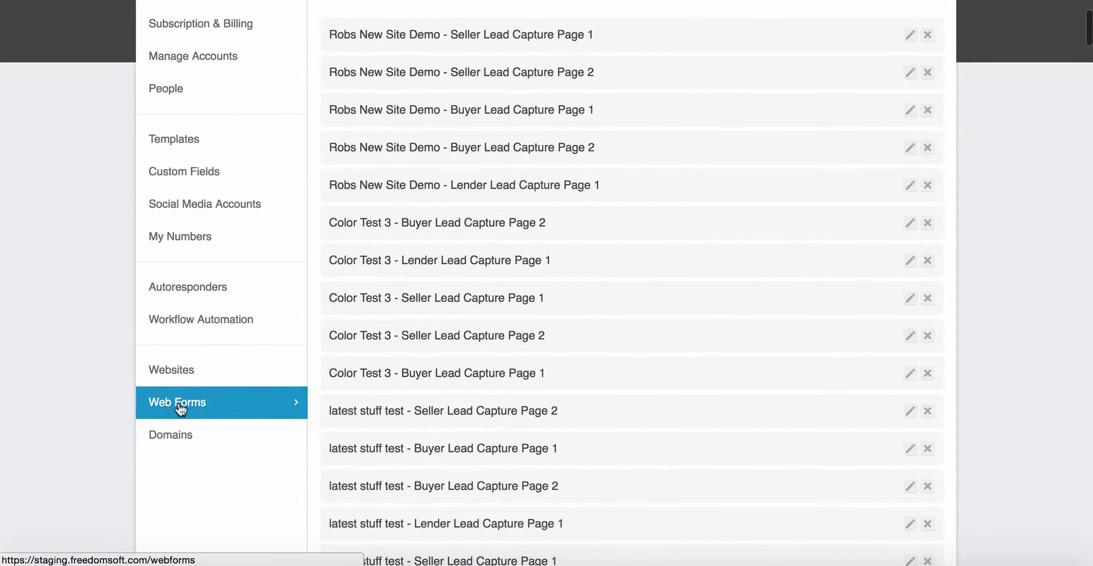
{"action": "left_click", "coordinate": [176, 438]}
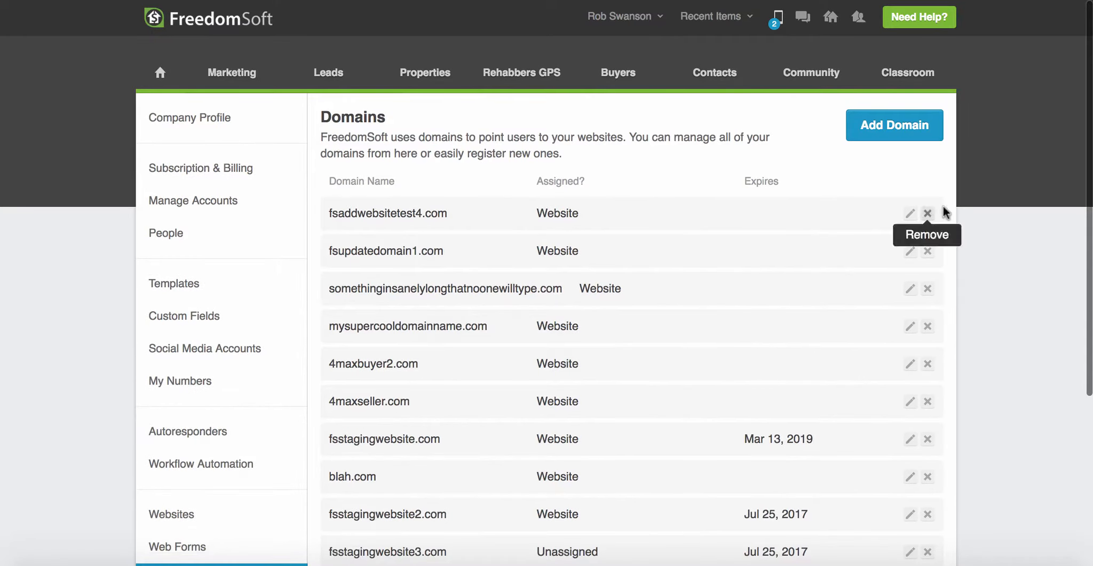
{"action": "left_click", "coordinate": [895, 126]}
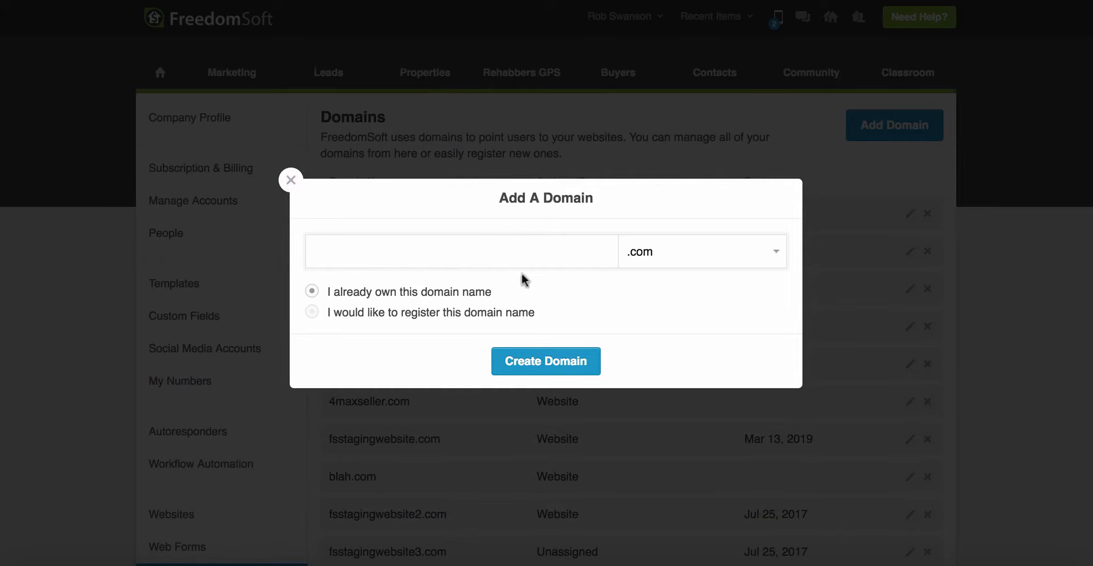
{"action": "left_click", "coordinate": [291, 180]}
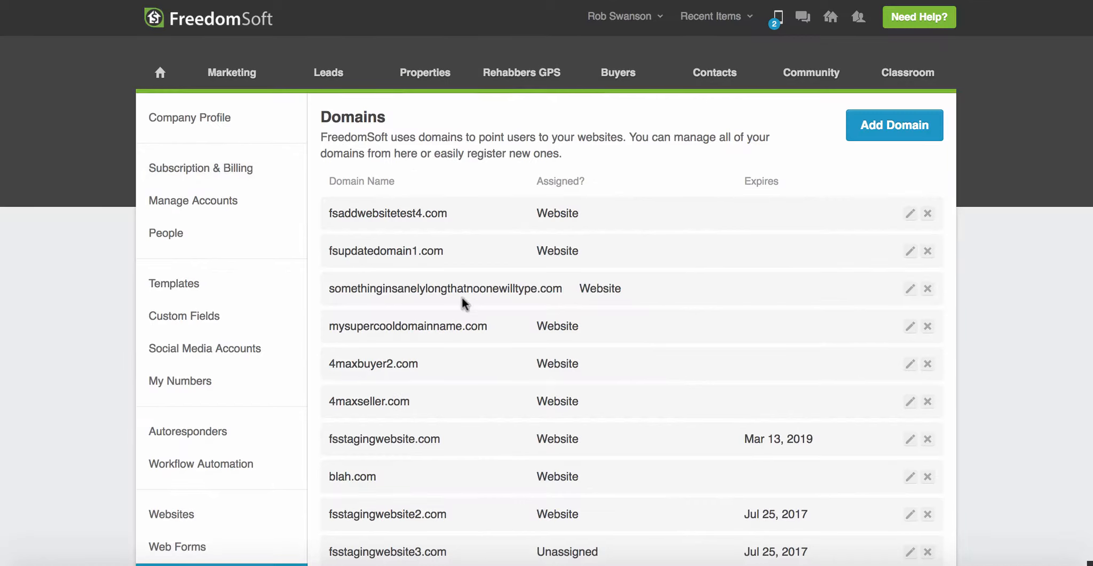
{"action": "scroll", "coordinate": [78, 378], "scroll_direction": "down", "scroll_amount": 1}
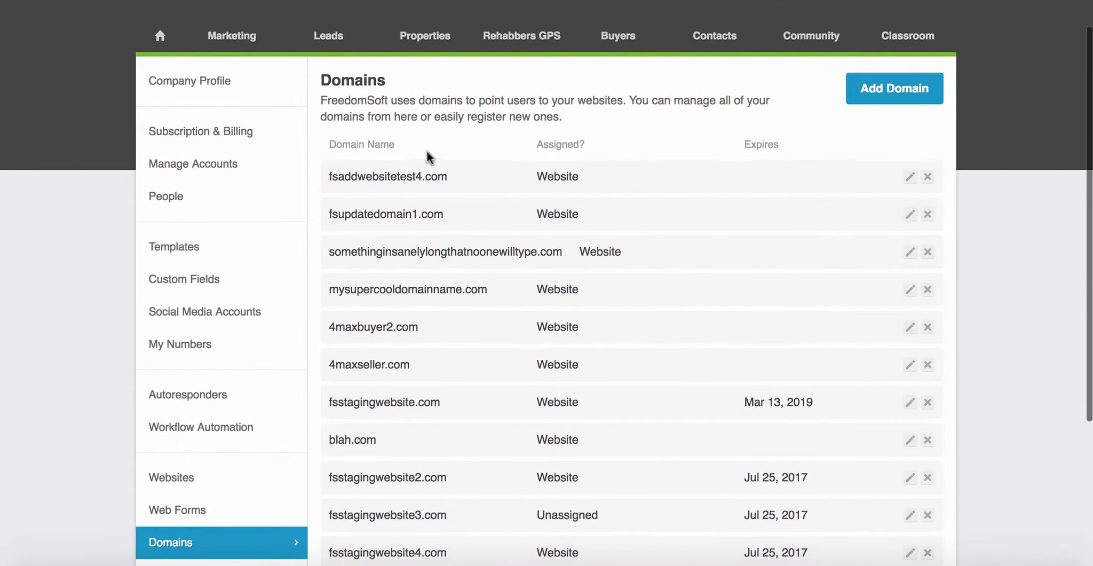
{"action": "scroll", "coordinate": [66, 268], "scroll_direction": "down", "scroll_amount": 4}
{"action": "scroll", "coordinate": [67, 268], "scroll_direction": "up", "scroll_amount": 5}
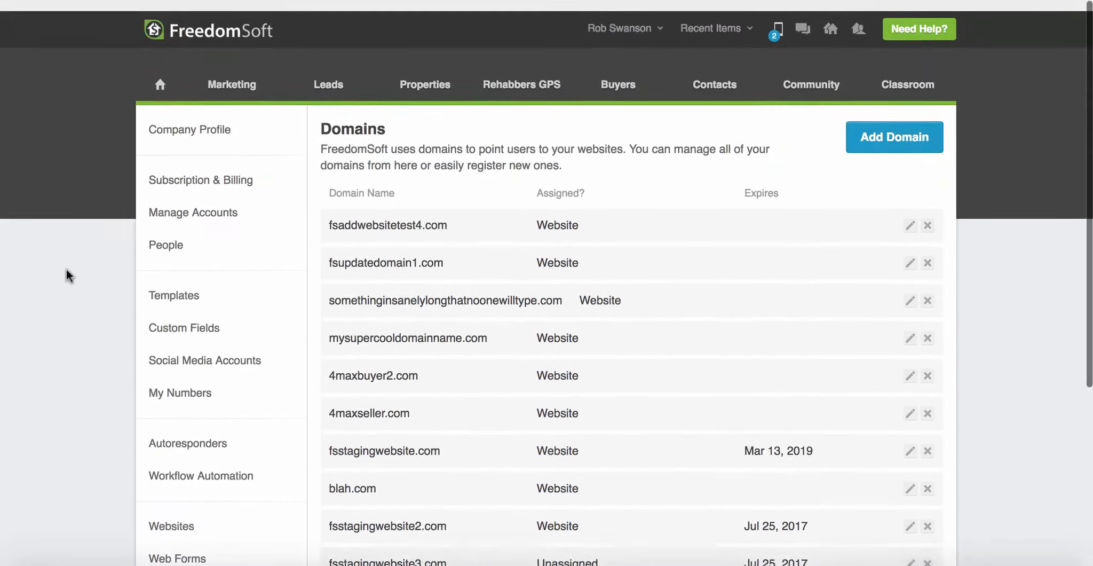